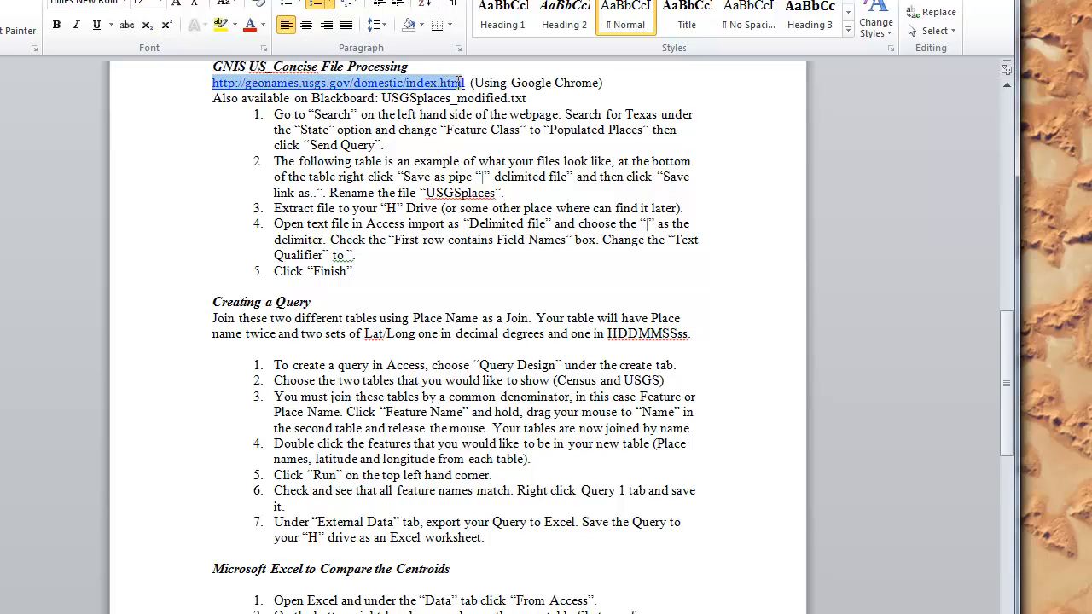
Copy the geonames.usgs.gov/domestic/index.html address from the Word instructions and load it in a new Chrome tab.
right_click(465, 82)
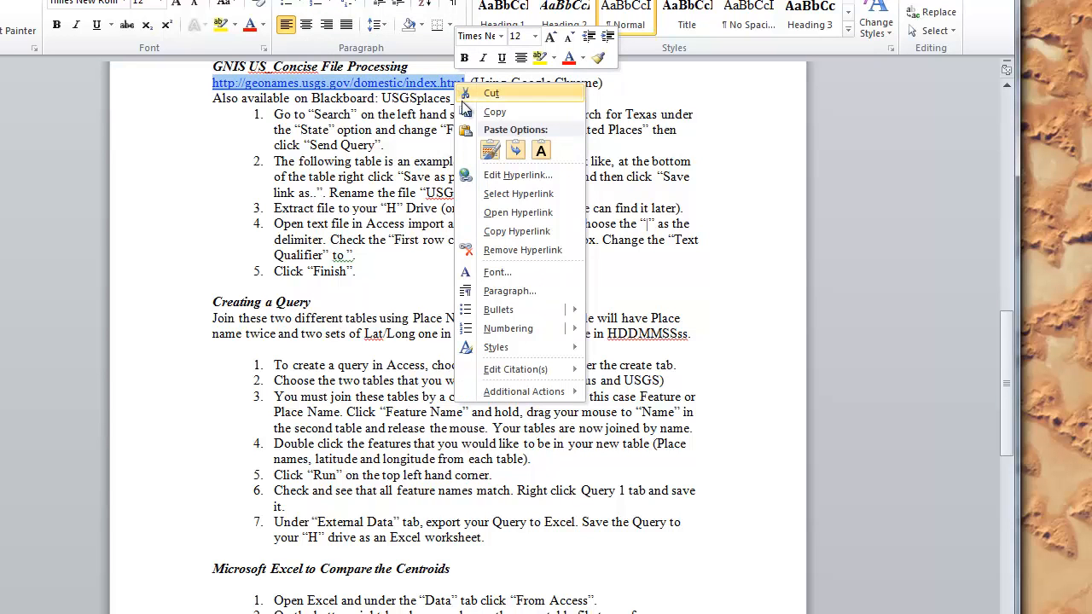
click(493, 112)
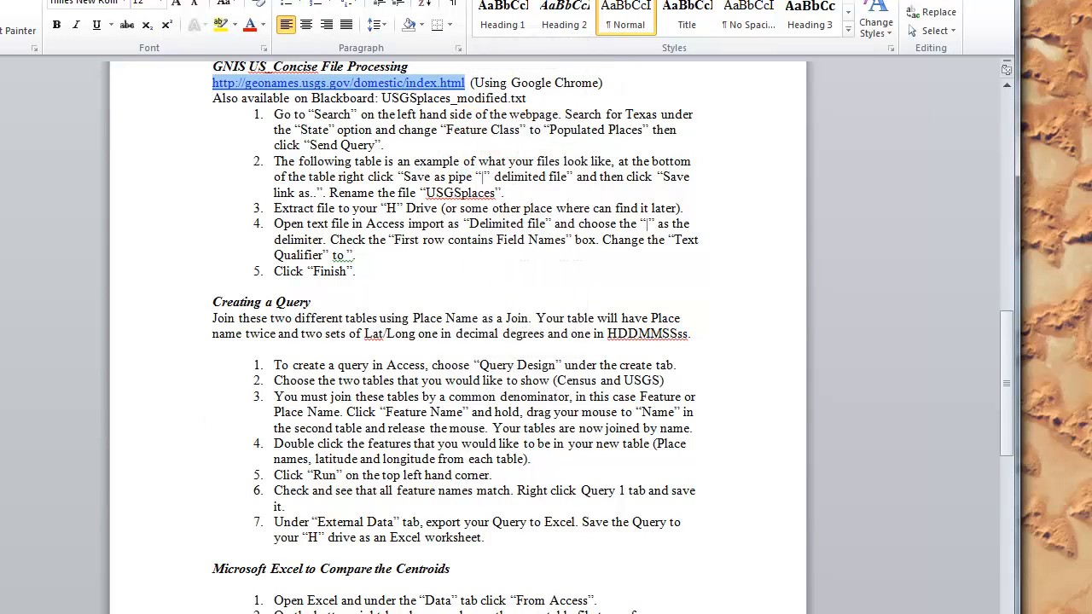
click(51, 611)
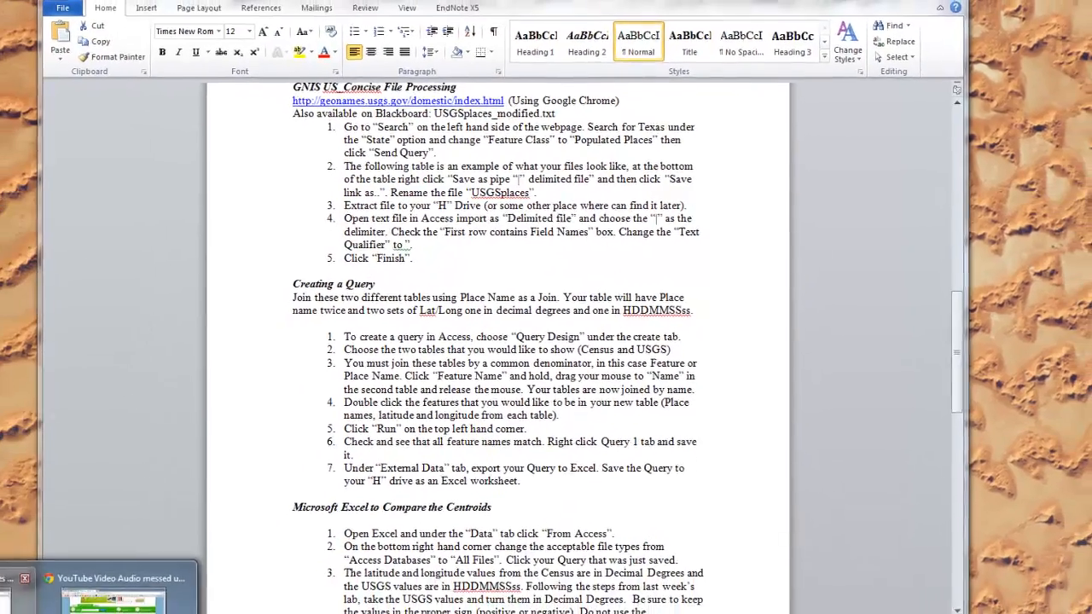
click(19, 601)
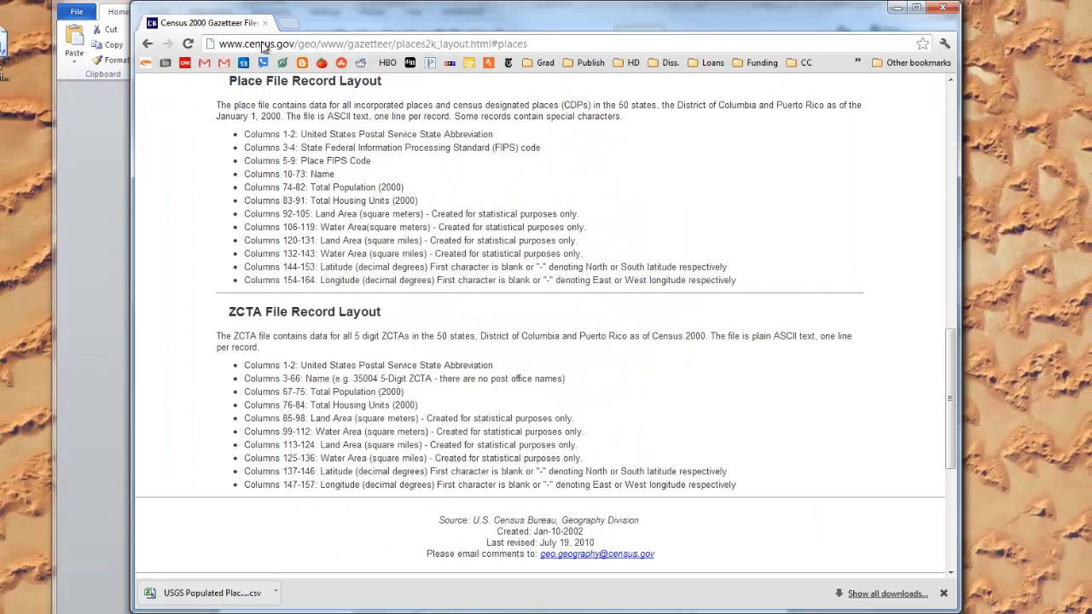
click(290, 23)
right_click(290, 43)
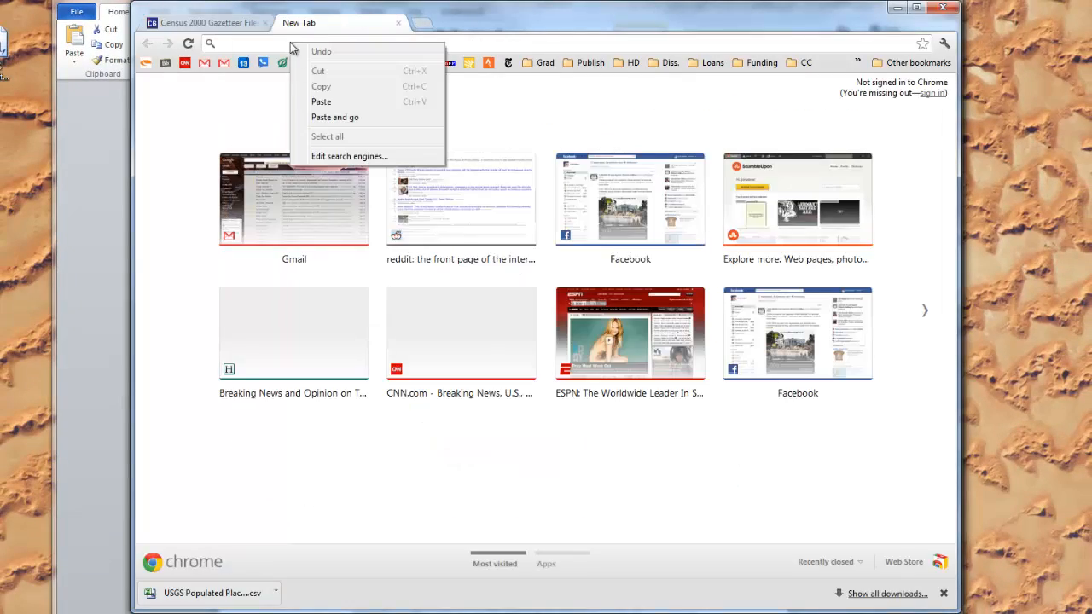
click(317, 103)
key(Return)
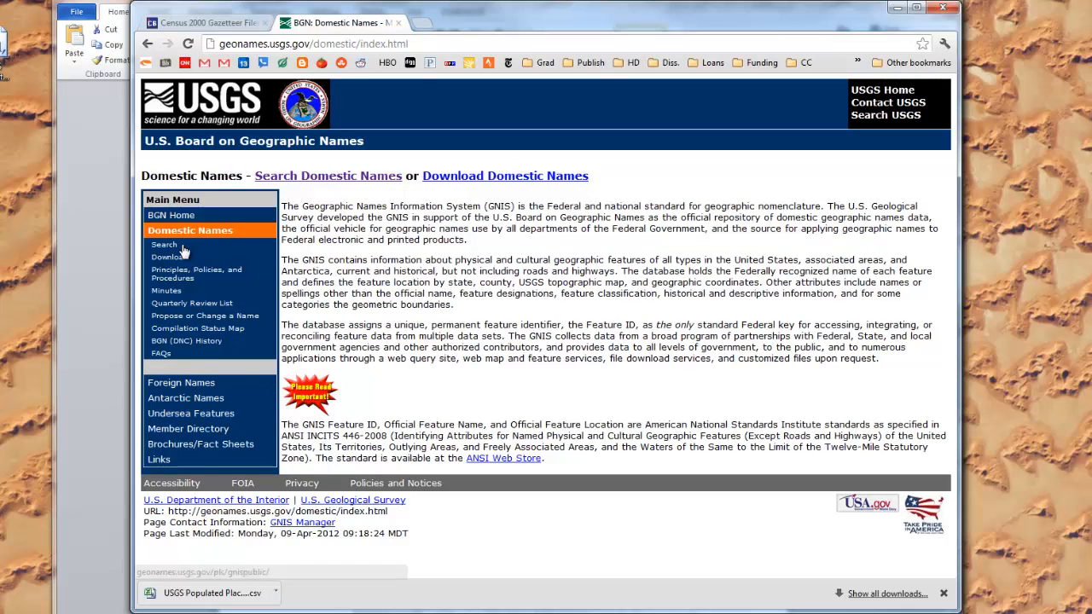
Search the domestic names for features in the state of Texas with the feature class Populated Place.
click(179, 248)
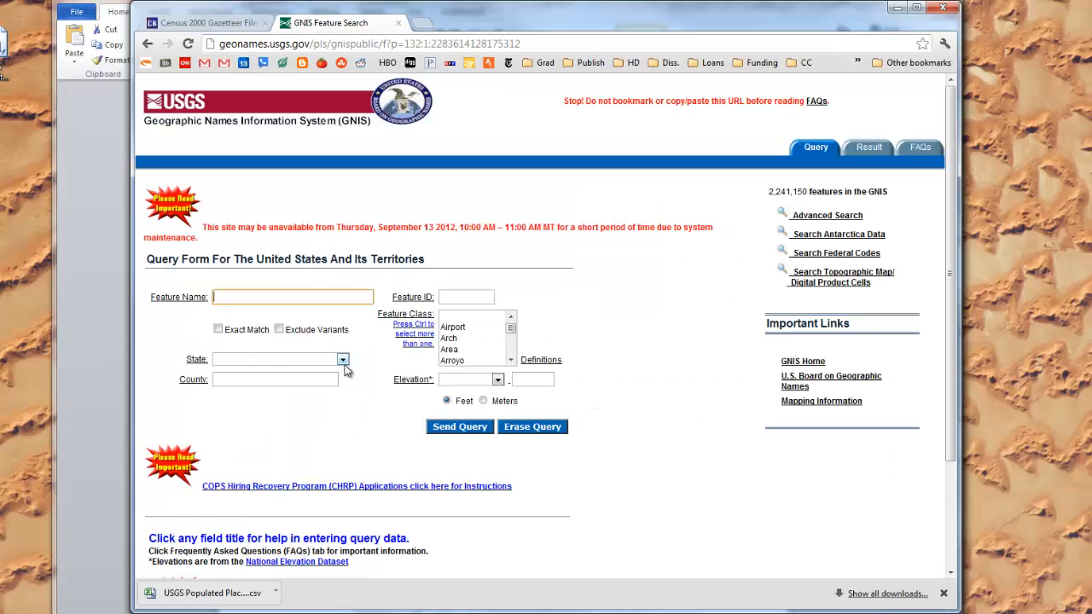
click(342, 360)
scroll(291, 501, down, 12)
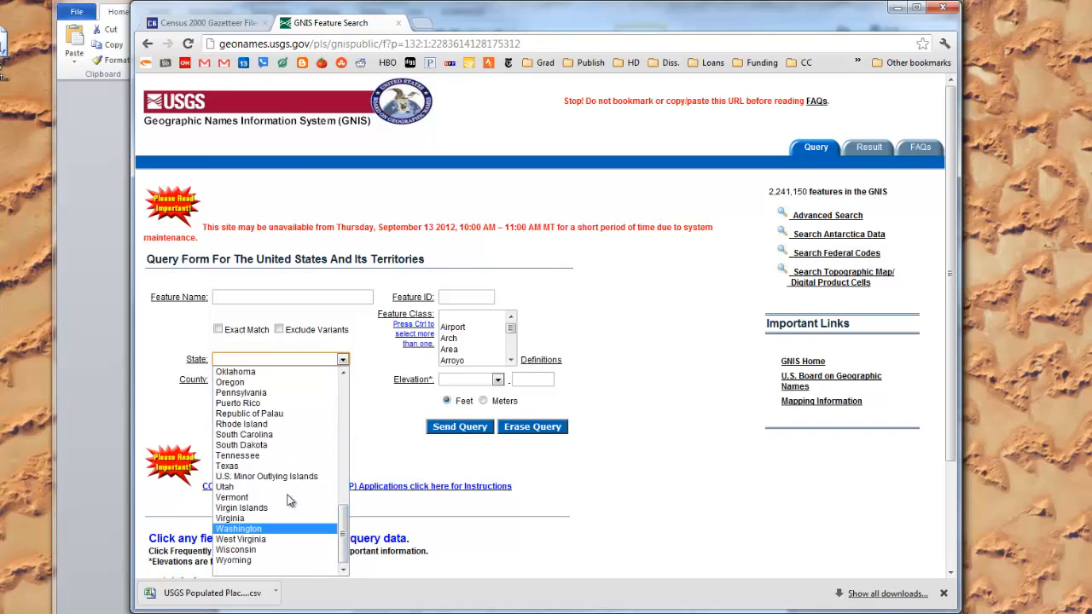
click(256, 466)
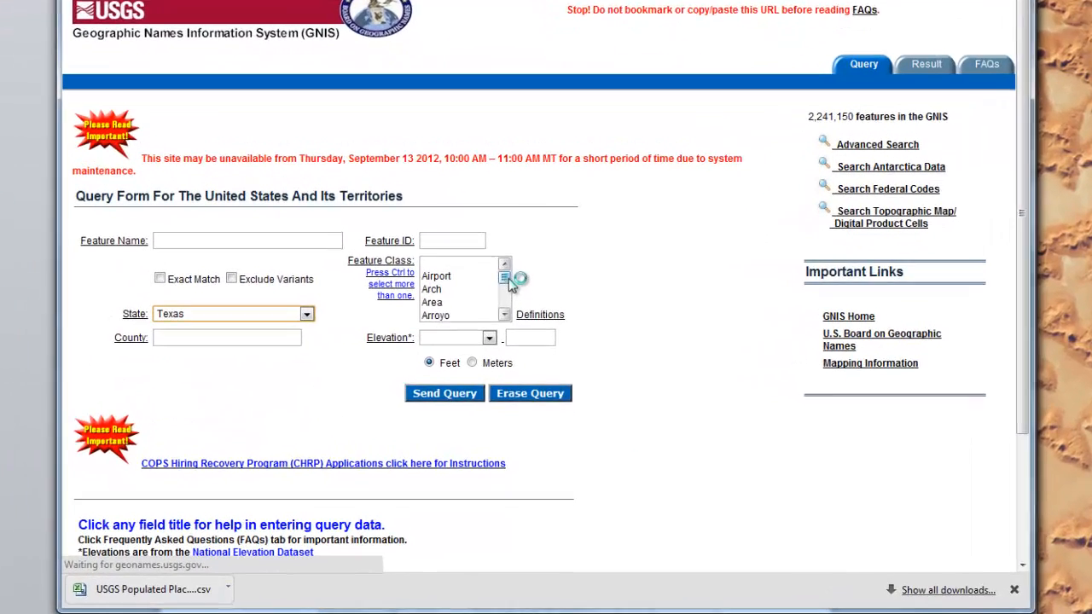
mouse_move(509, 279)
mouse_down()
mouse_move(505, 305)
mouse_move(505, 264)
mouse_move(509, 289)
mouse_up()
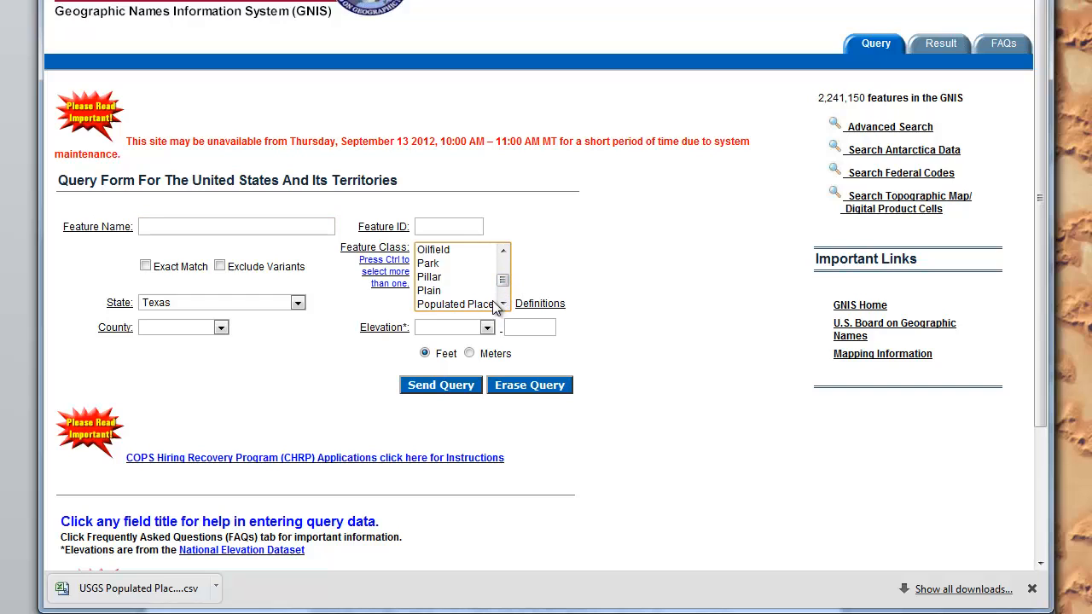
click(477, 305)
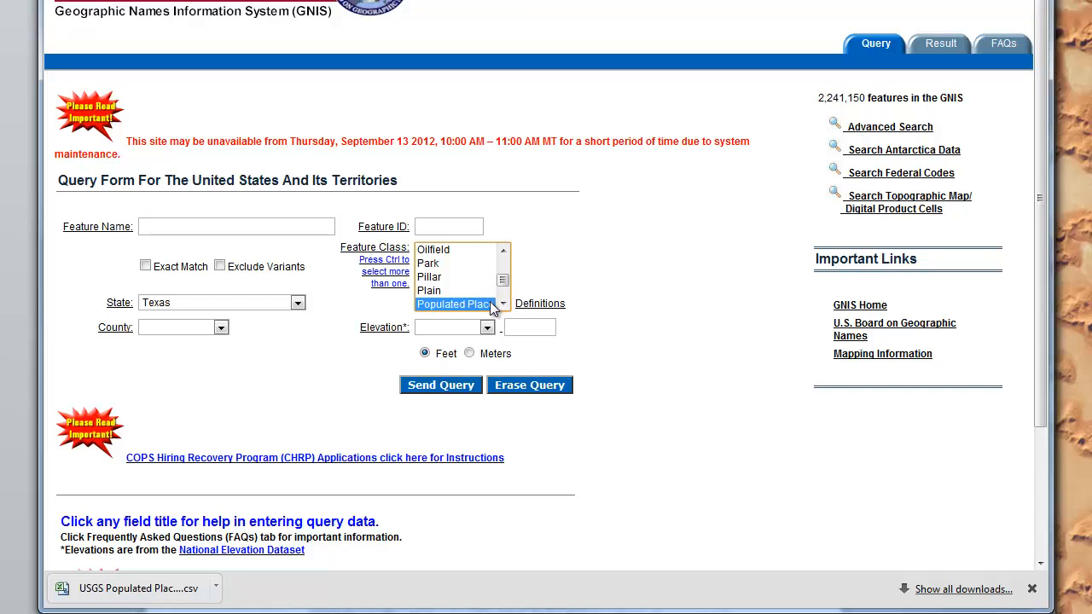
click(442, 385)
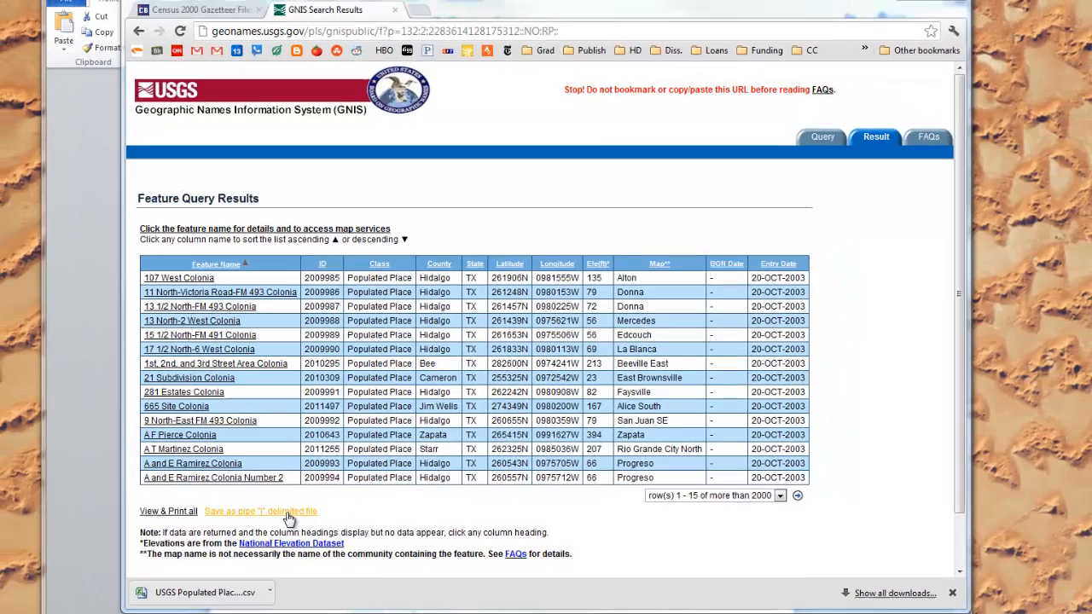
Save the query results' pipe-delimited file to the Desktop under the name USGS PPL.
right_click(236, 495)
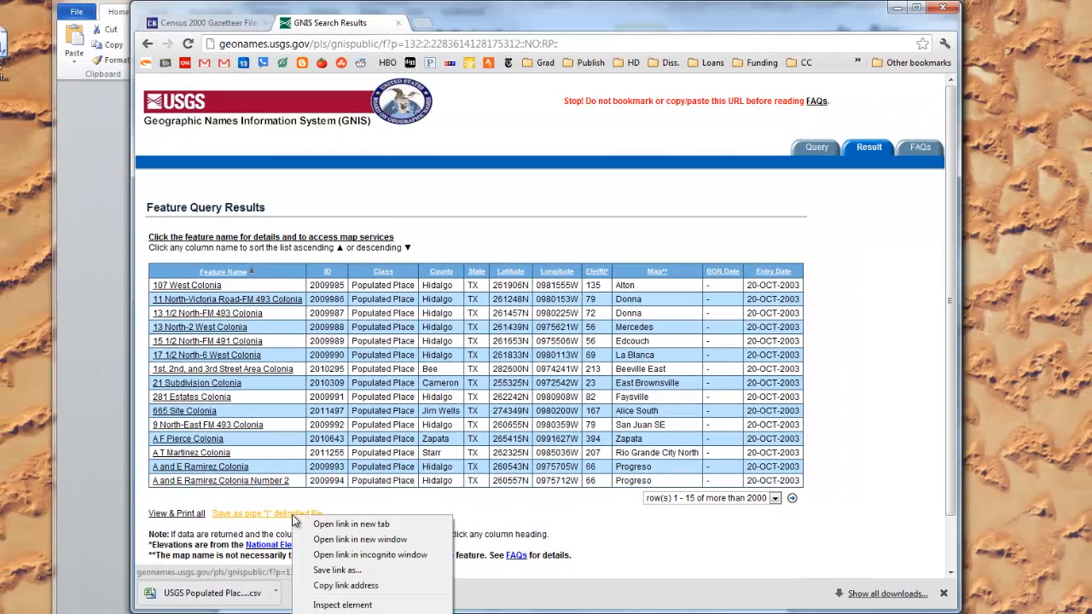
click(335, 571)
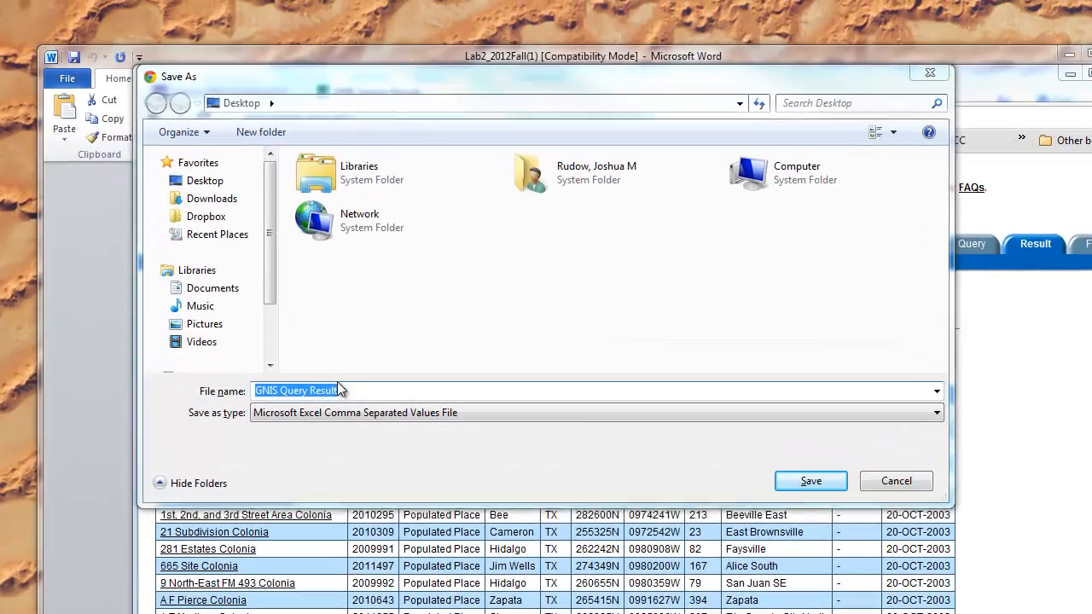
click(300, 267)
drag(339, 390, 254, 390)
key(BackSpace)
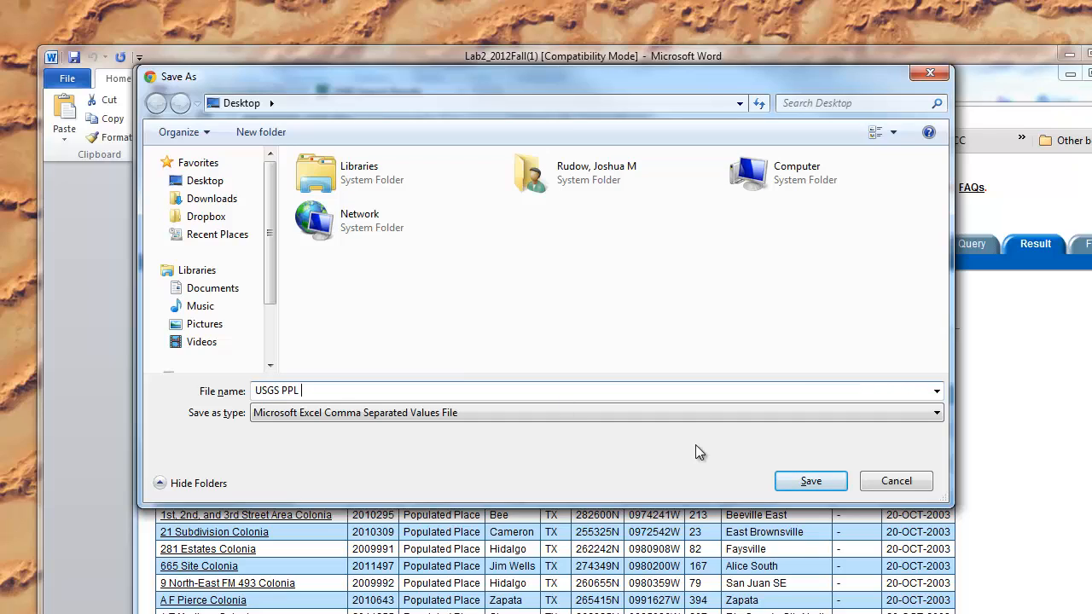
click(812, 481)
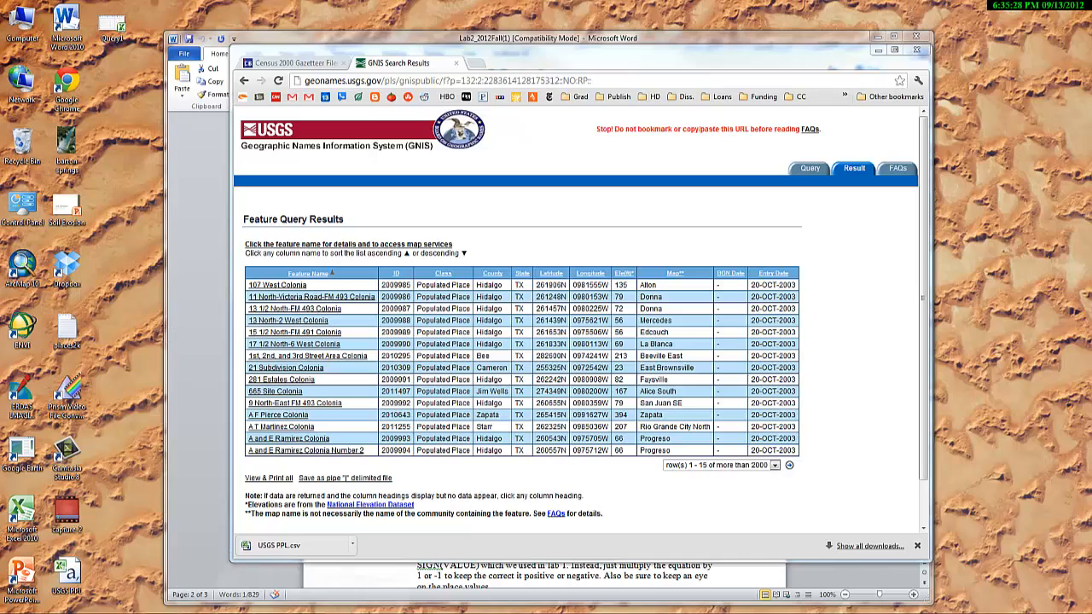
Switch to Access and start a text file import of USGS PPL.csv from the Desktop into a new table.
click(247, 613)
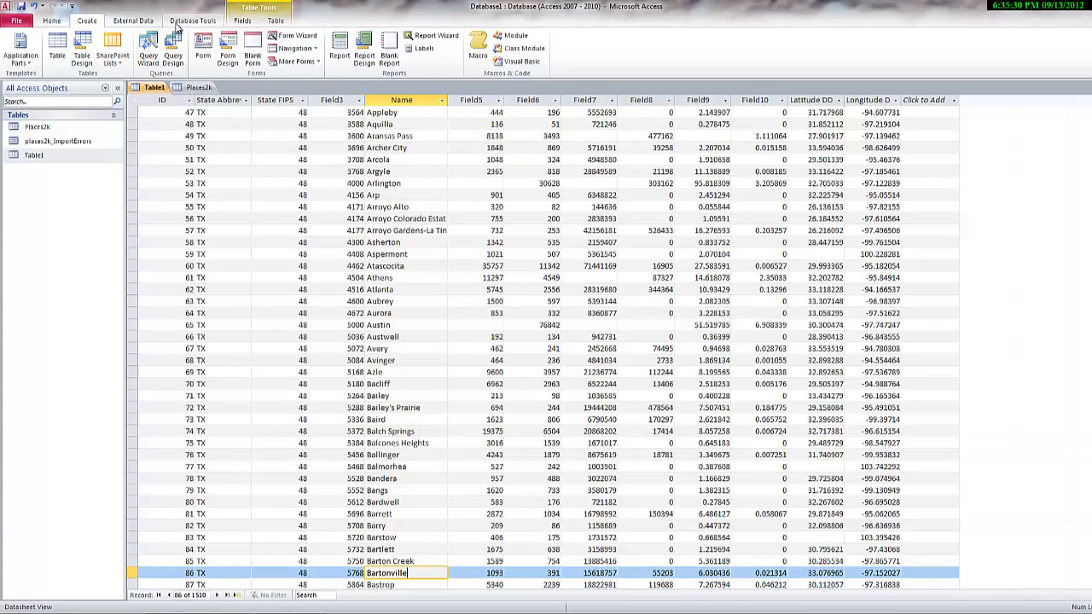
click(133, 21)
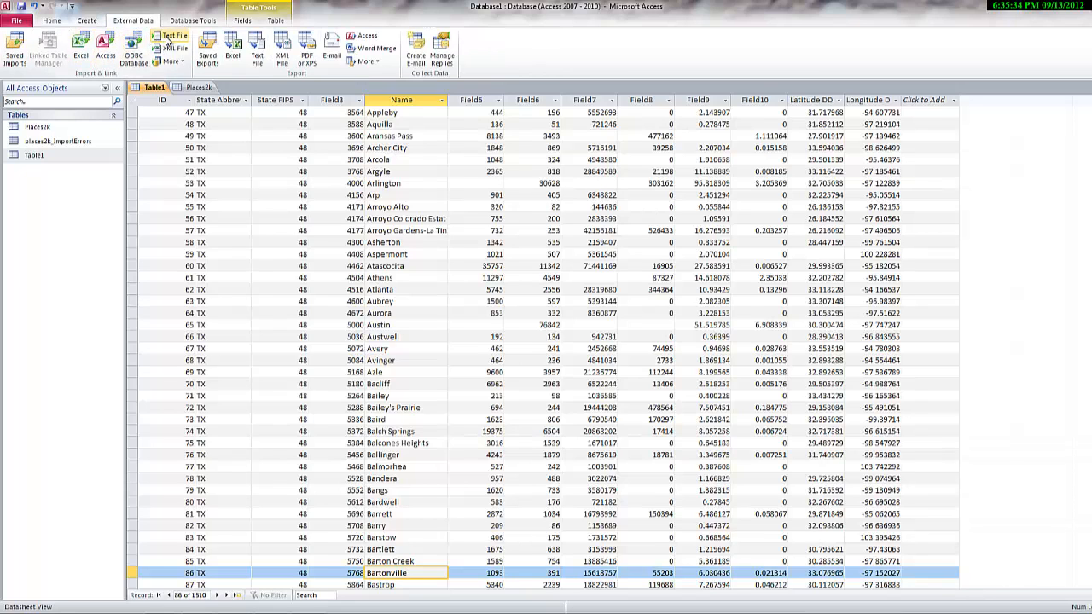
click(168, 38)
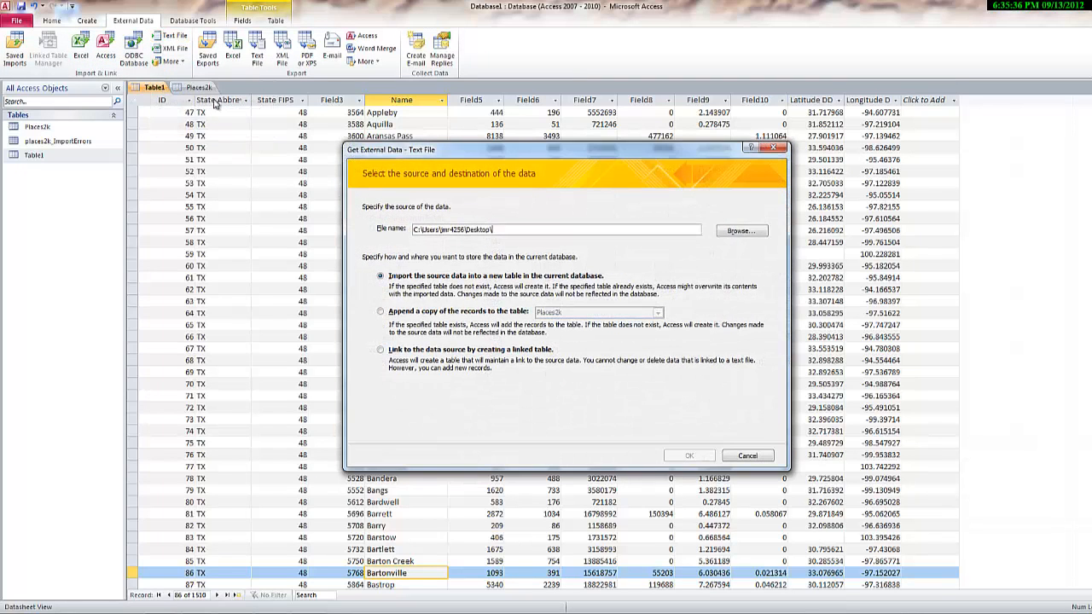
click(732, 231)
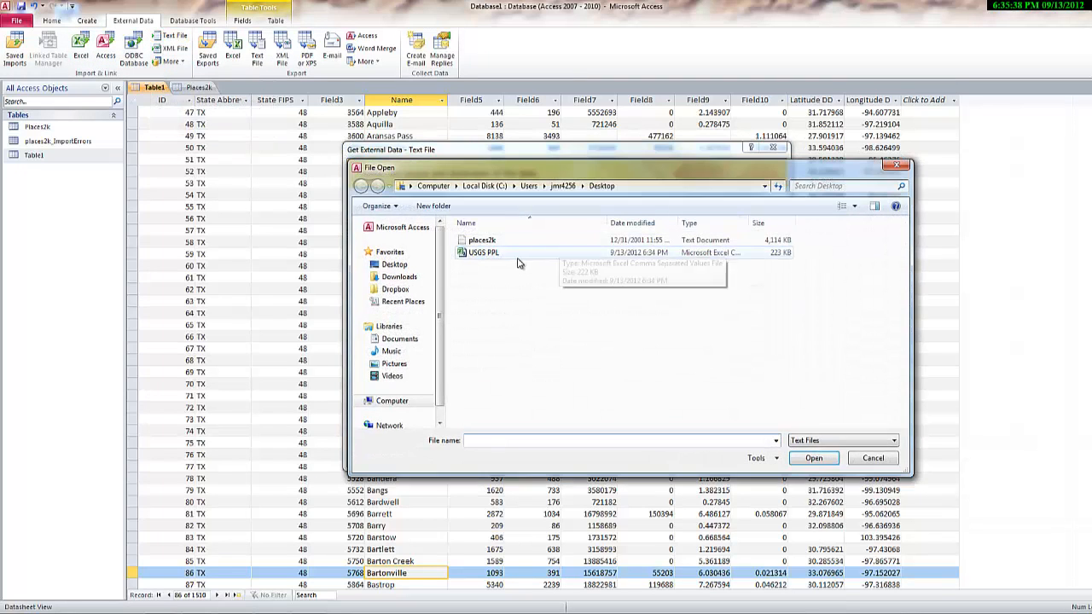
click(485, 252)
click(812, 461)
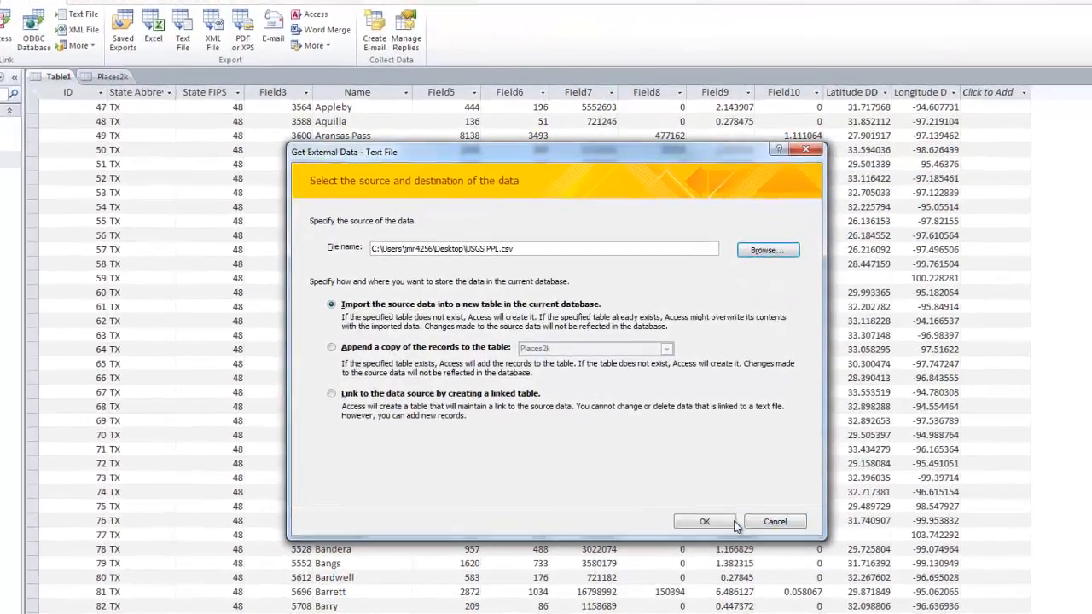
click(697, 455)
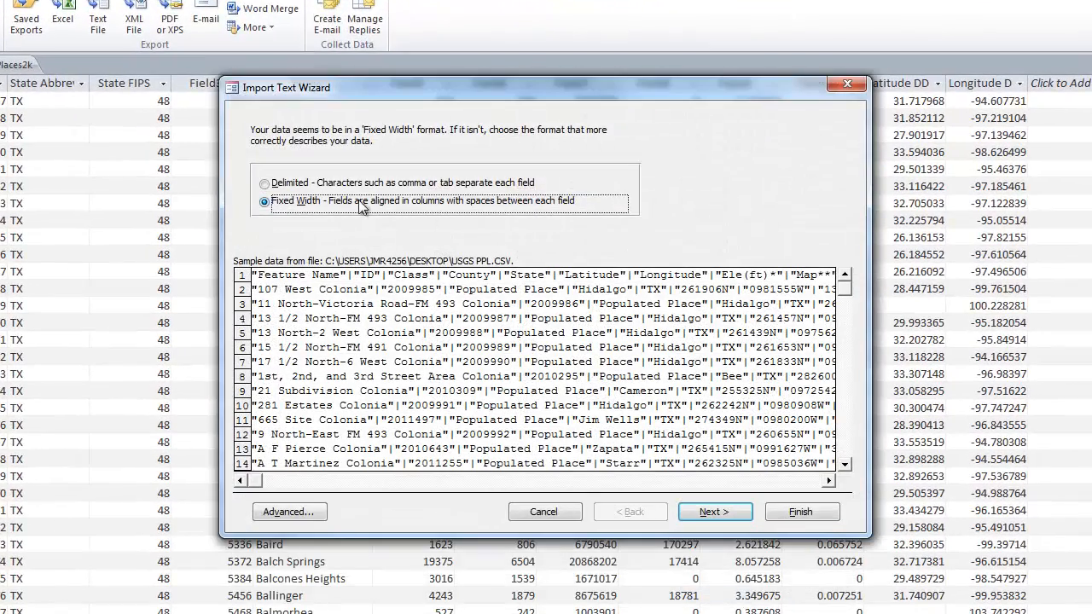
Set the import format to Delimited with "|" as the custom field delimiter.
click(265, 184)
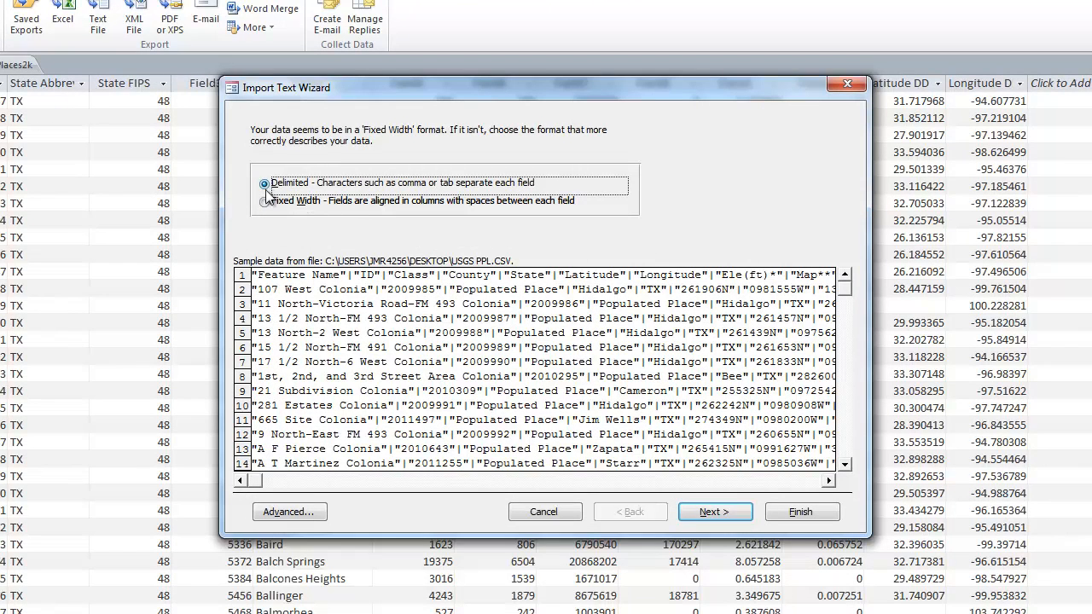
click(731, 512)
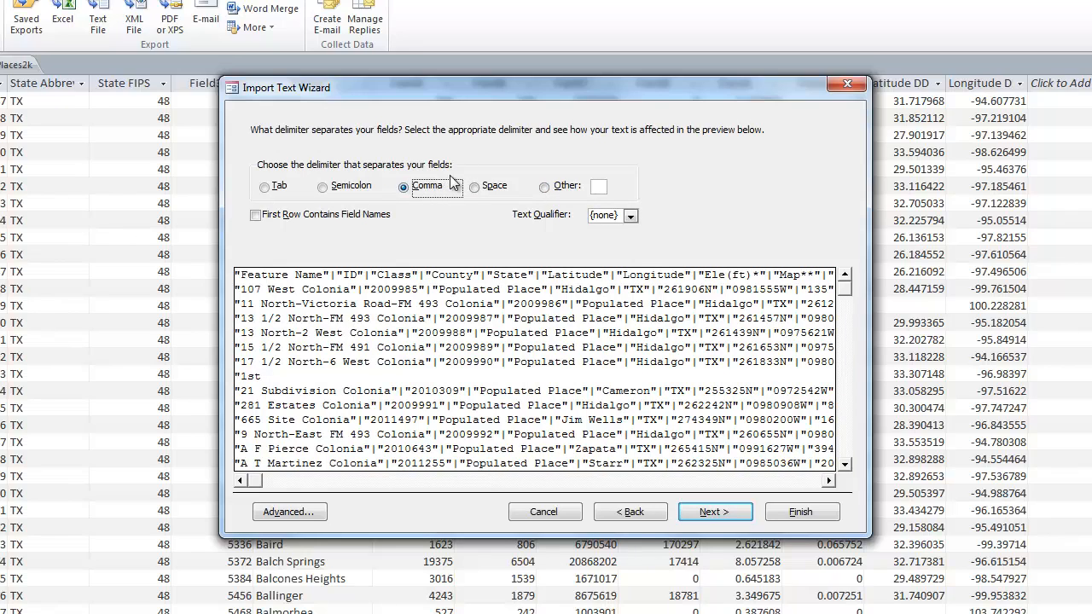
click(544, 188)
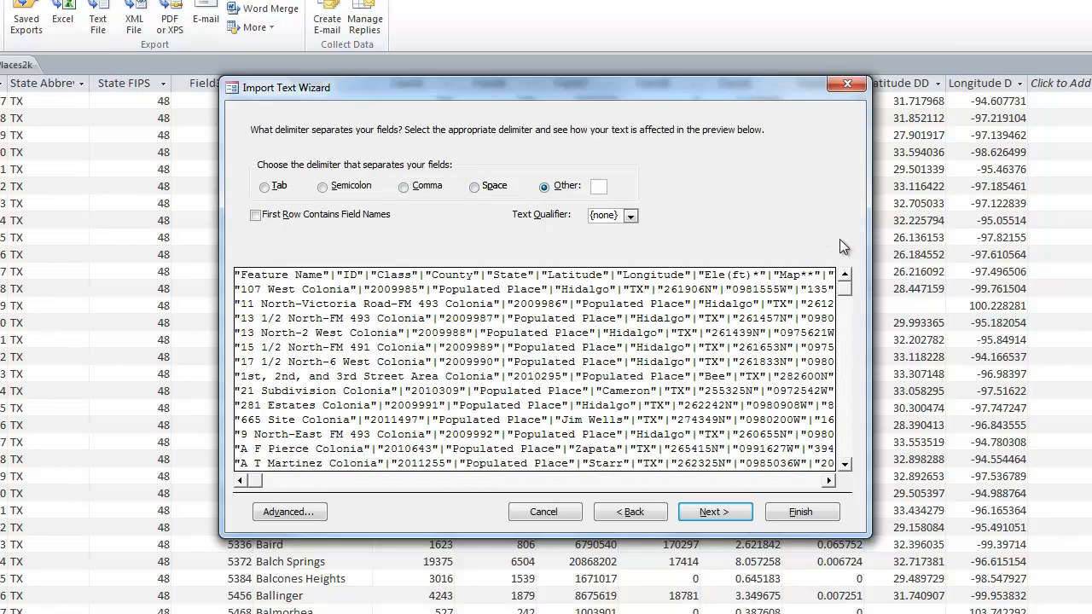
text(|)
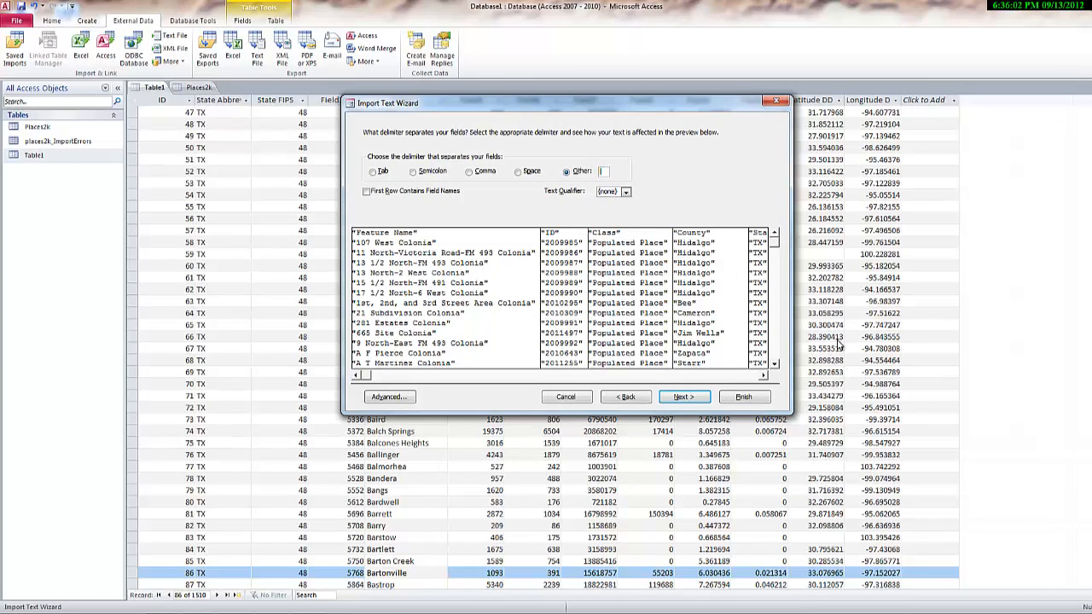
Use the first row as field names, set the text qualifier to the double quotation mark, and finish the import without saving its steps.
click(366, 192)
click(627, 192)
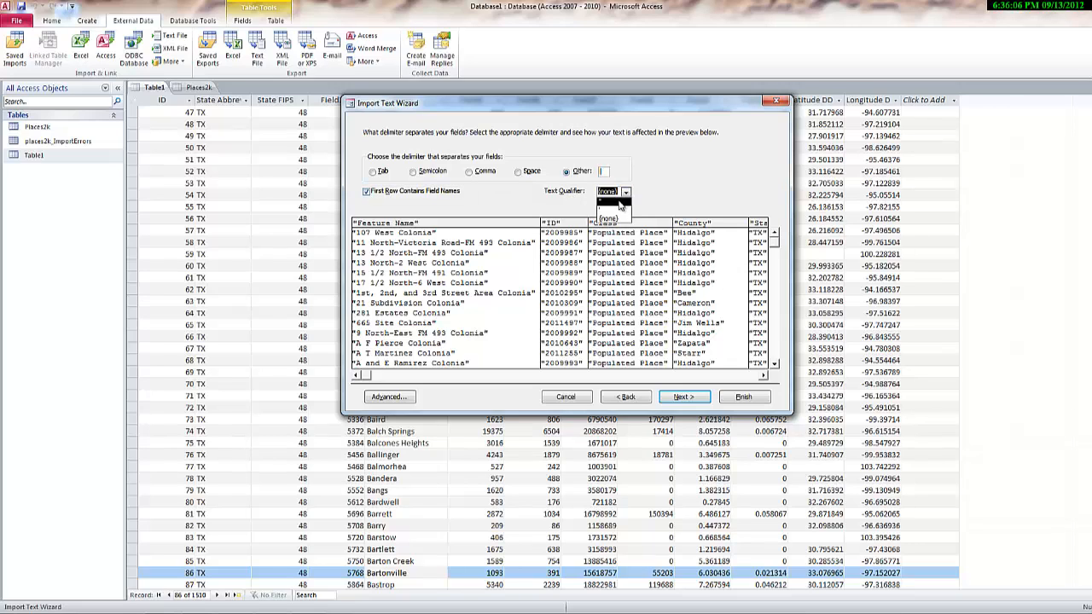
click(621, 205)
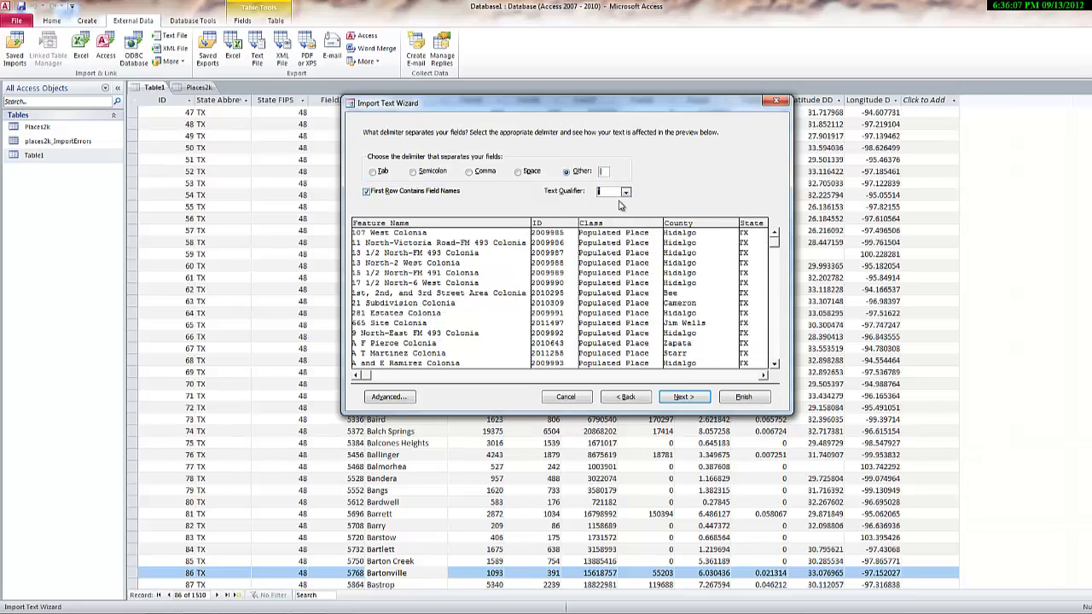
click(735, 399)
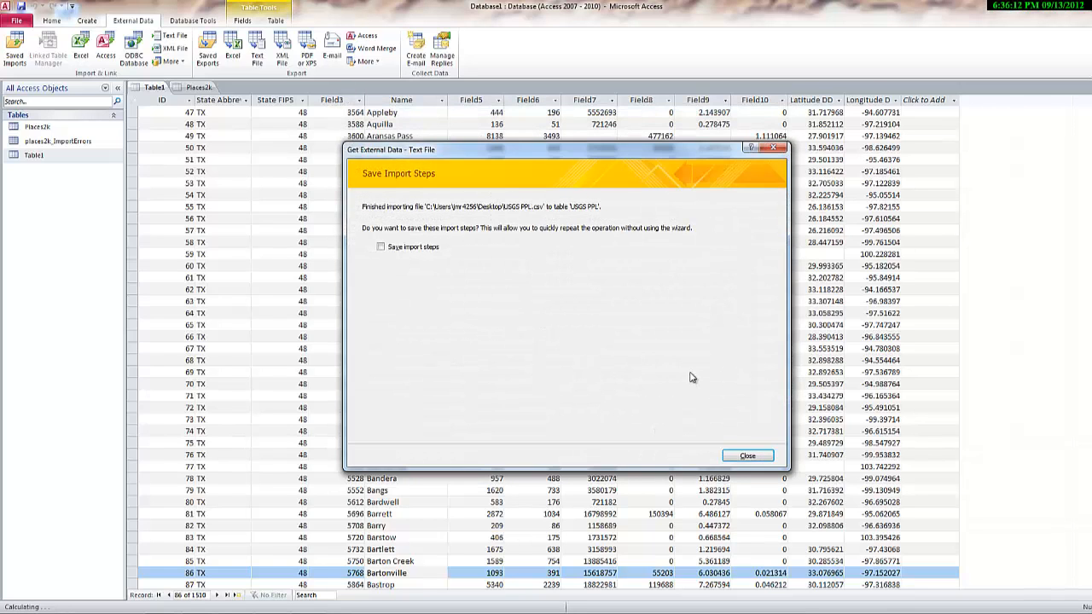
click(748, 456)
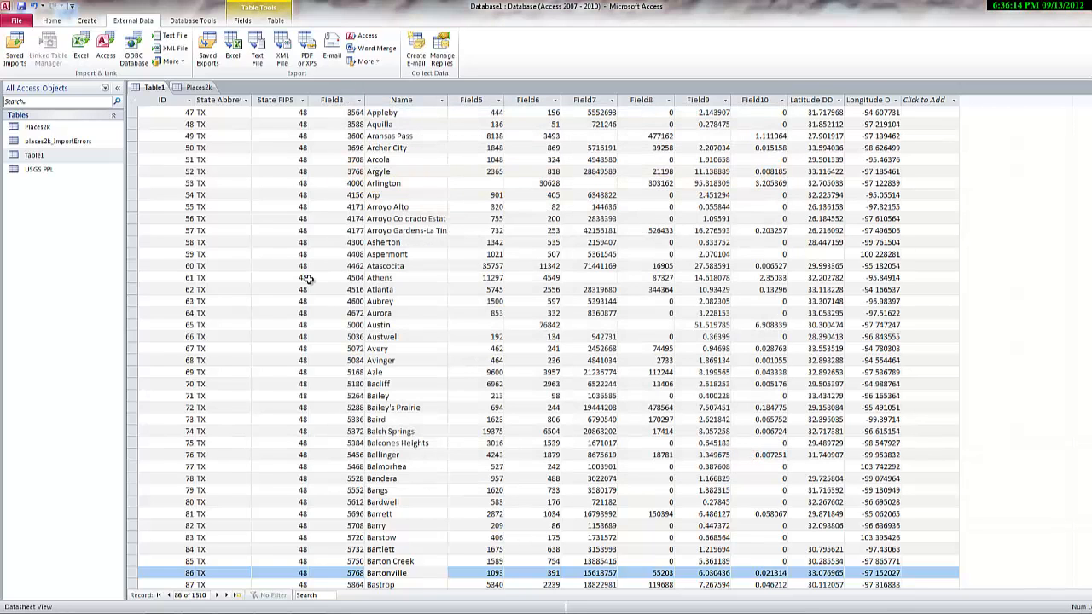
Create a new query in design view and add the tables Table1 and USGS PPL to it.
click(88, 21)
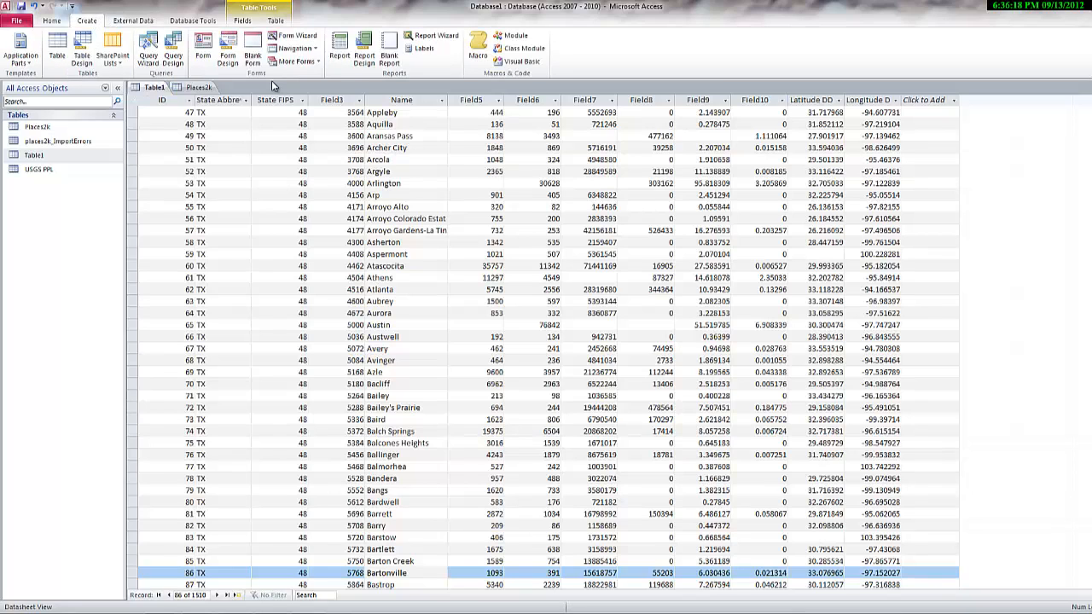
click(173, 55)
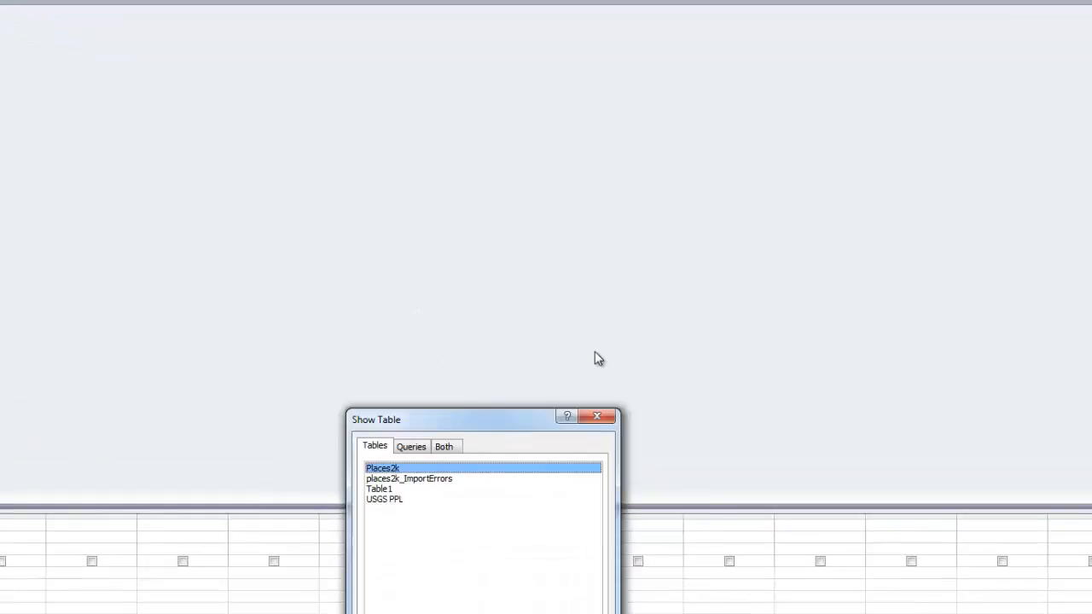
drag(569, 436, 568, 222)
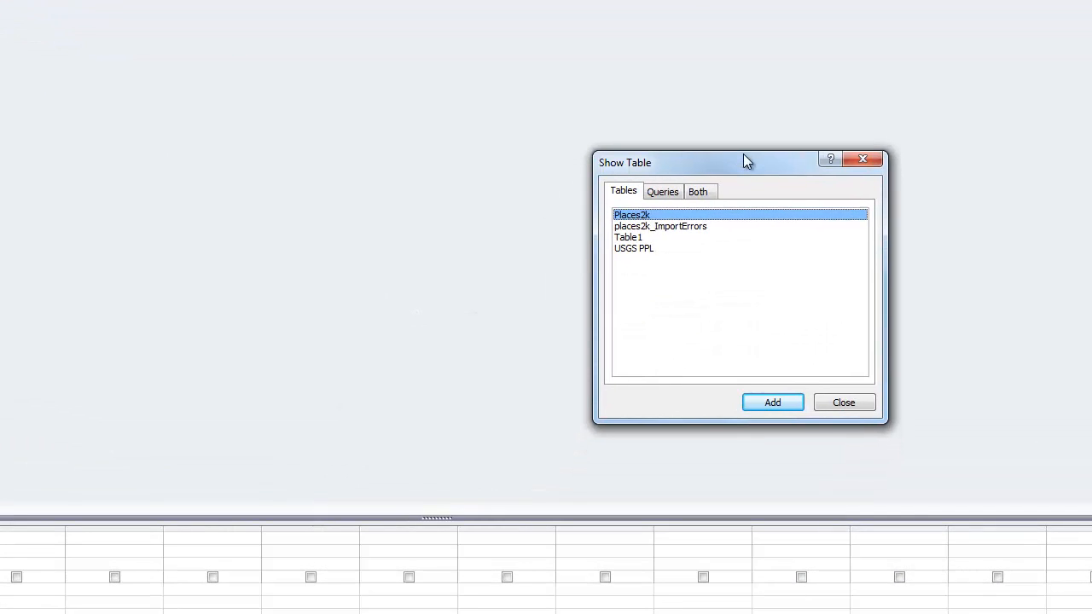
click(629, 238)
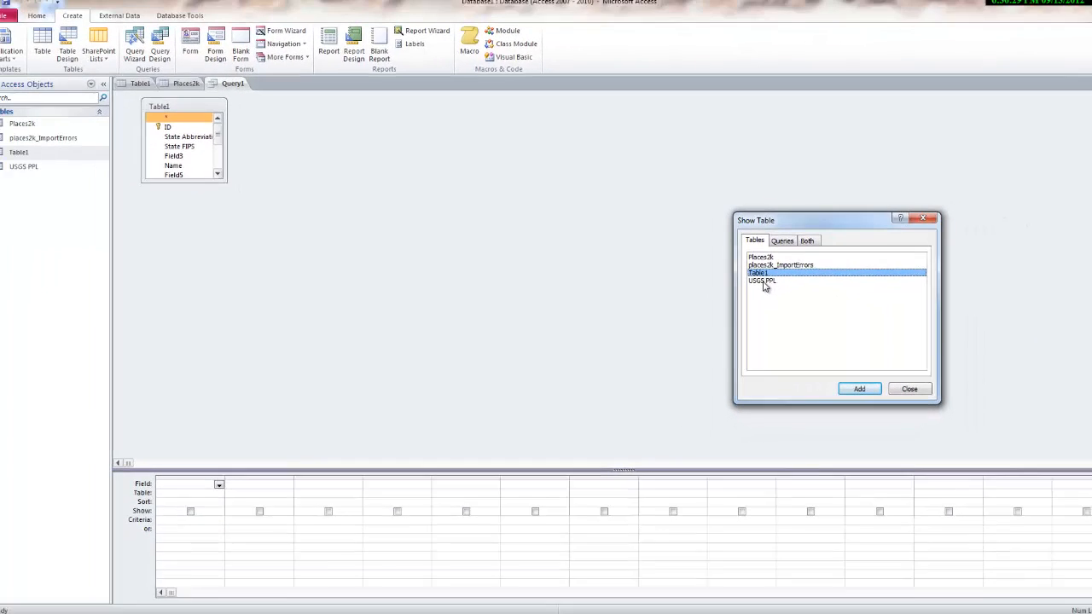
double_click(695, 264)
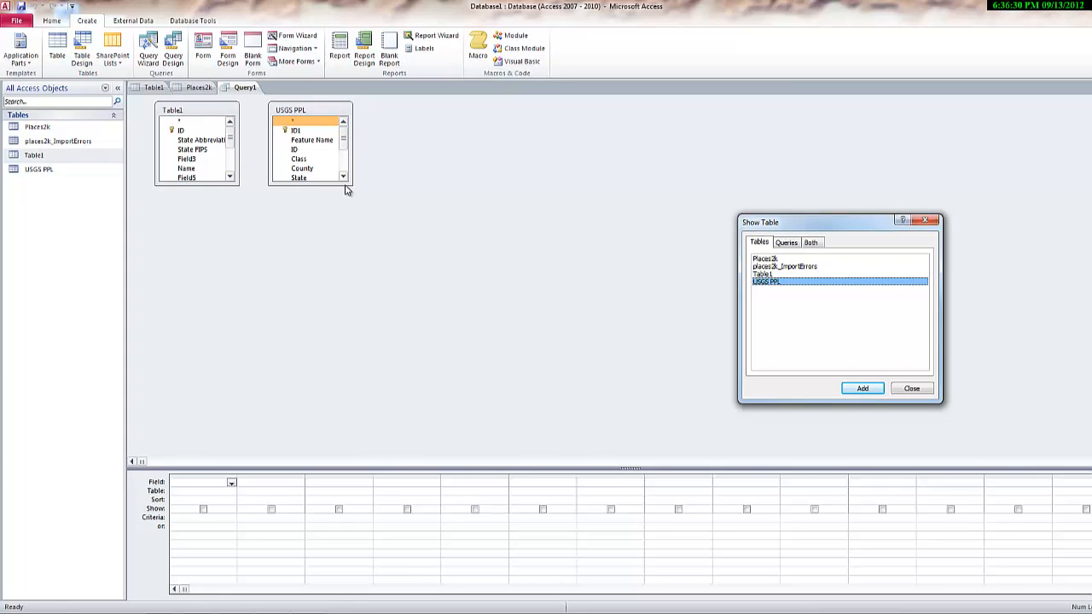
Enlarge both table field lists in the query design and join Name in Table1 to Feature Name in USGS PPL.
click(909, 390)
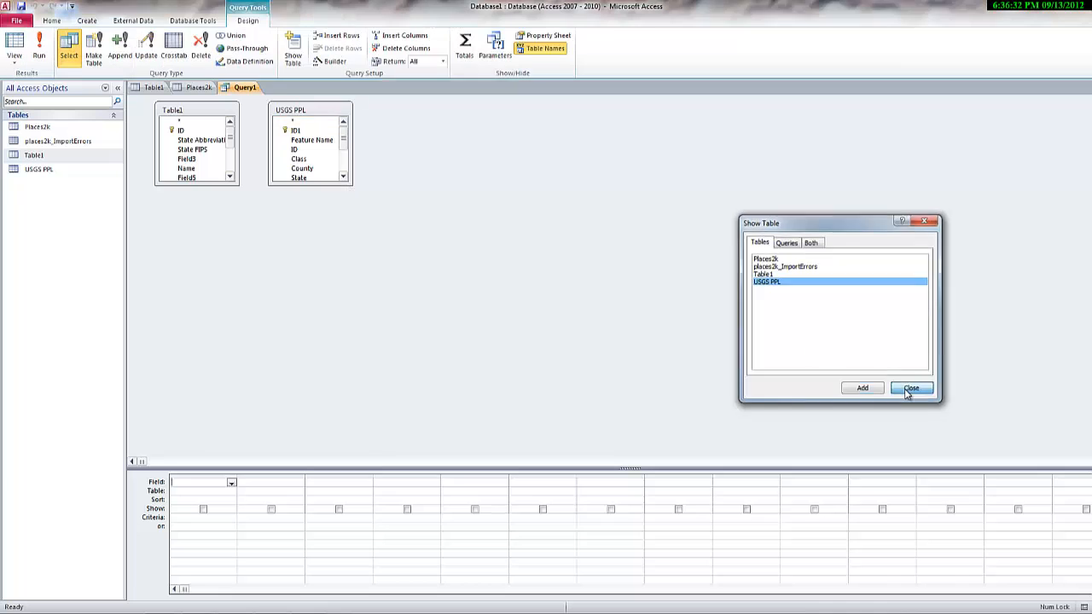
click(276, 180)
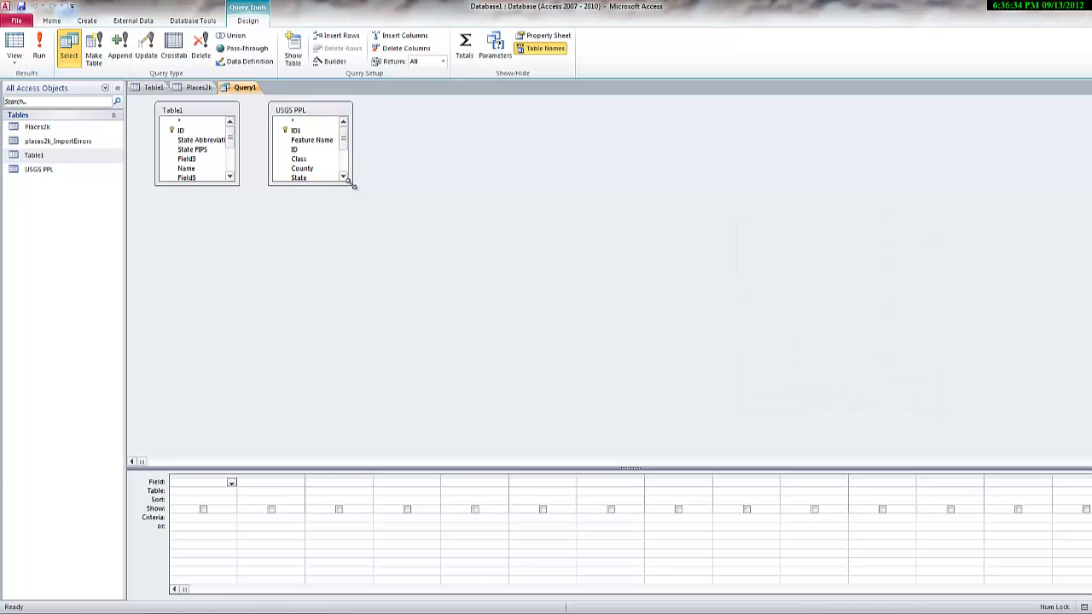
drag(349, 184, 401, 403)
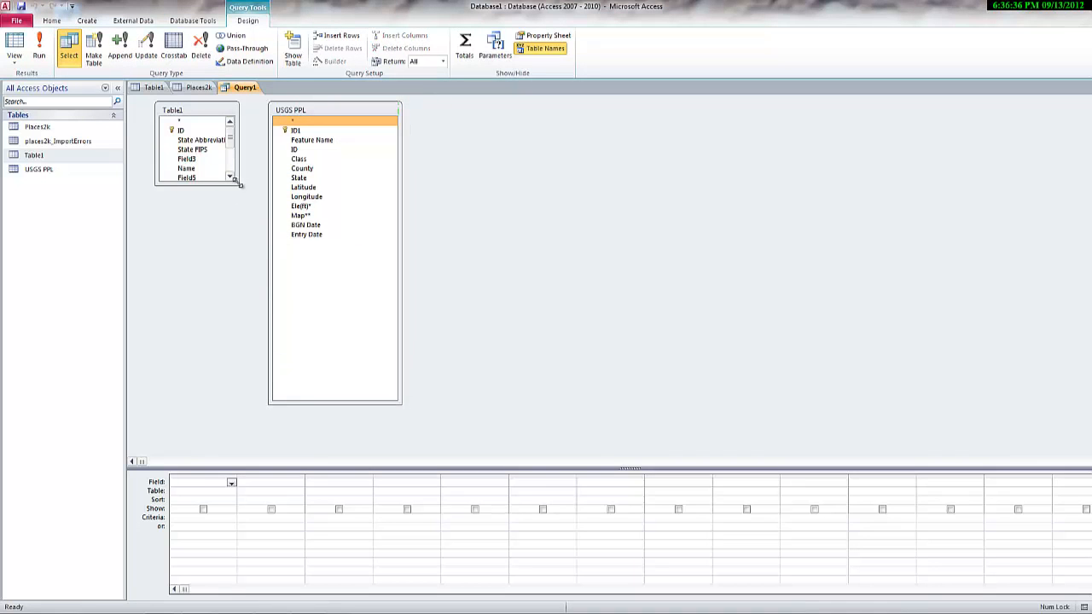
drag(240, 184, 237, 385)
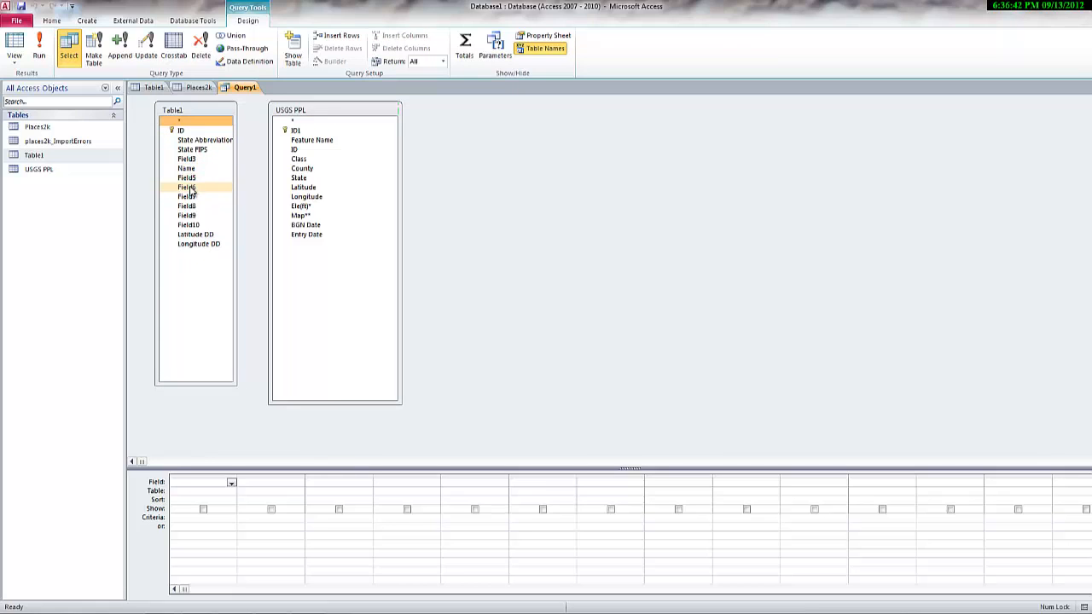
drag(187, 168, 301, 143)
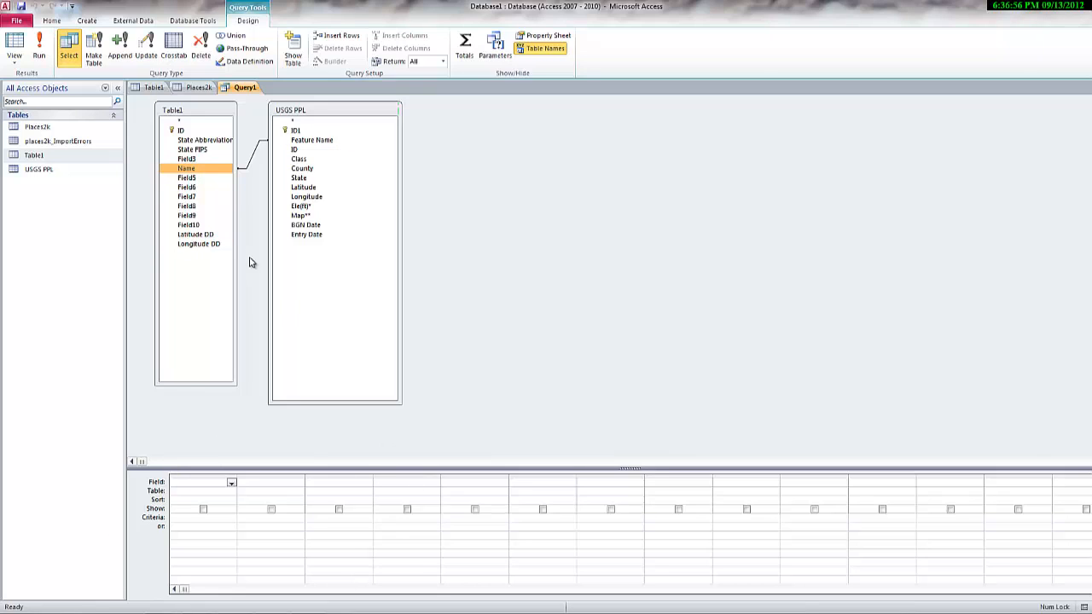
Add Name, Feature Name, Latitude DD, Longitude DD, Latitude and Longitude to the query as output fields and run it.
double_click(188, 168)
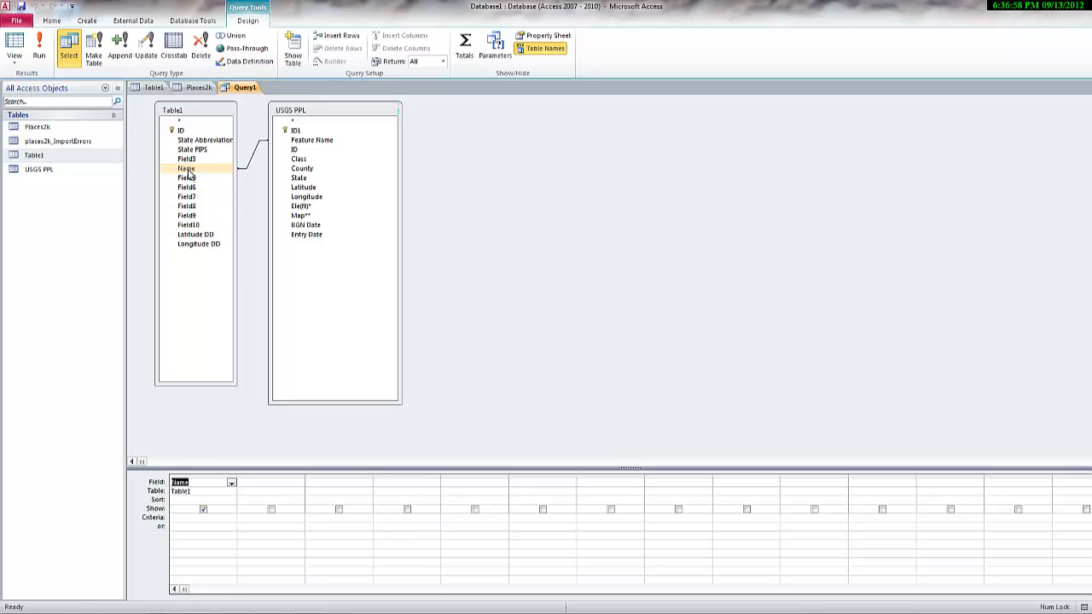
double_click(304, 141)
click(210, 235)
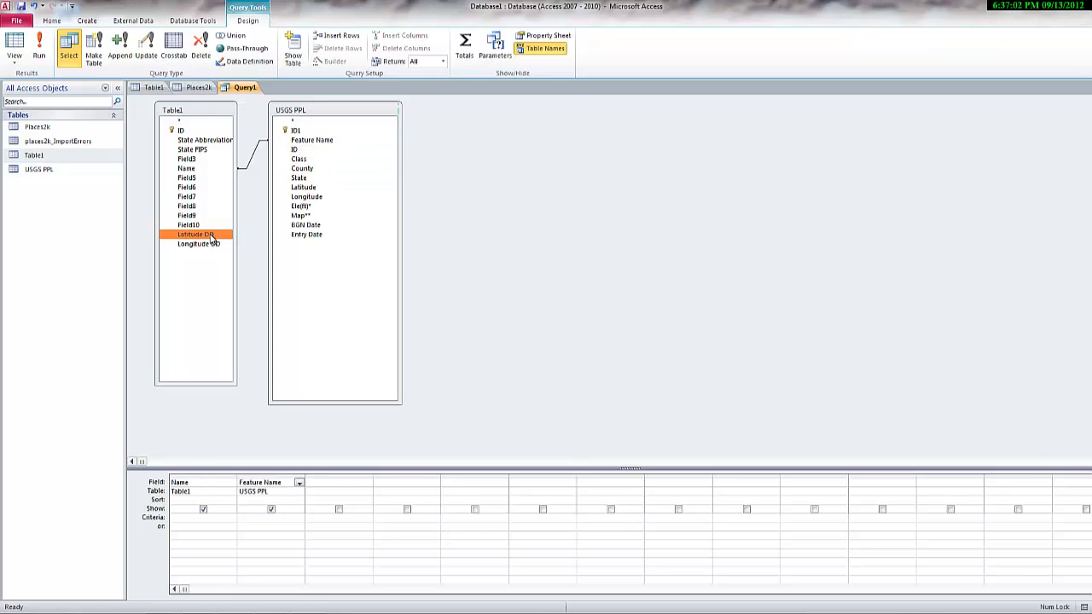
double_click(211, 235)
double_click(213, 244)
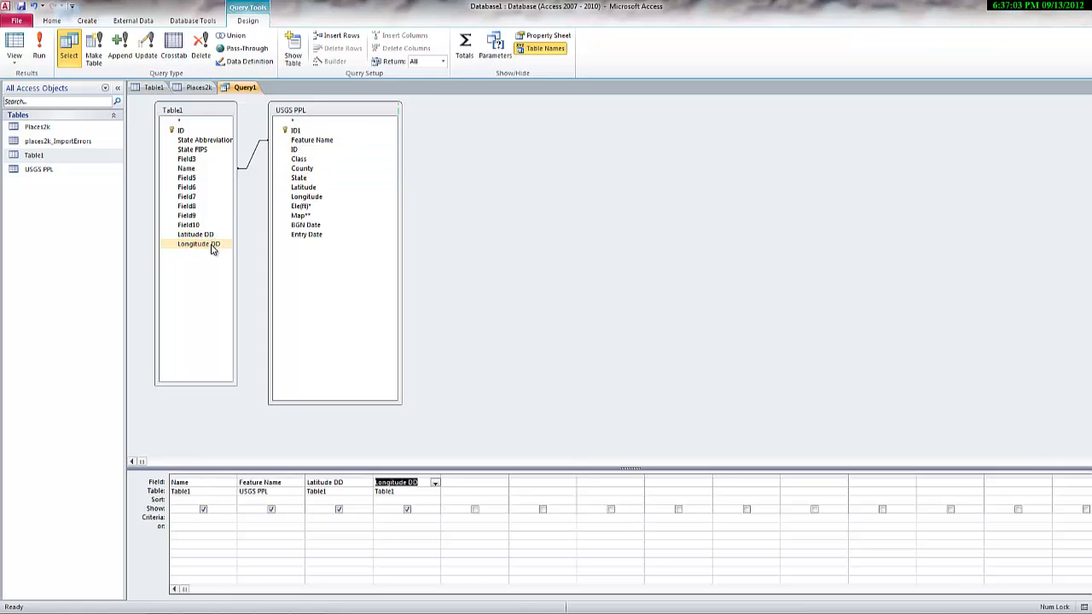
double_click(304, 187)
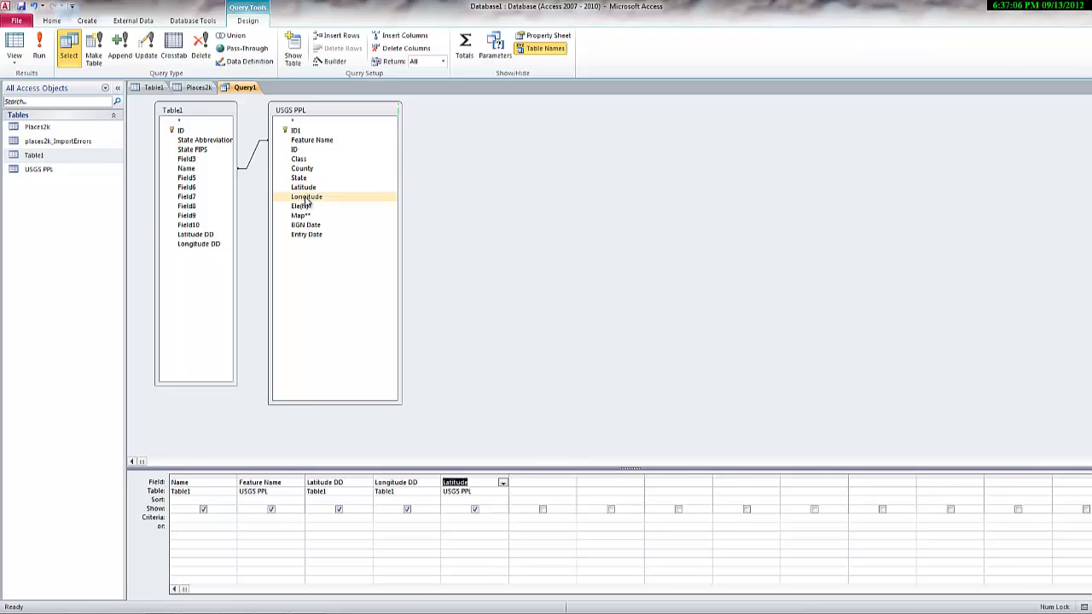
double_click(307, 198)
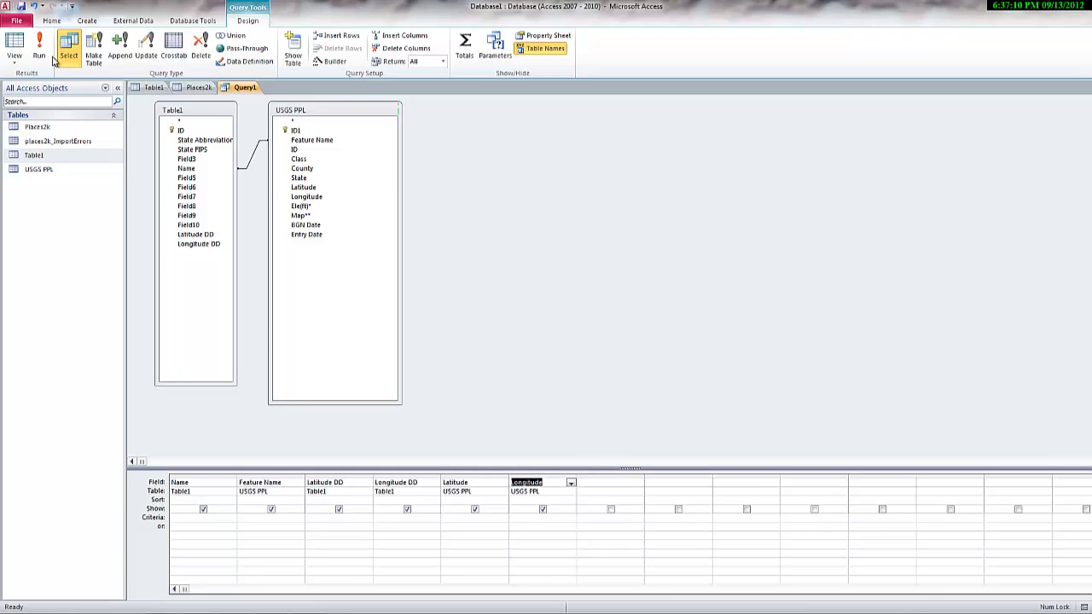
click(41, 51)
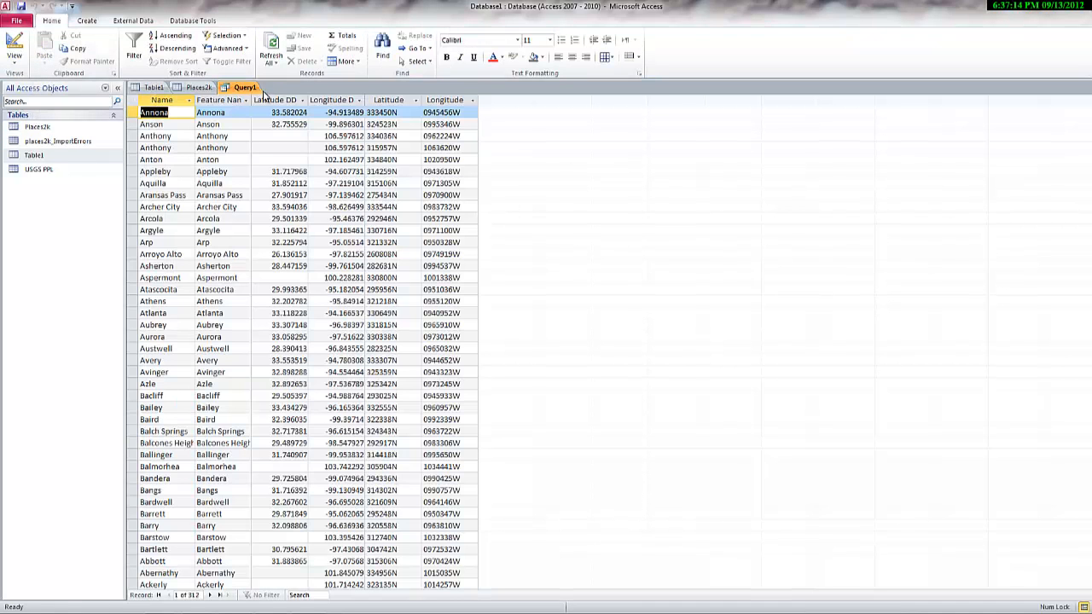
Save the query under the name Query1.
right_click(246, 93)
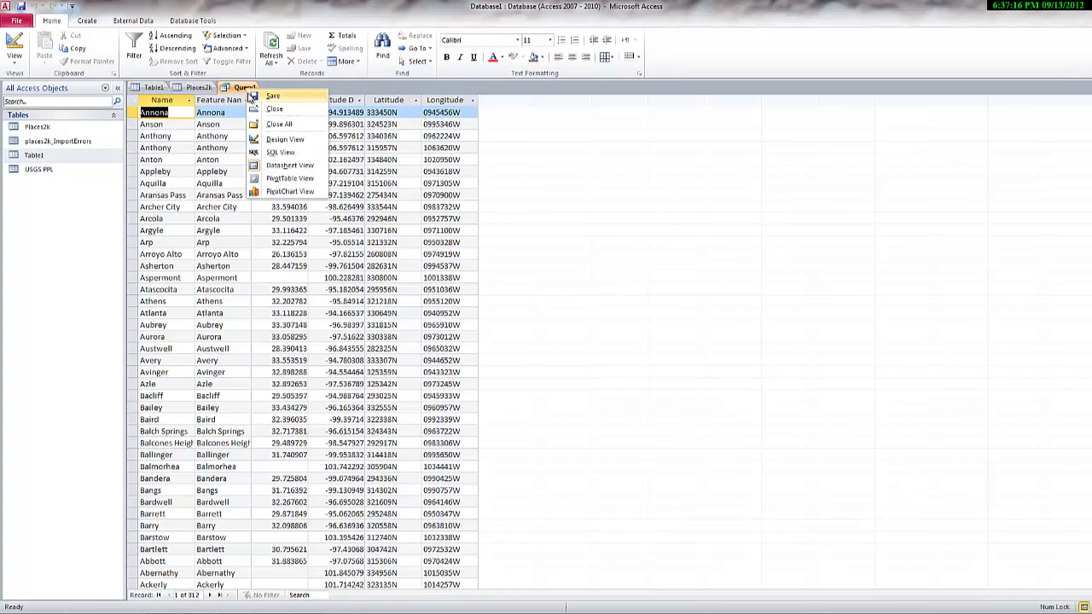
click(270, 97)
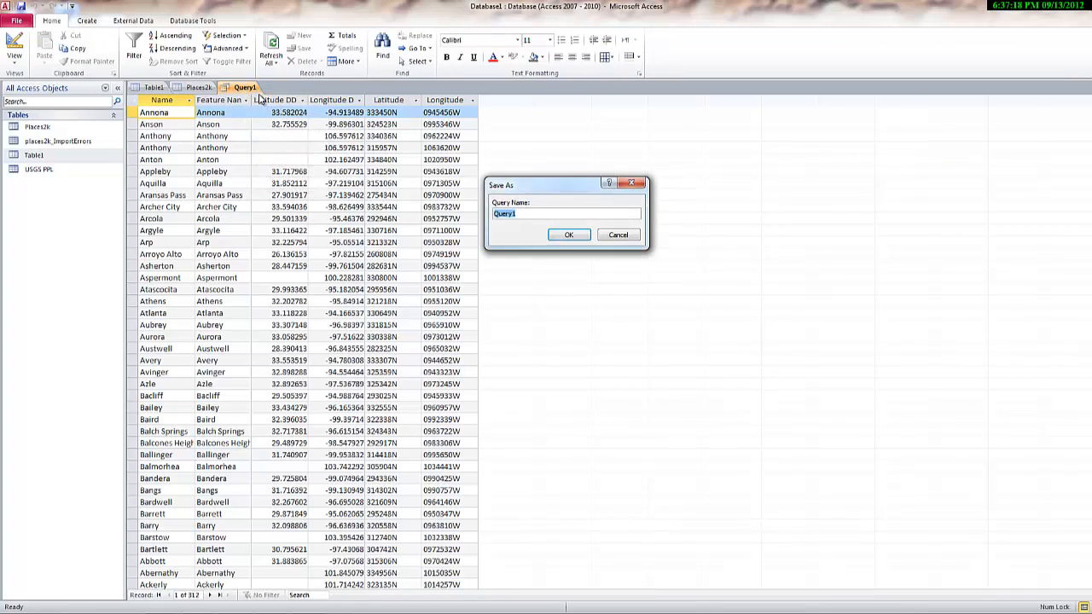
click(573, 236)
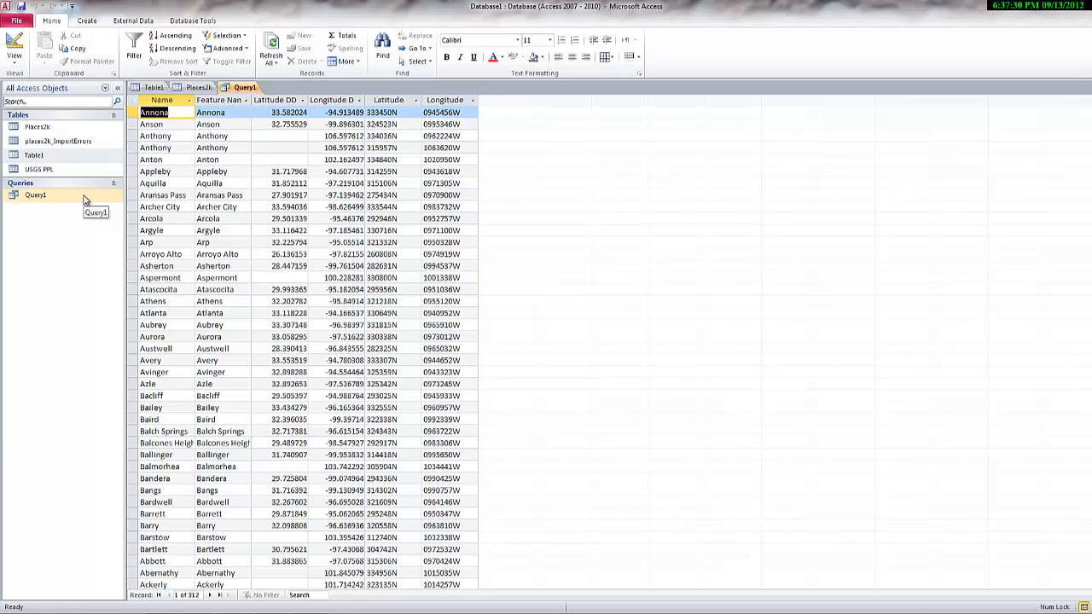
Export Query1 to the Desktop as the Excel workbook Query1.xlsx, replacing the existing one, without saving the export steps.
click(128, 22)
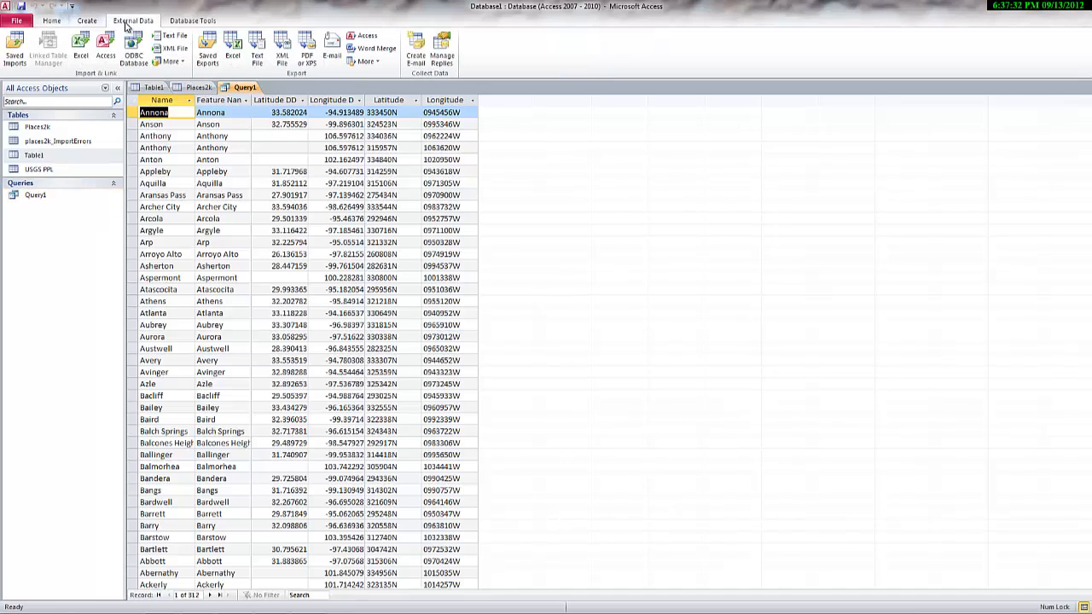
click(234, 46)
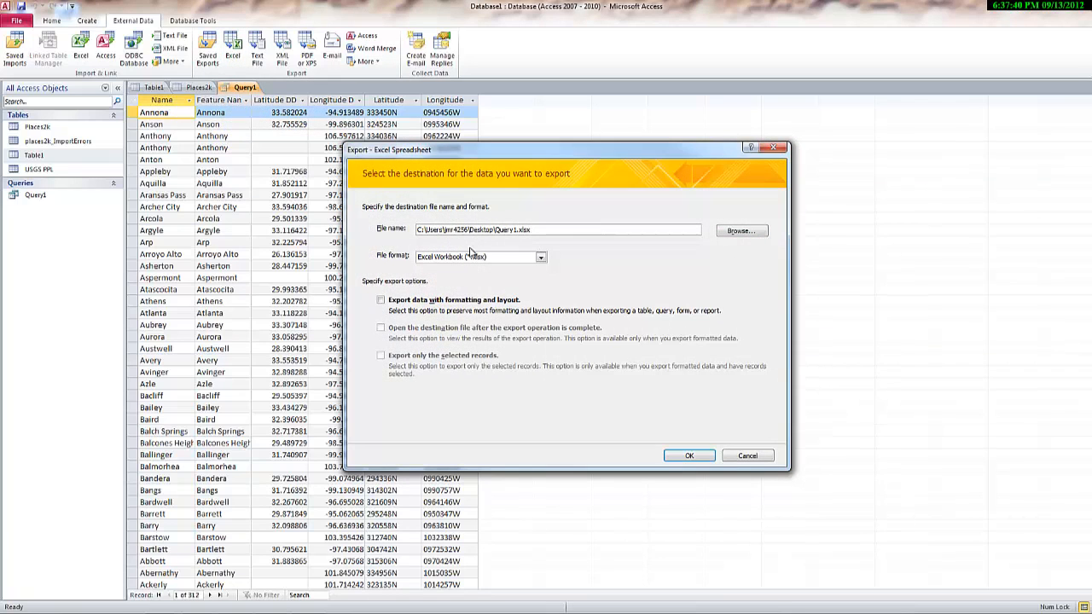
click(754, 236)
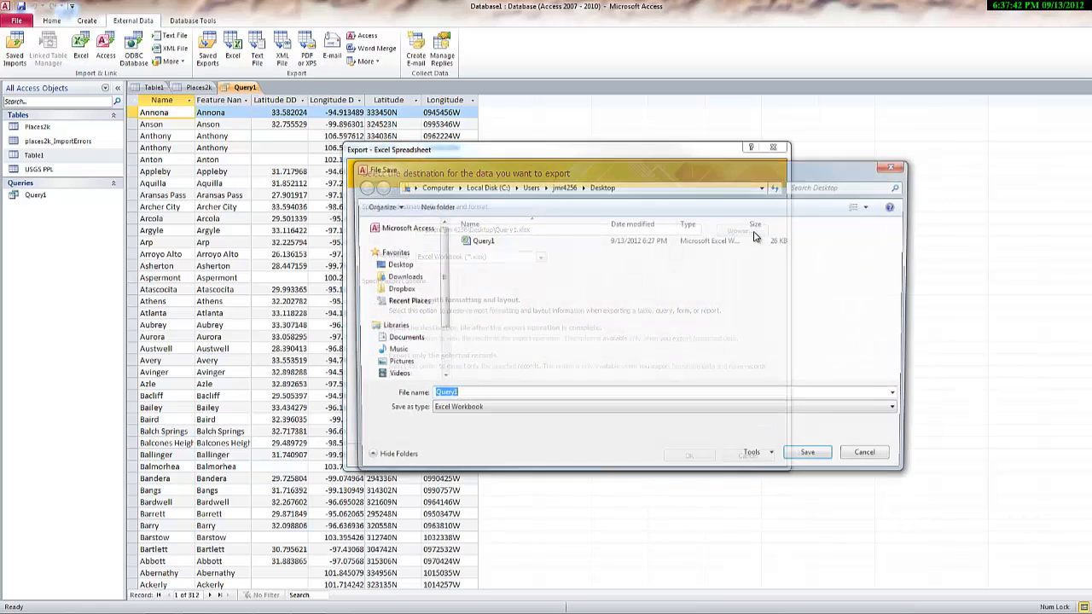
click(400, 253)
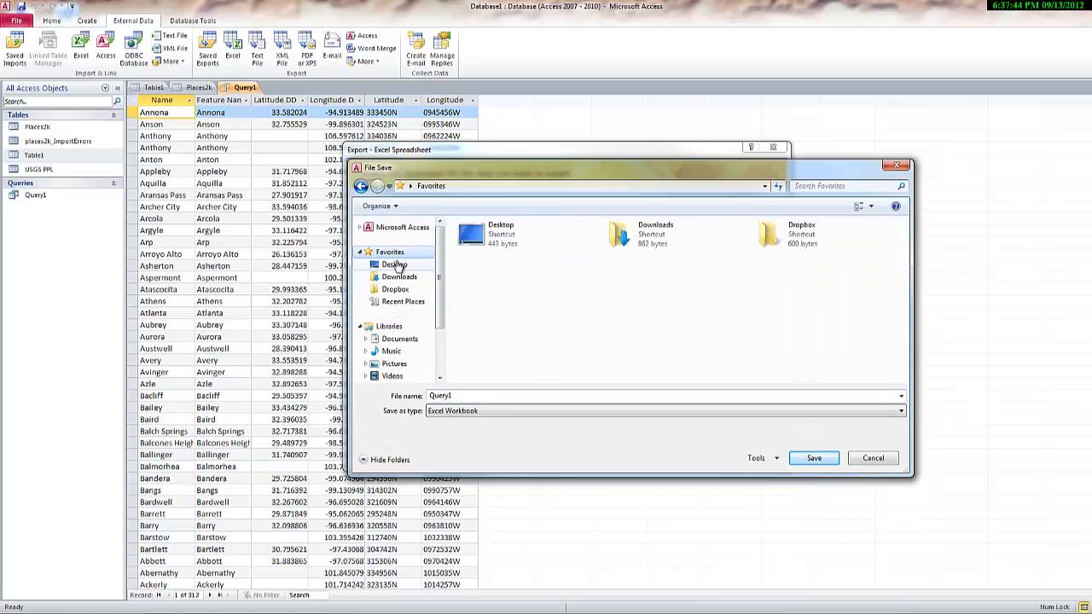
click(395, 265)
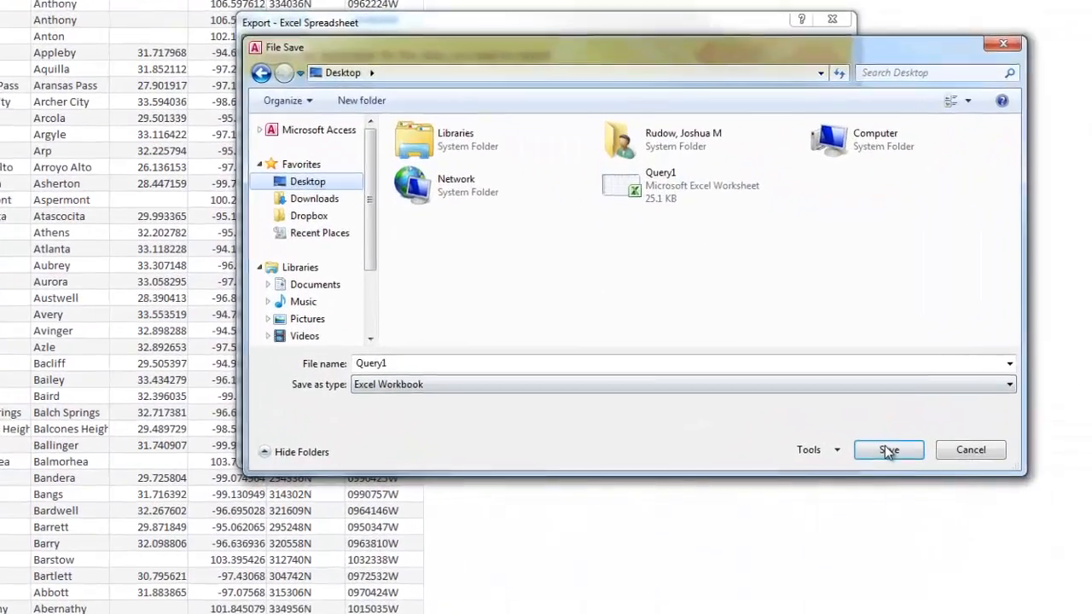
click(814, 458)
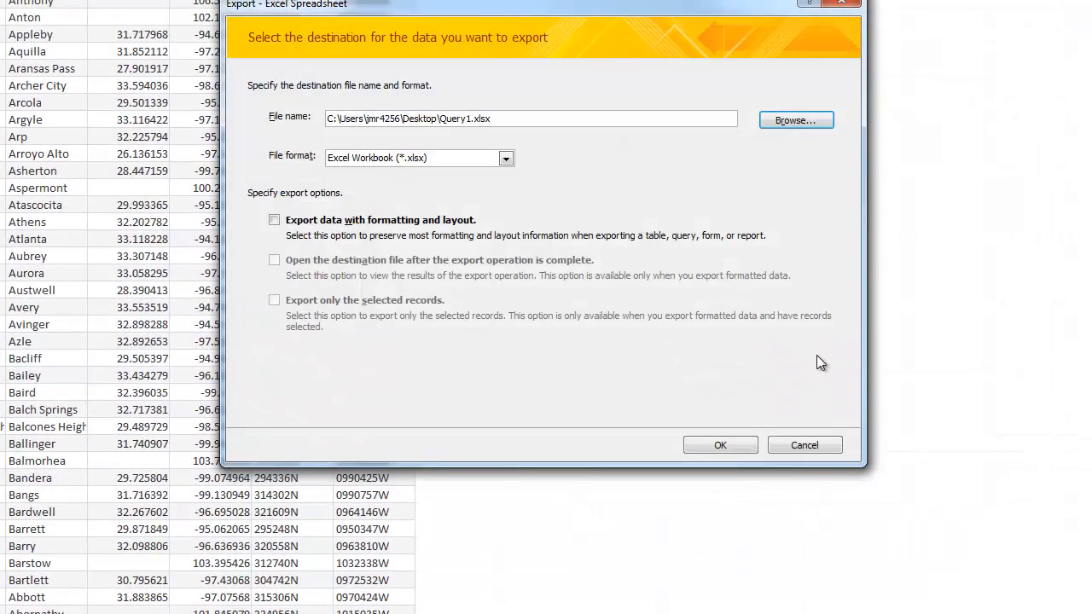
click(721, 444)
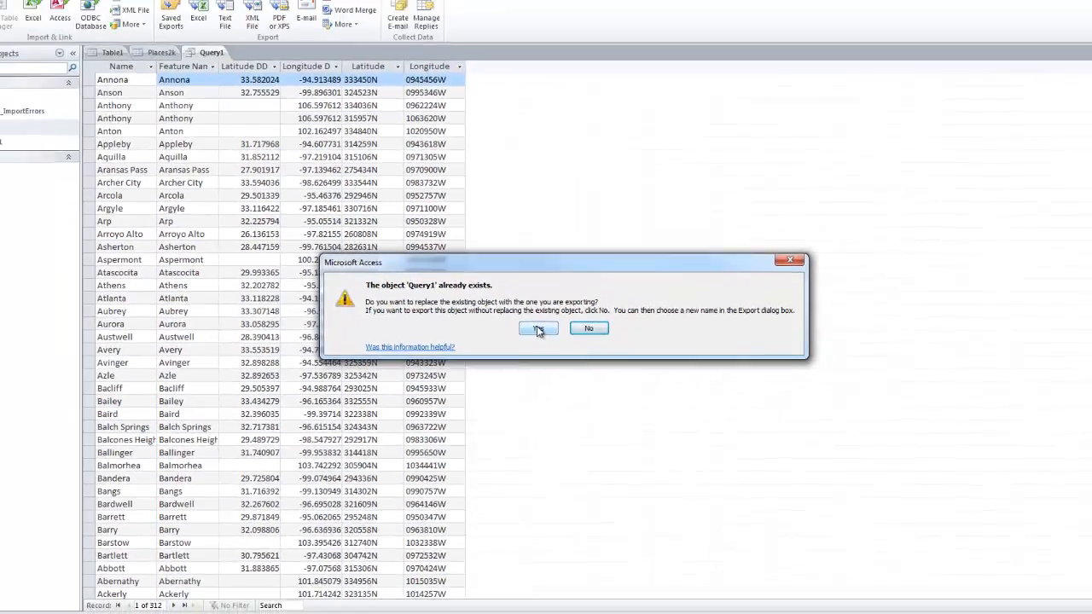
click(512, 279)
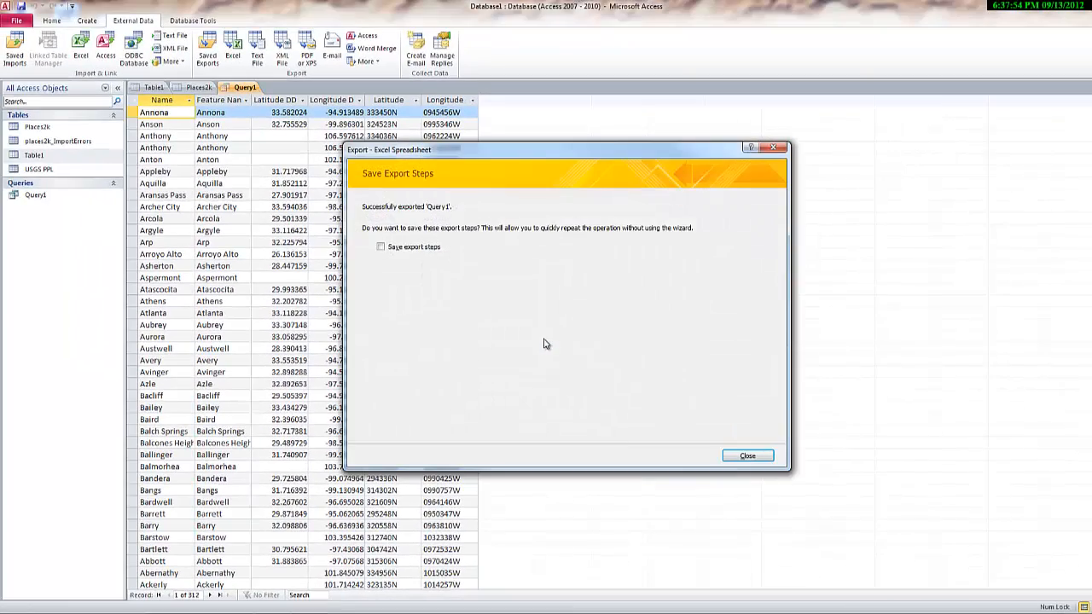
click(764, 459)
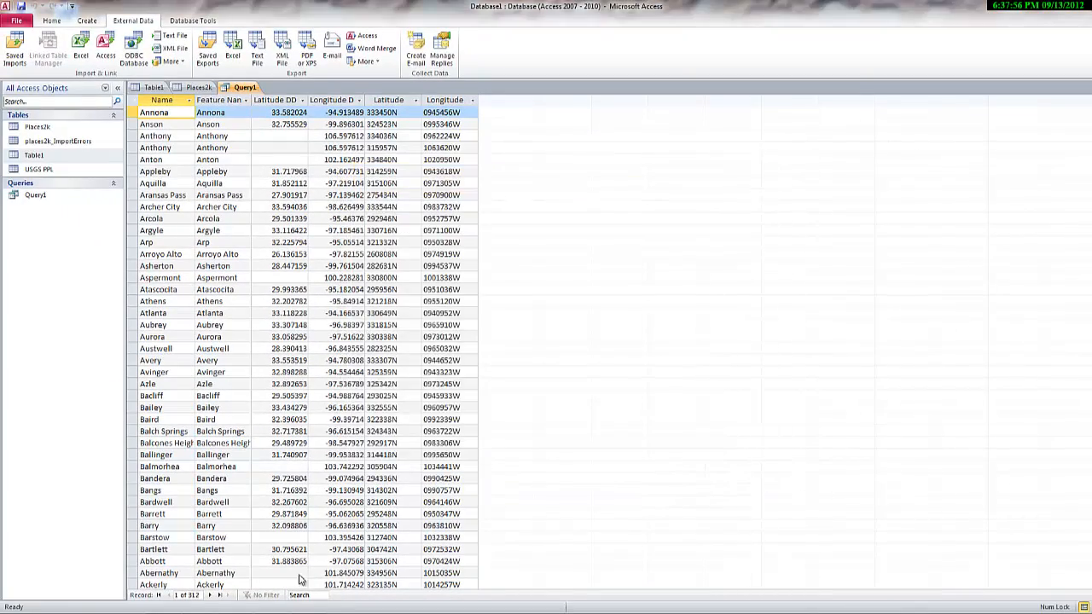
Open Microsoft Excel 2010 and start an import from Access, browsing the Desktop with all file types shown.
key(super)
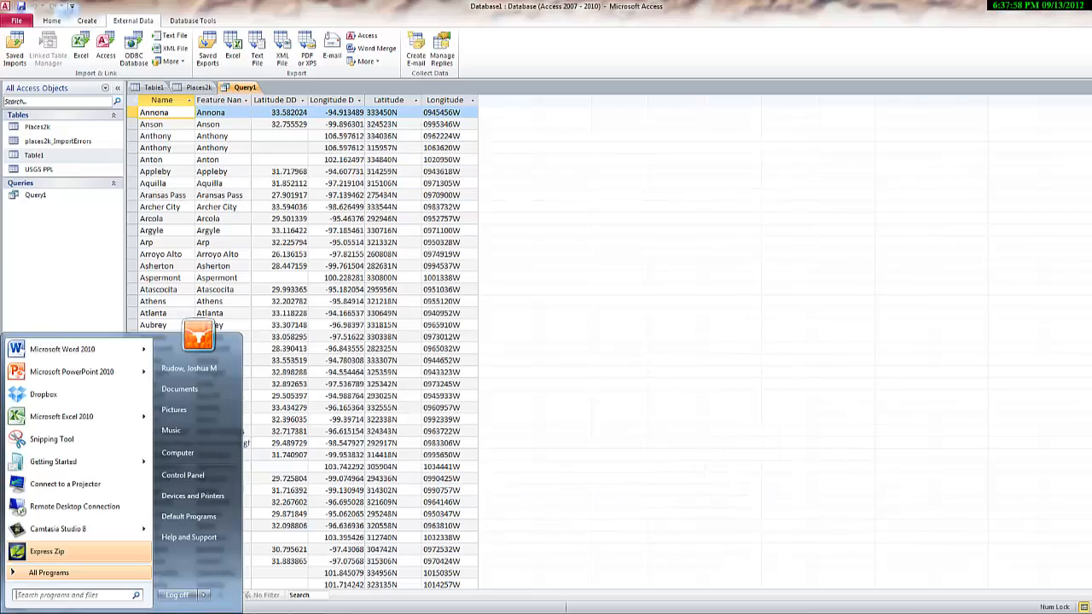
click(86, 418)
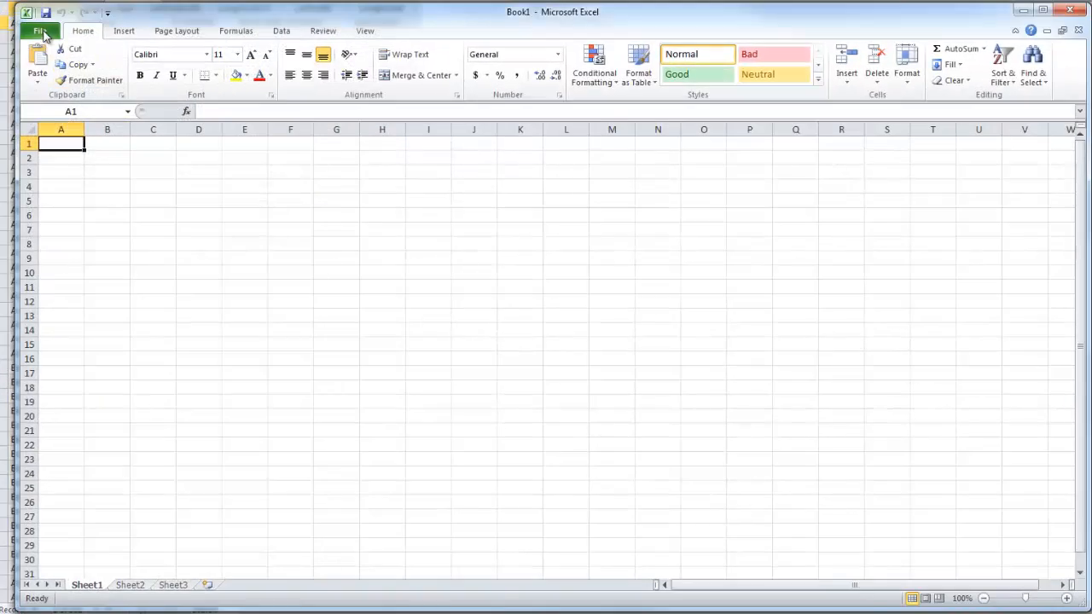
click(38, 31)
click(284, 34)
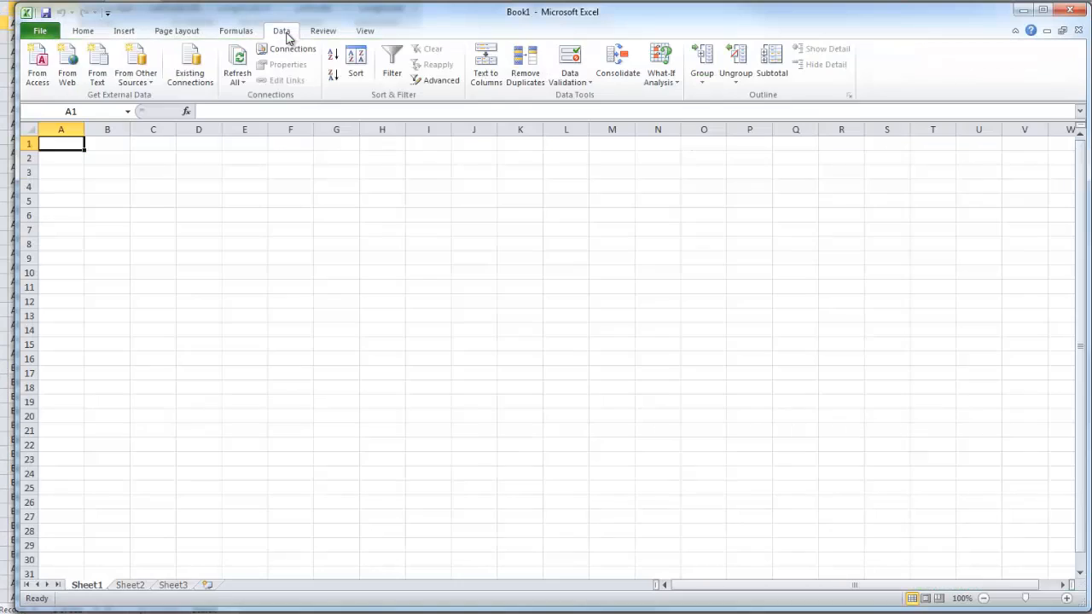
click(38, 68)
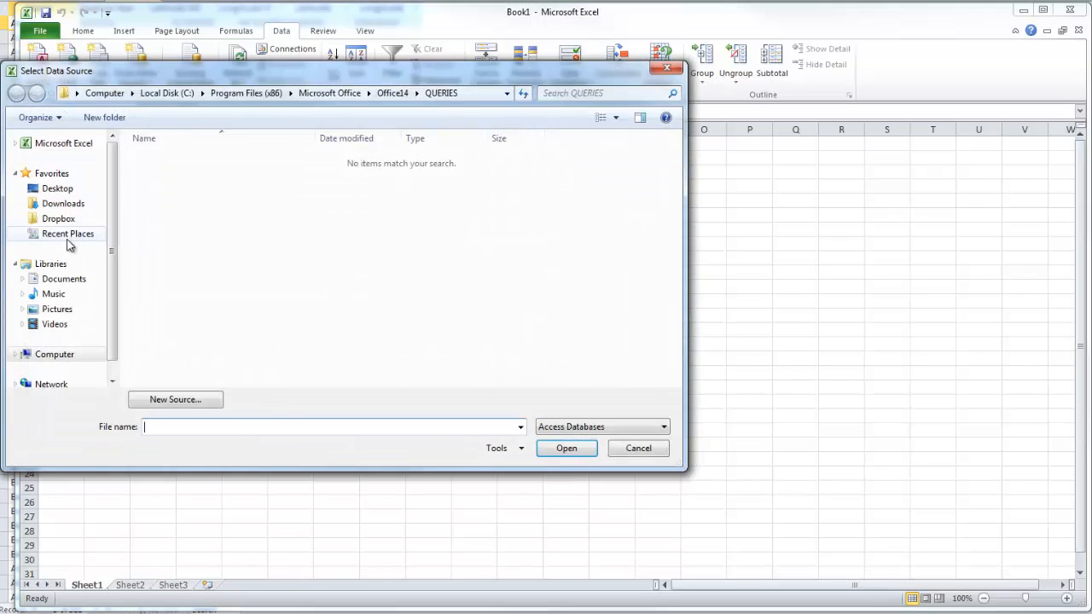
click(58, 189)
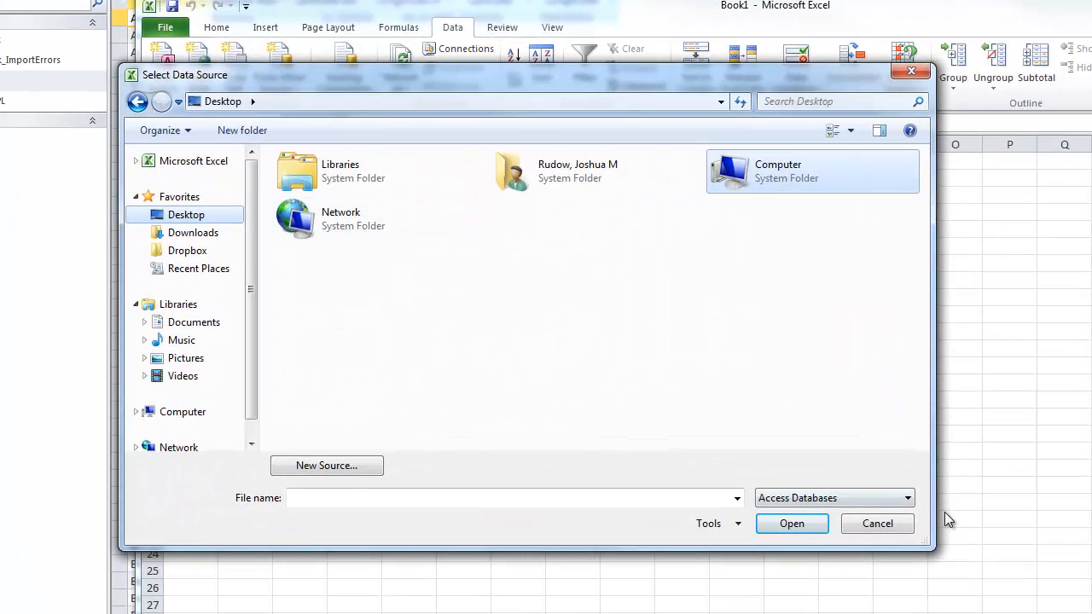
click(907, 499)
click(853, 508)
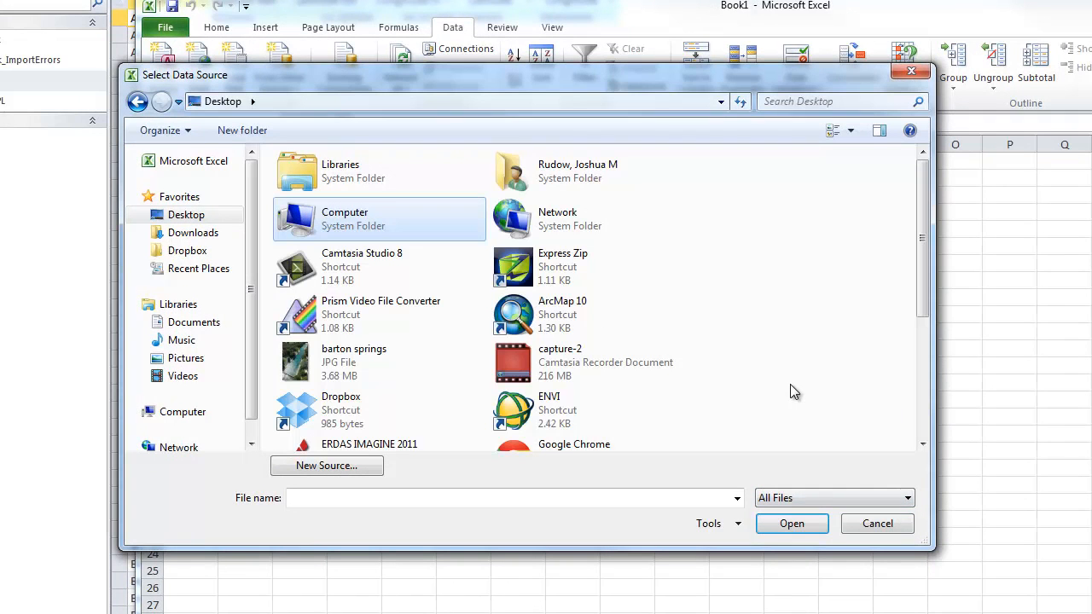
Import the Query1 table from the Query1 worksheet file as a table at cell A1 of the existing worksheet.
drag(921, 278, 905, 402)
click(600, 379)
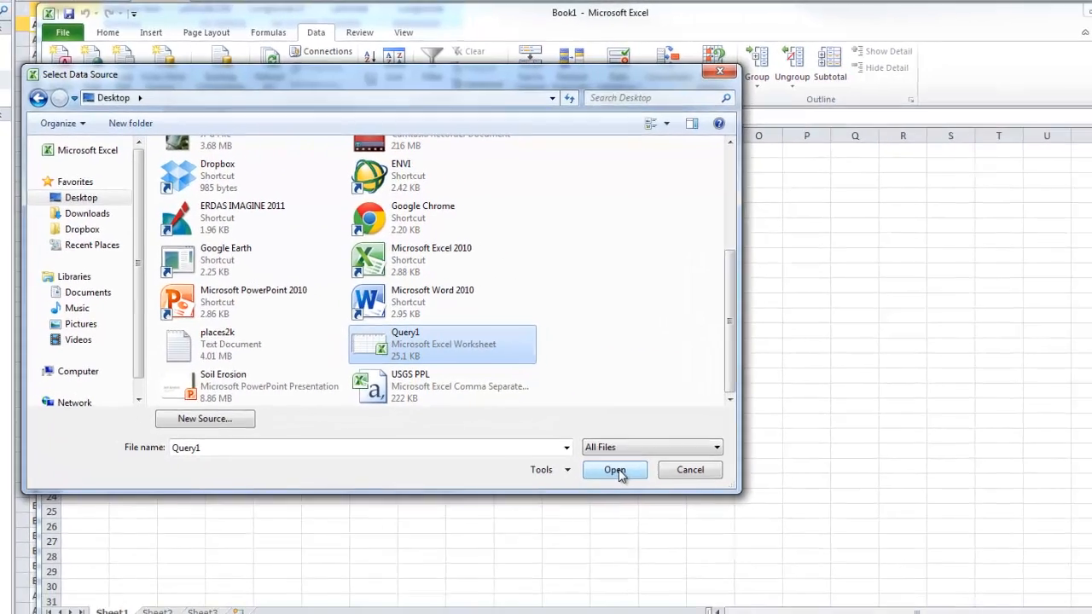
click(795, 526)
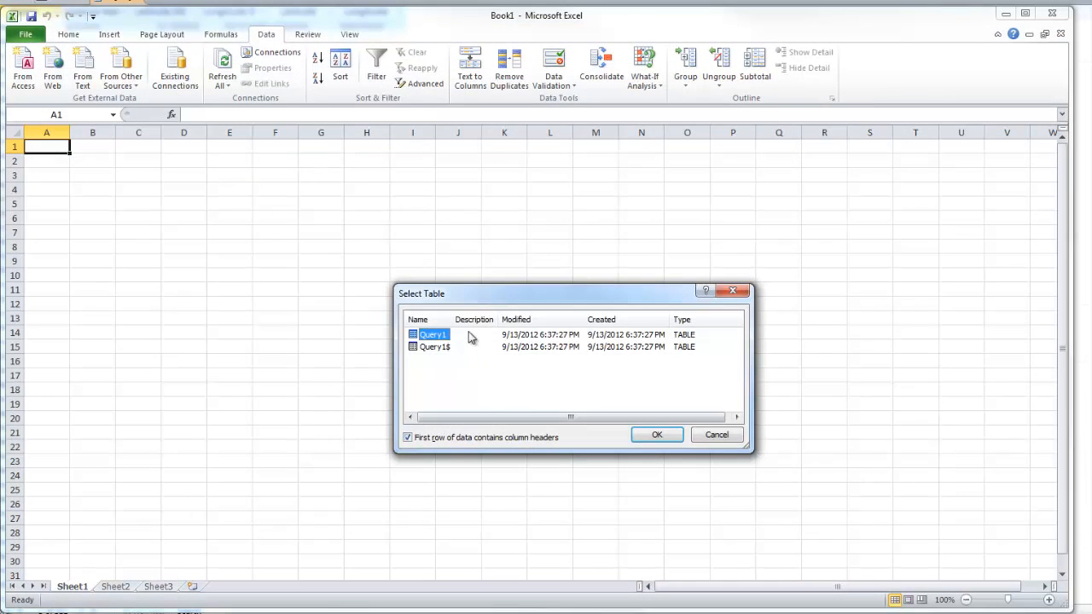
click(652, 436)
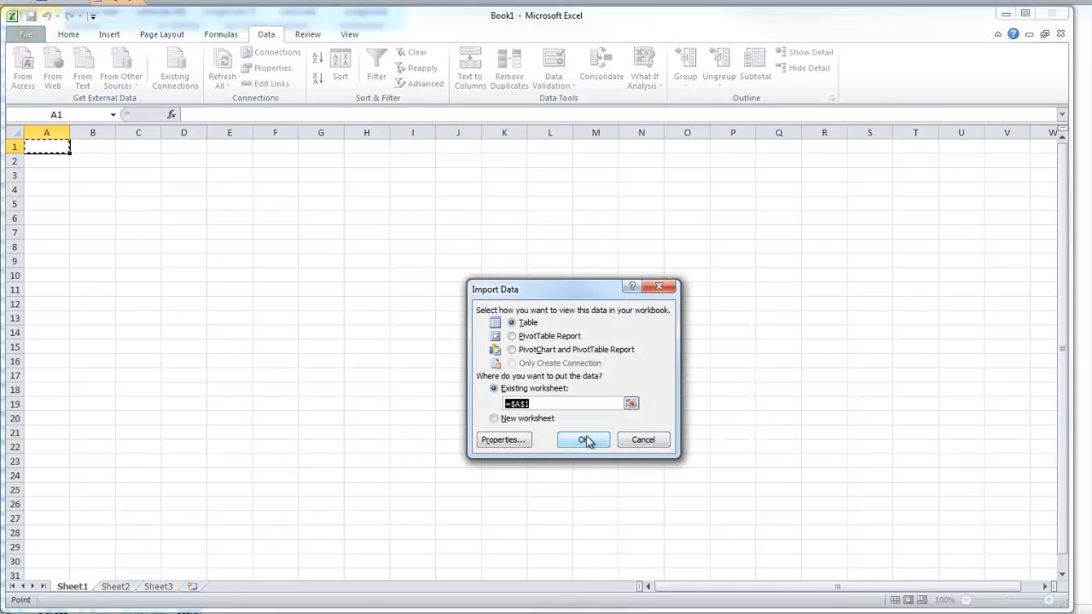
click(585, 439)
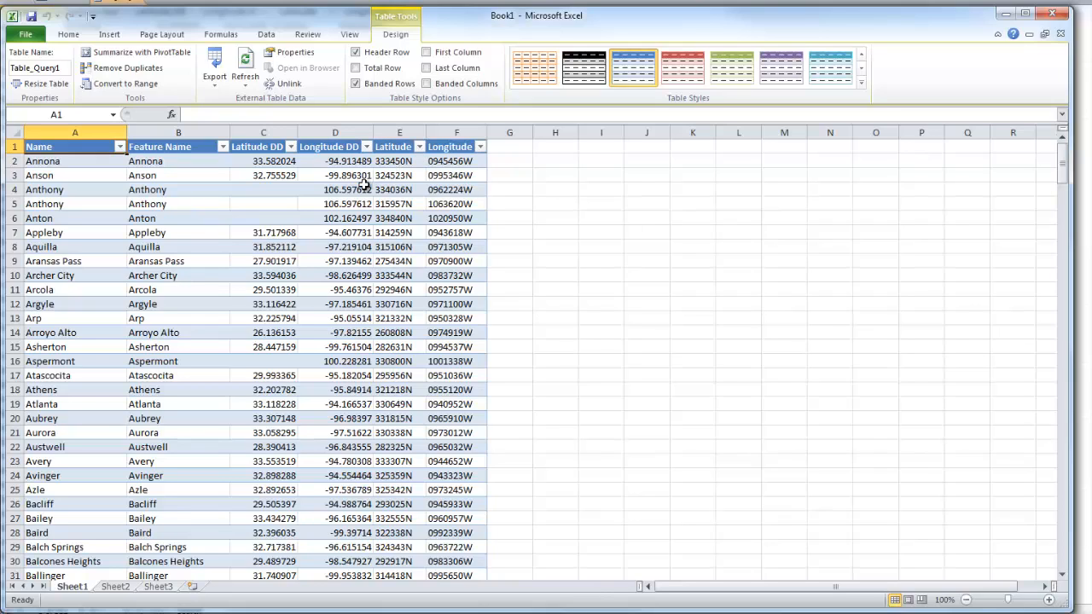
Add a column headed "Lat Min" in cell G1, directly after the Longitude column.
click(503, 147)
text(Lat)
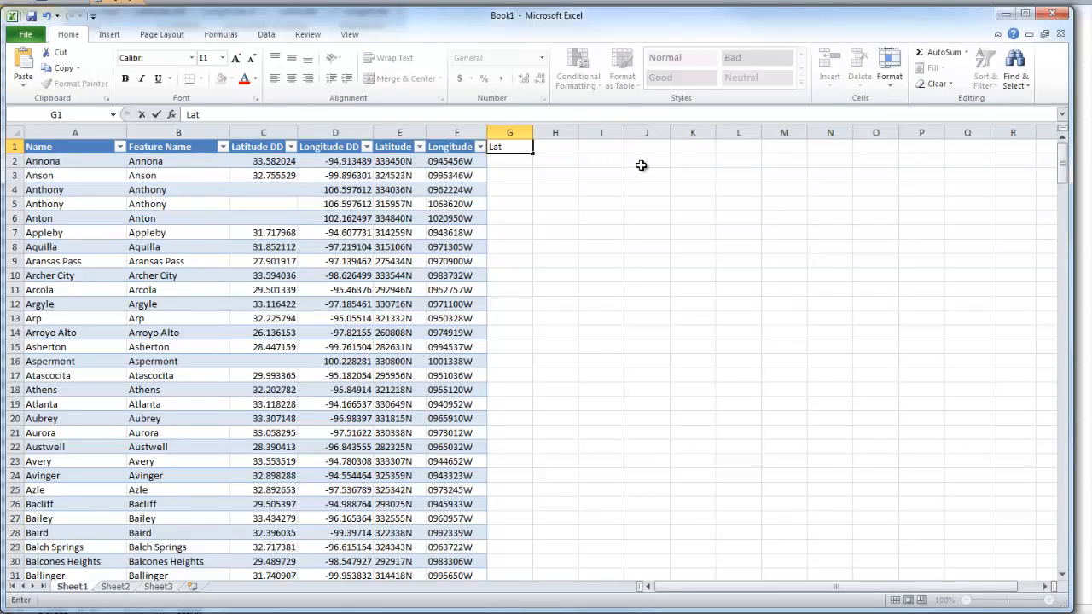
text( Min)
key(Tab)
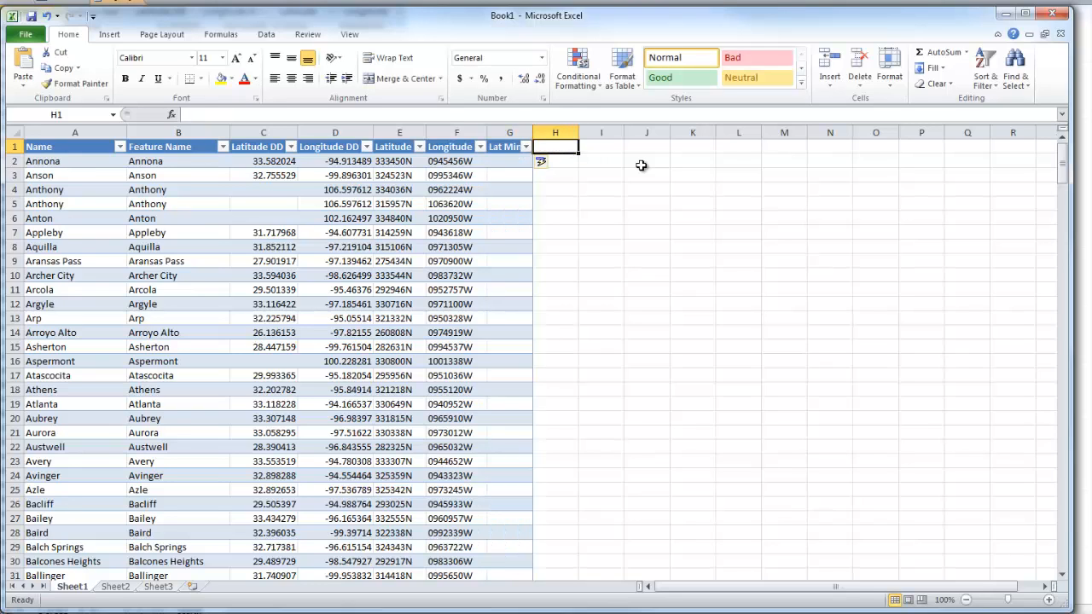
Rename the "Lat Min" column header in cell G1 to "Lat Deg".
click(515, 146)
click(459, 115)
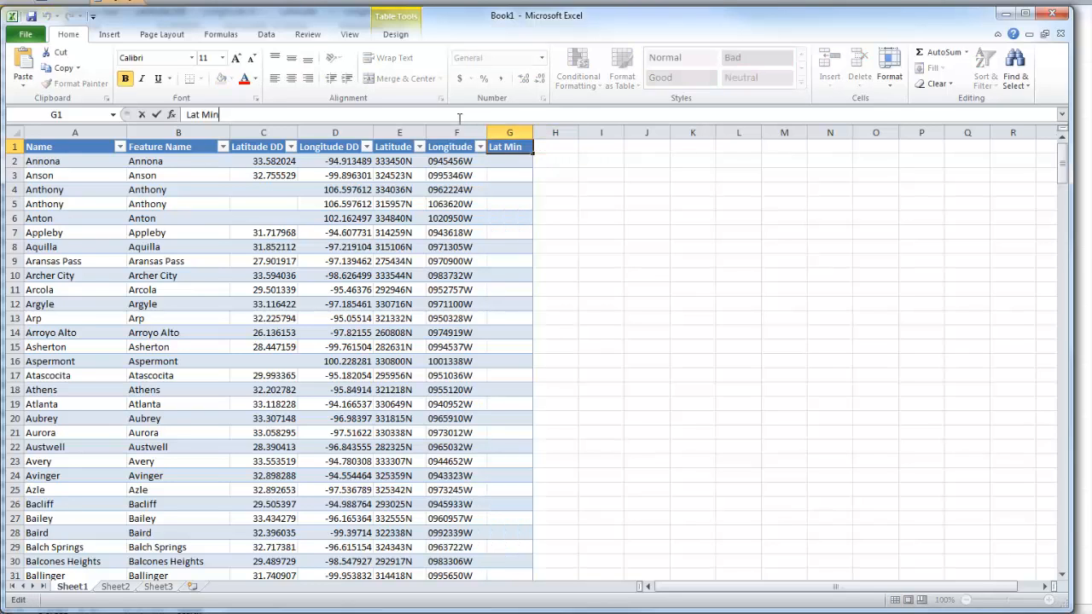
key(BackSpace)
key(BackSpace)
key(BackSpace)
text(D)
Add two columns headed "Lat Min" in cell H1 and "Lat Sec" in cell I1.
click(560, 152)
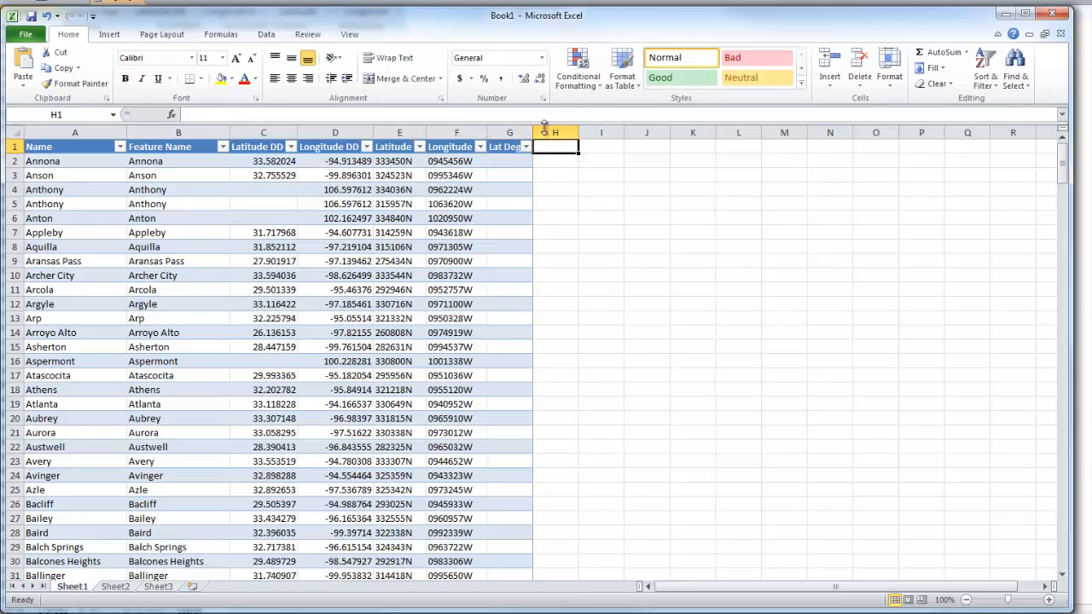
text(Lat)
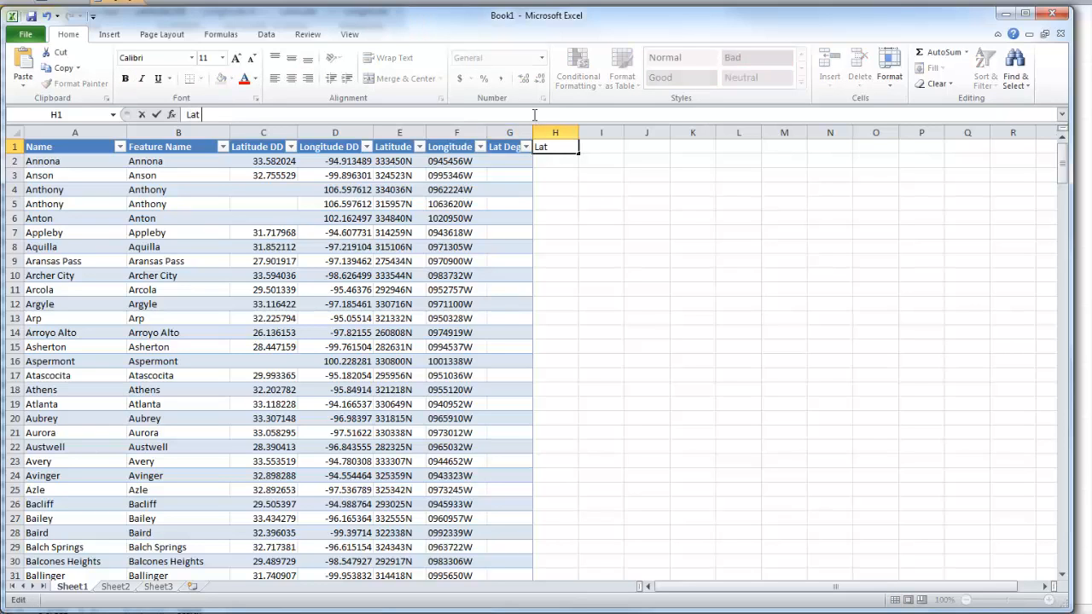
text( Min)
key(Tab)
text(L)
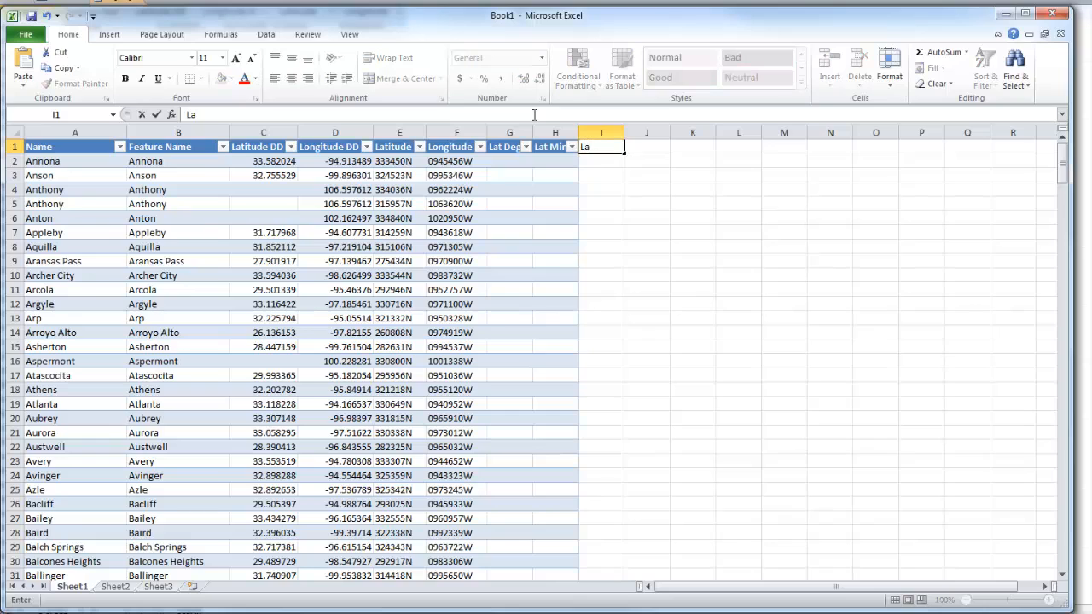
text(at Sec)
key(Tab)
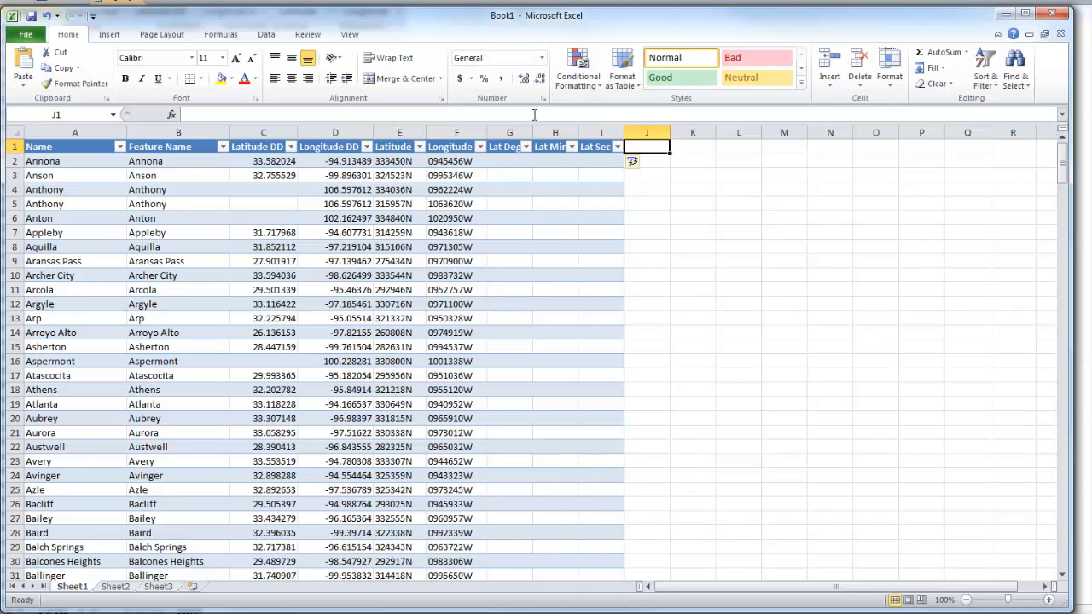
Add longitude columns headed "Long Deg", "Long Min" and "Long Sec" in cells J1 to L1.
text(Long)
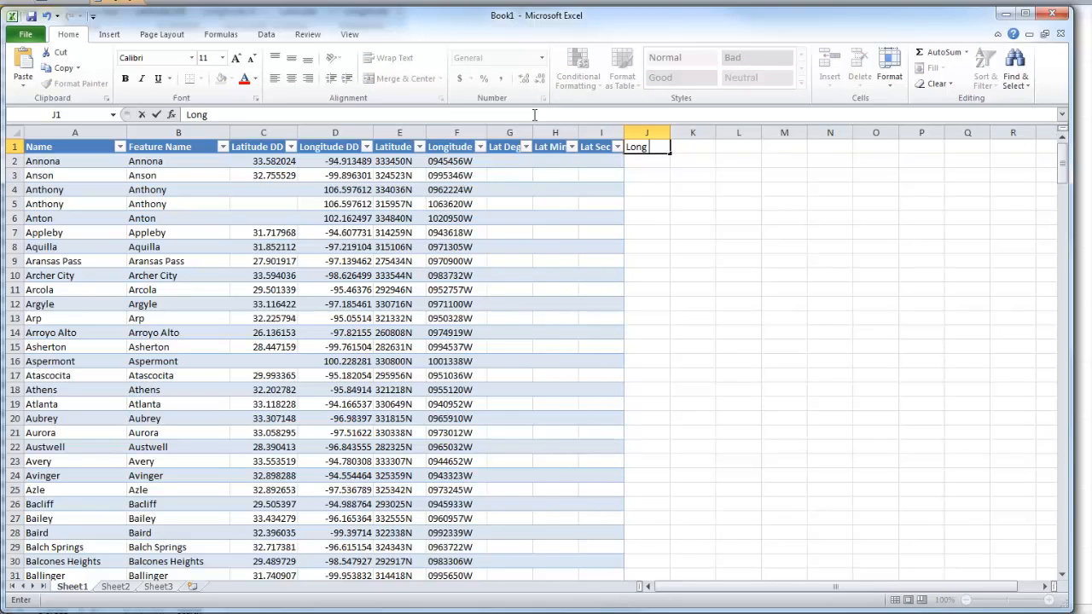
text( Deg)
key(Tab)
text(Lon)
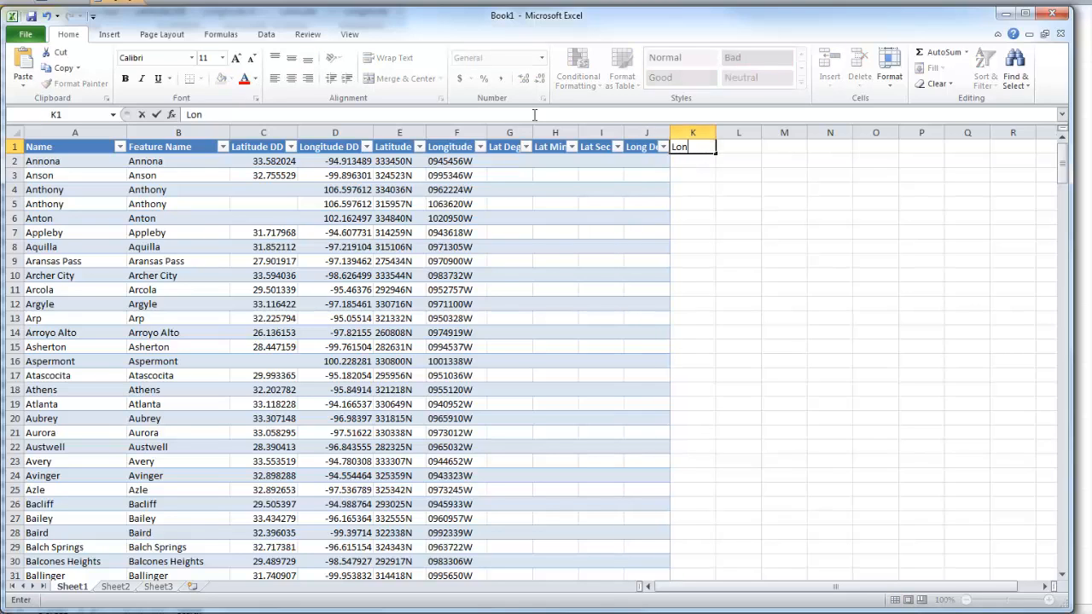
text(g Min)
key(Tab)
text(Long)
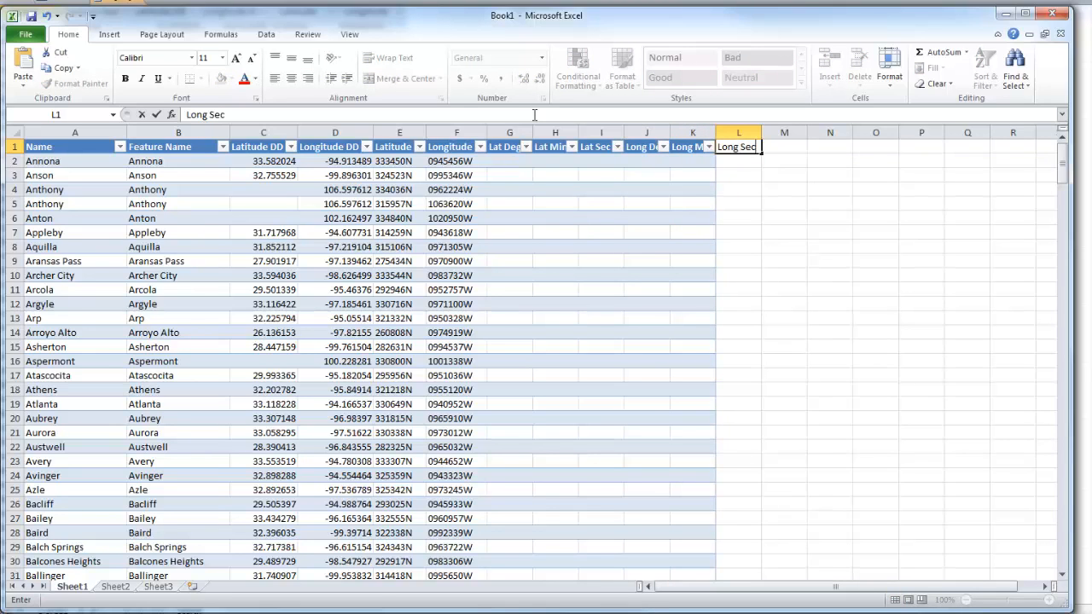
key(Tab)
Add decimal-degree columns headed "Lat DD" in cell M1 and "Long DD" in cell N1.
text(Lat)
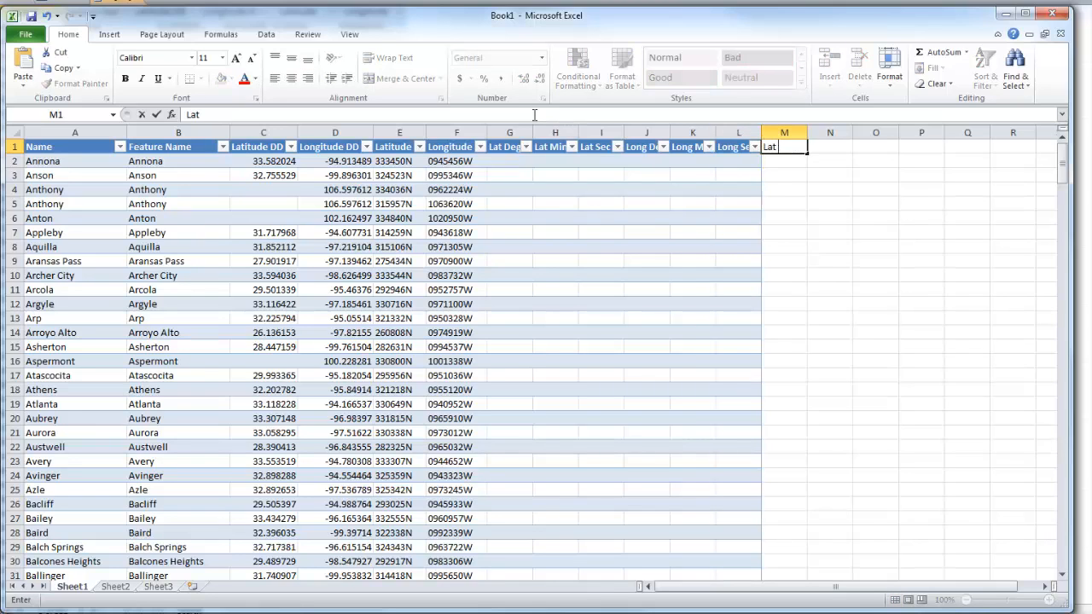
text( DD)
key(Tab)
text(Long)
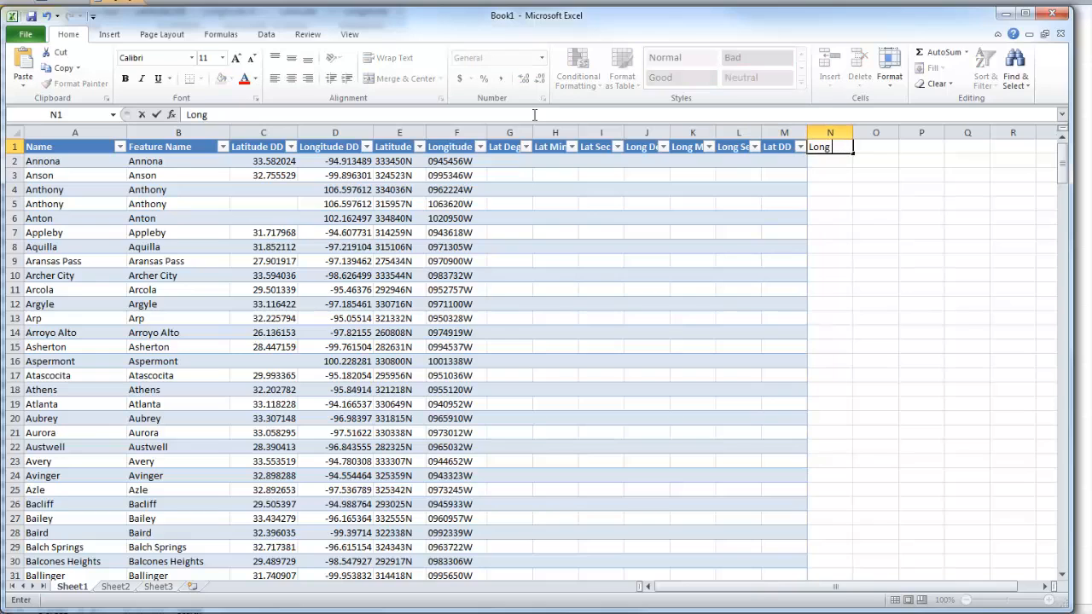
text( DD)
click(827, 164)
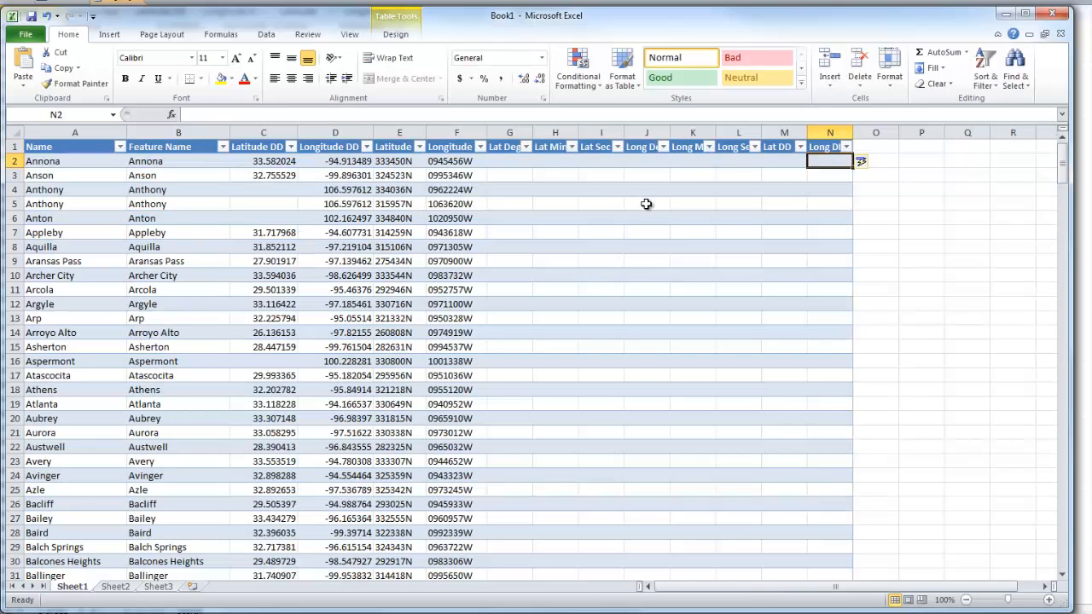
Fill the Lat Deg column by entering the formula =VALUE(MID(E2,1,2)) in cell G2.
click(508, 161)
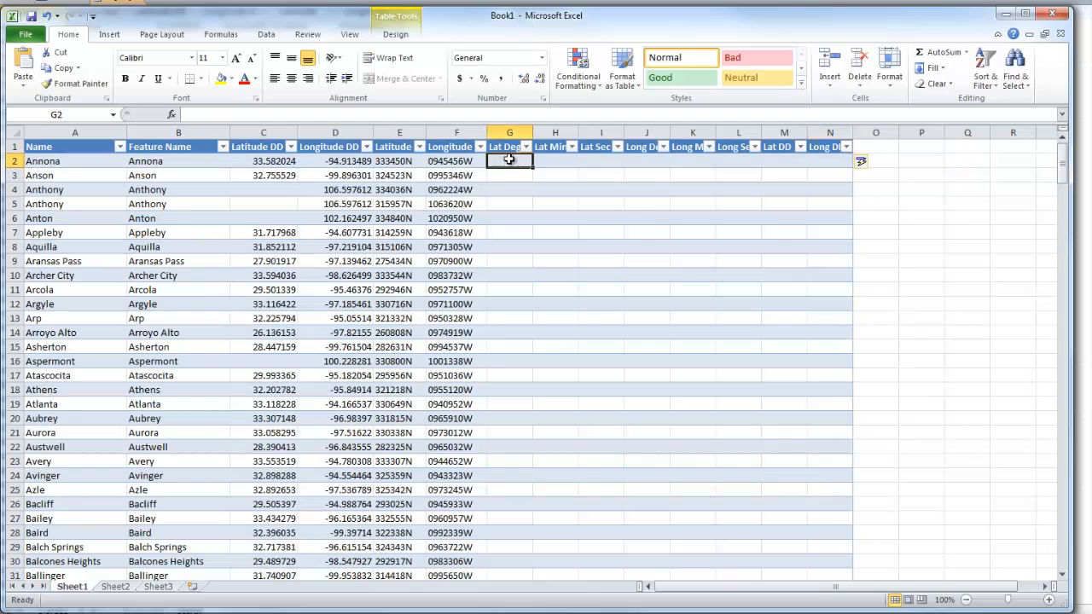
click(316, 115)
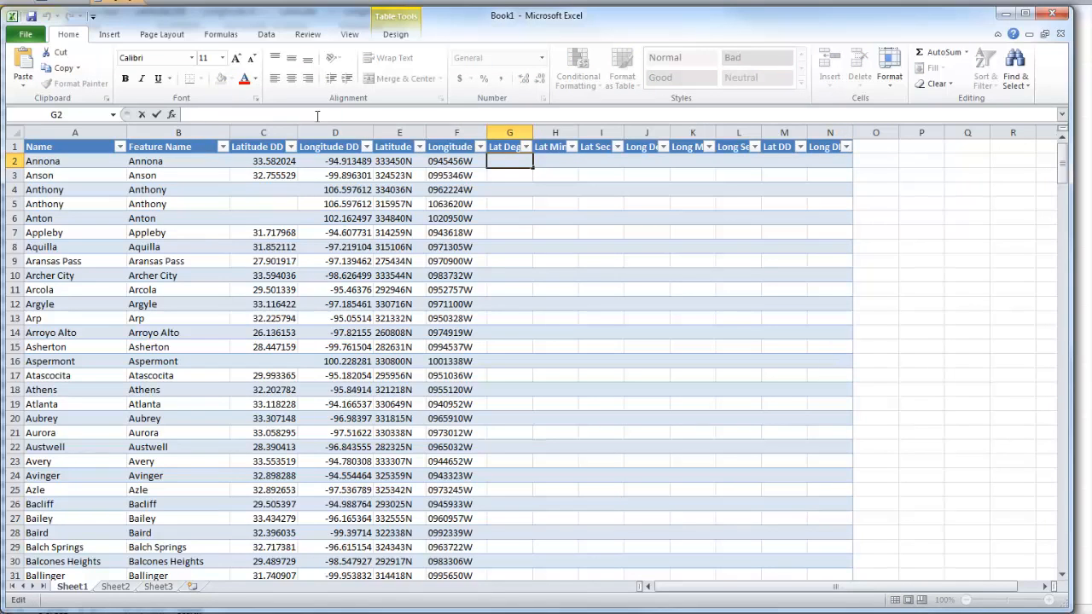
text(=va)
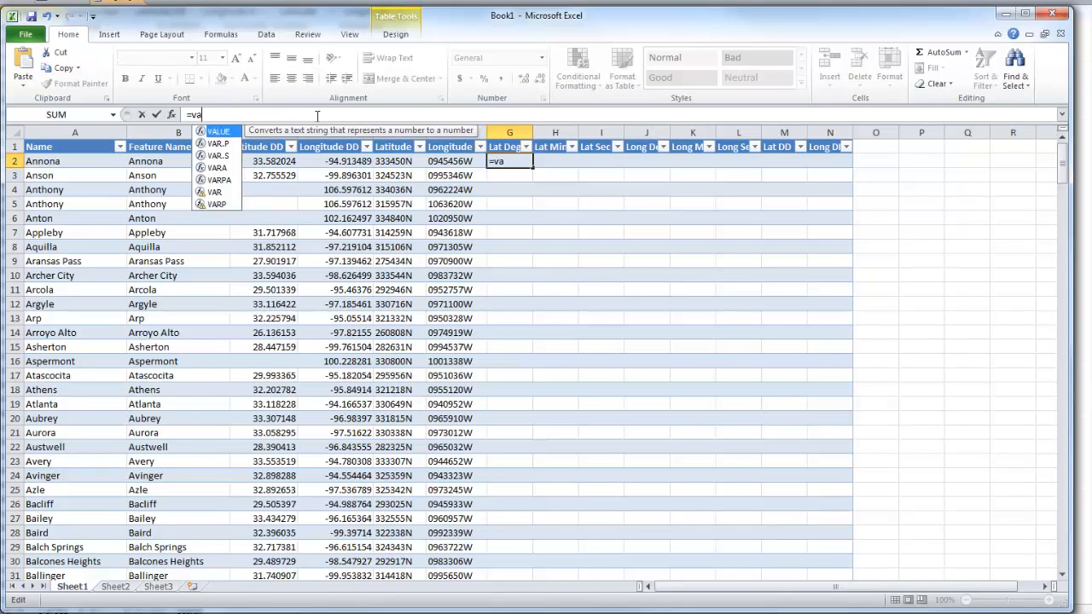
text(lue(MID)
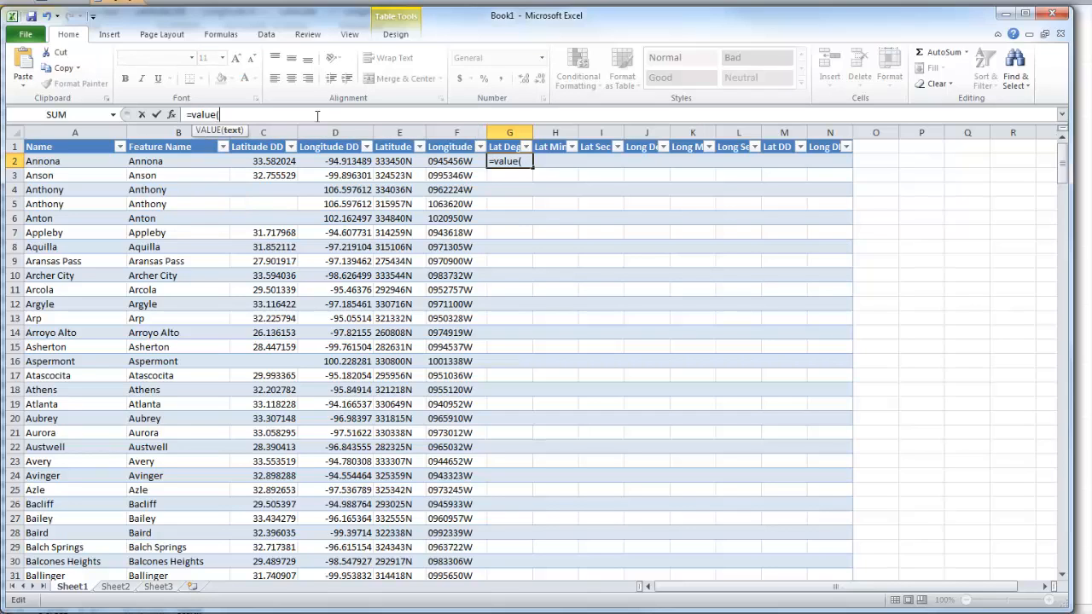
key(BackSpace)
key(BackSpace)
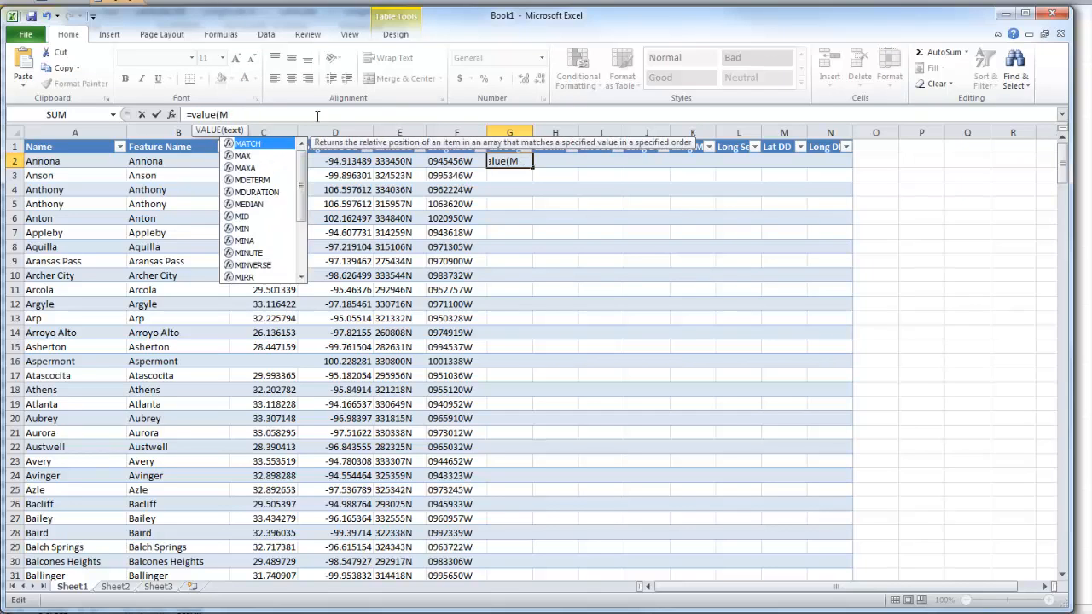
text(ID()
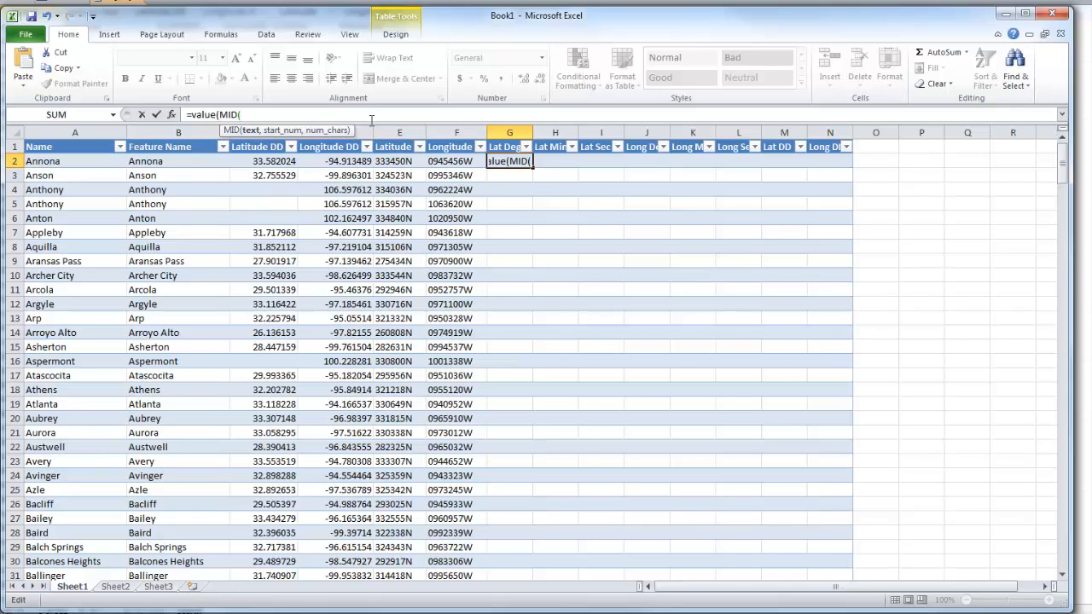
text(E2,)
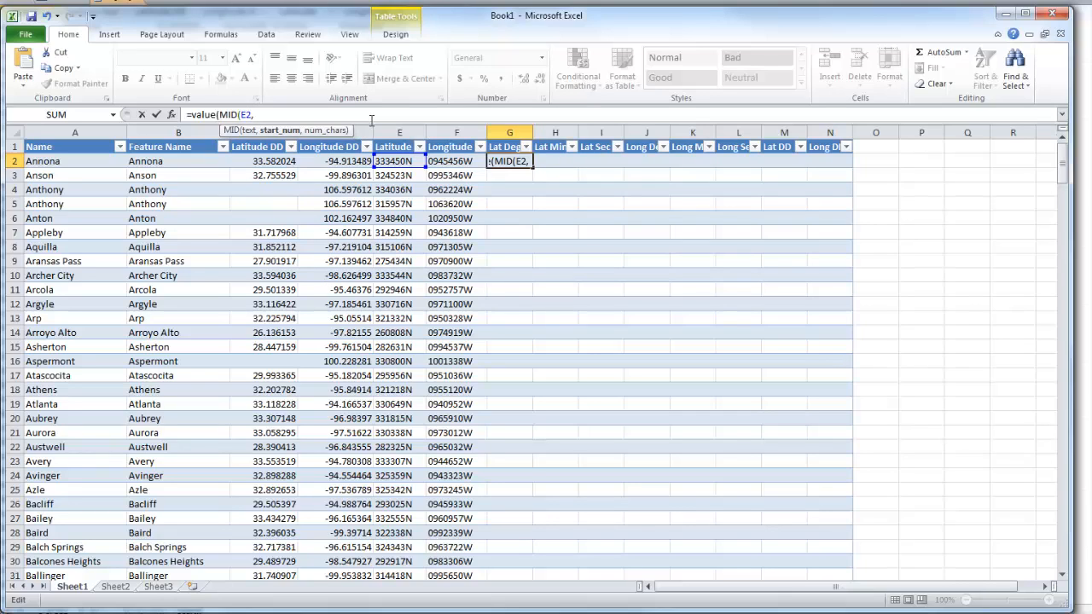
text(1,)
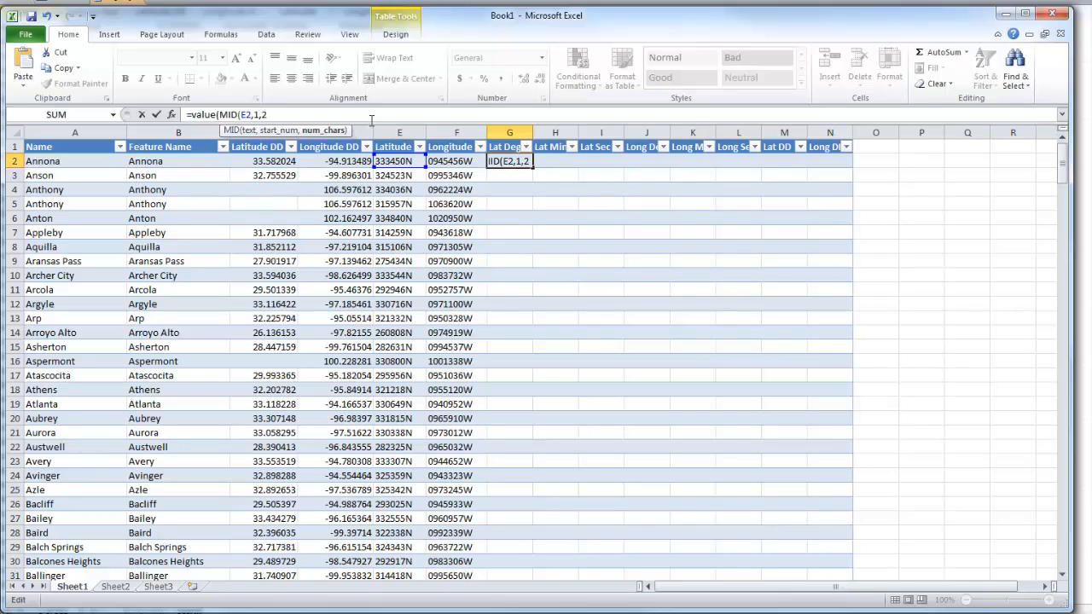
text(2)))
key(Return)
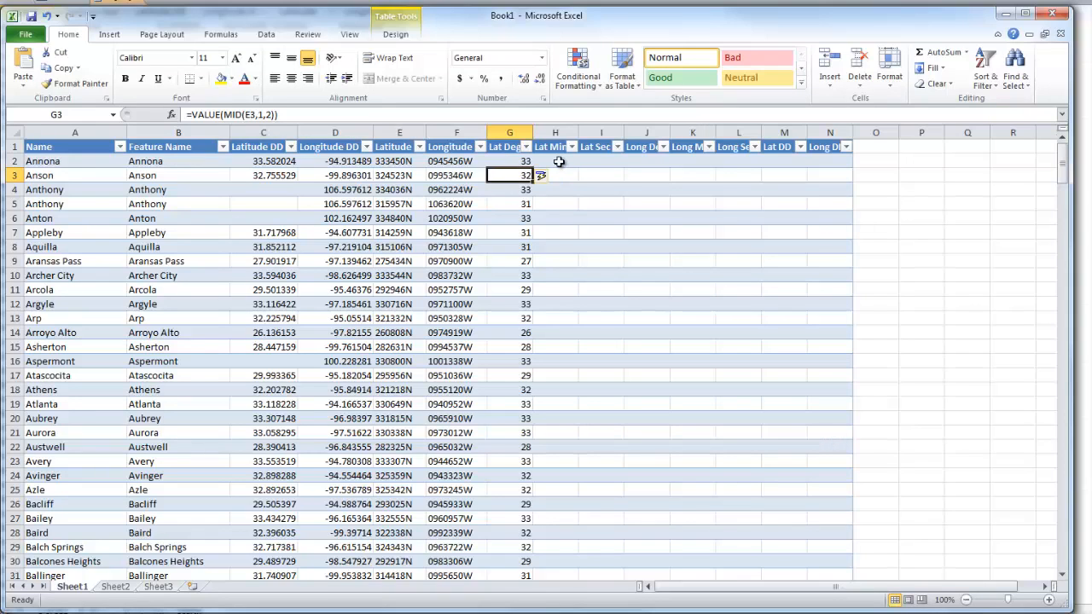
Fill the Lat Min column by entering the formula =VALUE(MID(E2,3,2)) in cell H2.
click(559, 161)
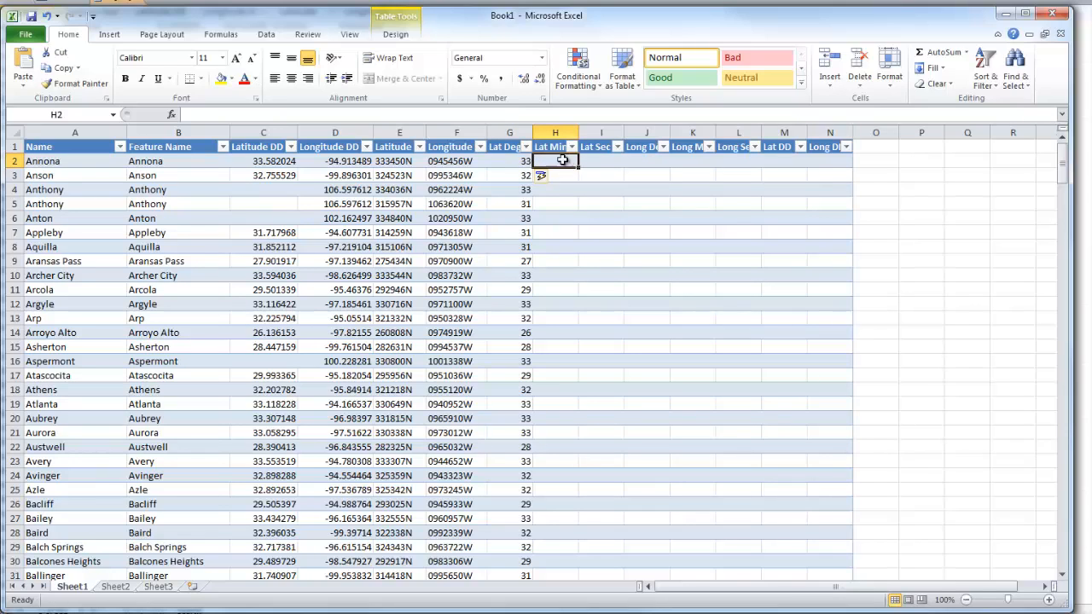
click(510, 117)
text(=)
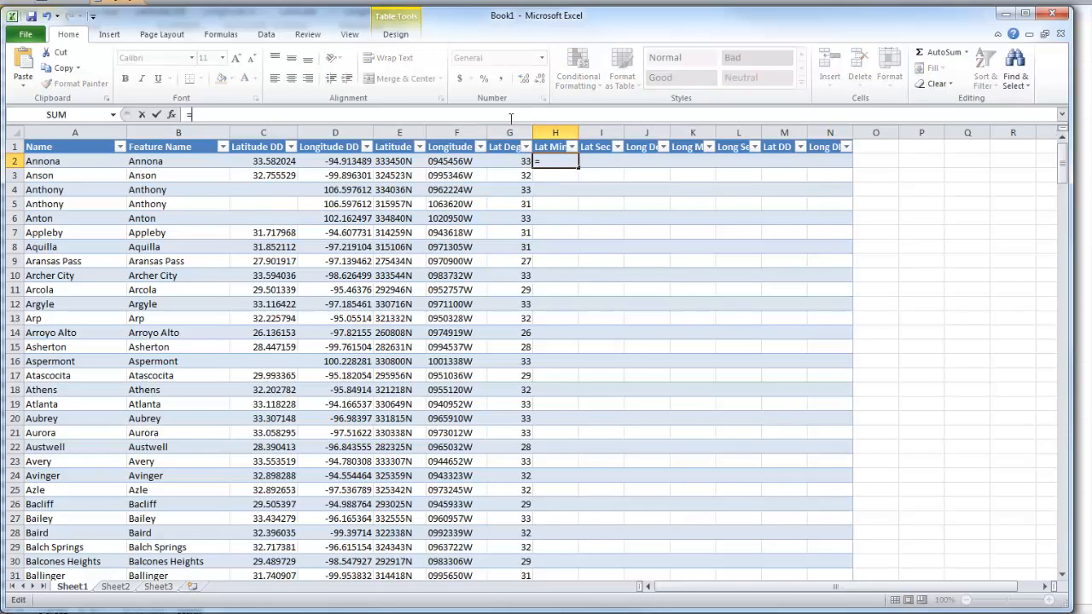
text(VAL)
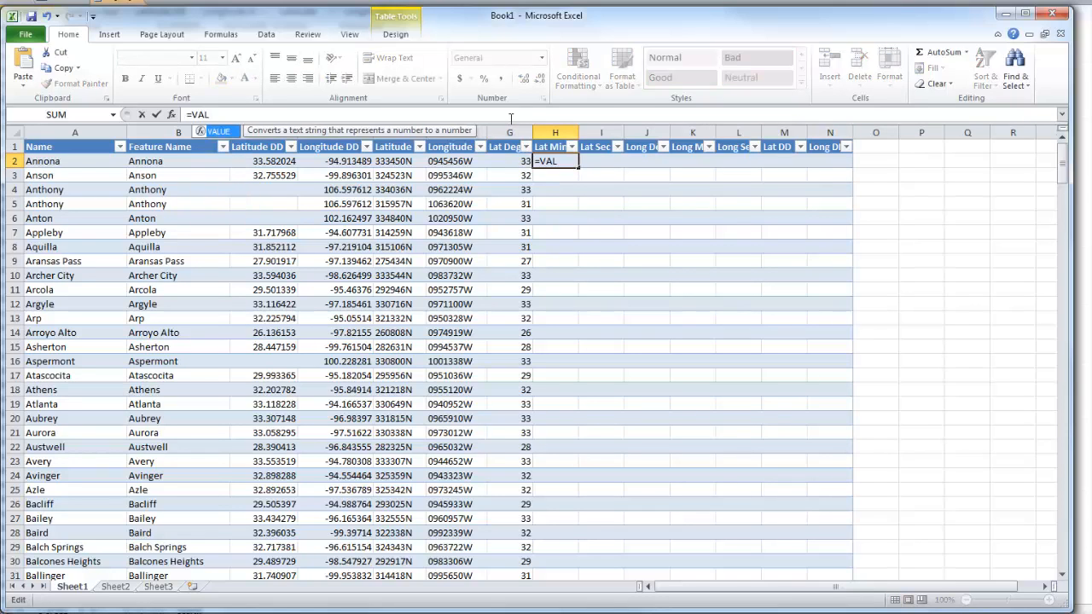
double_click(221, 131)
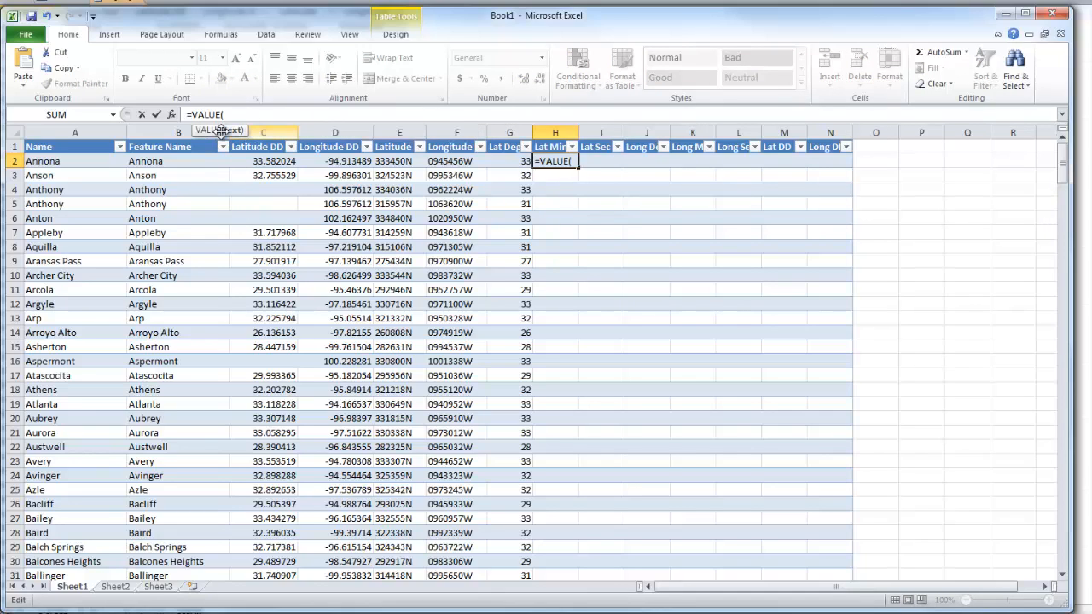
text(MID)
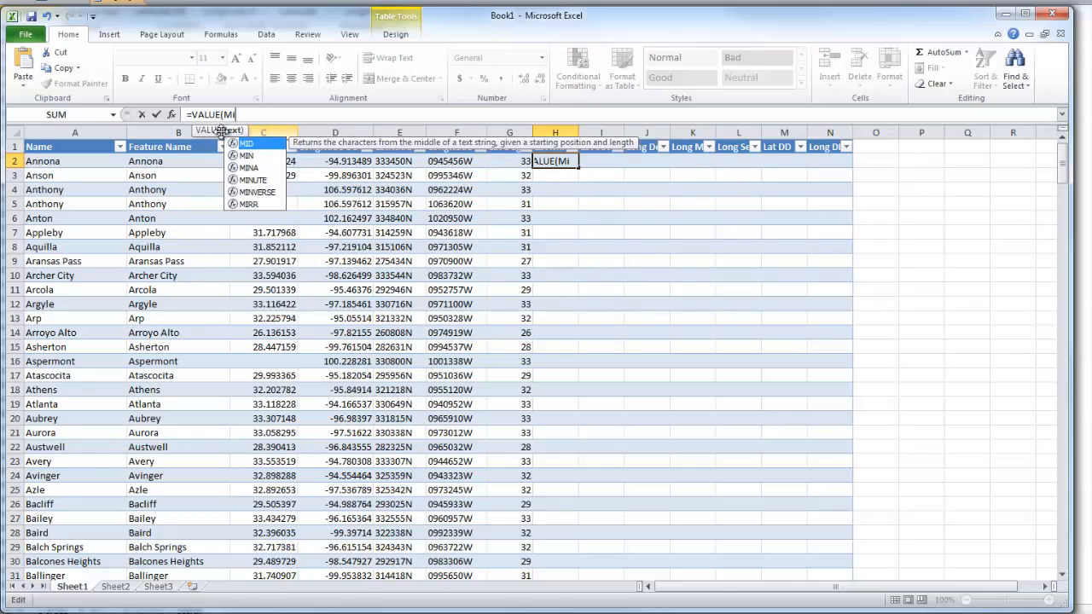
text(()
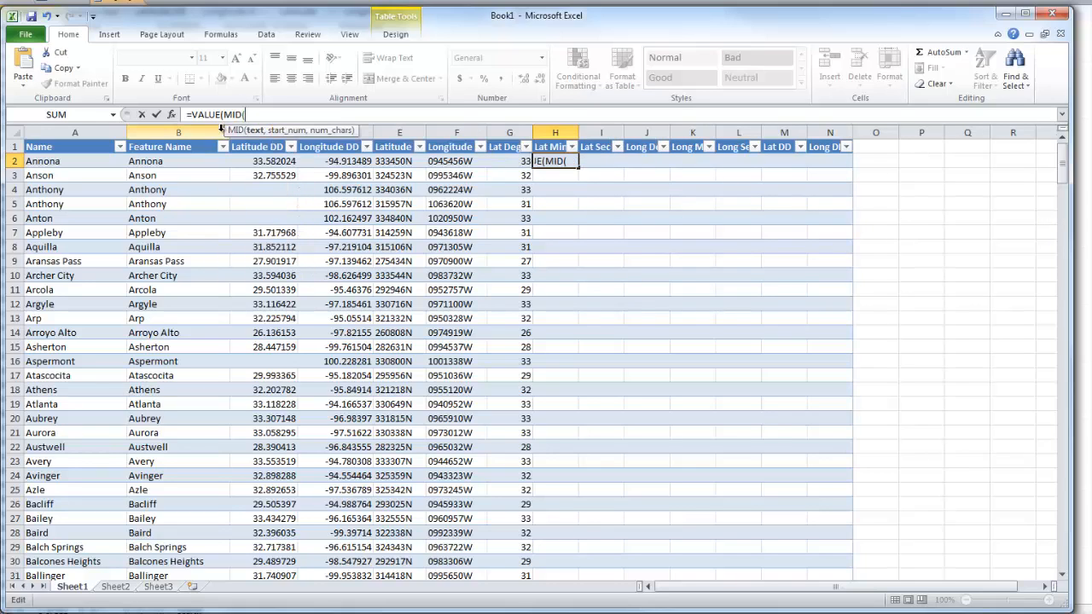
text(E)
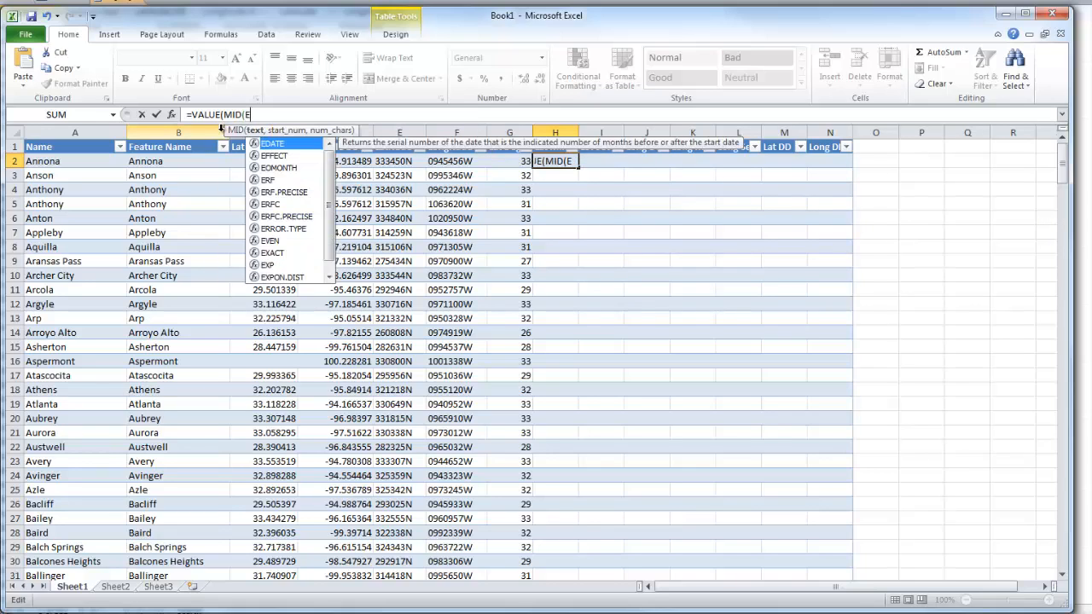
text(2,)
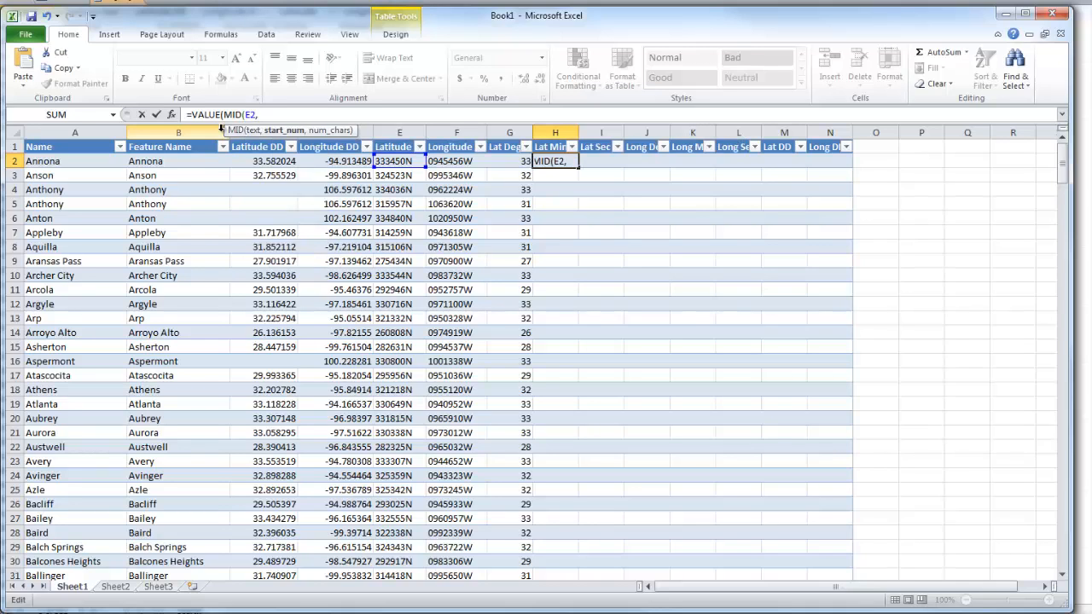
text(3,2)
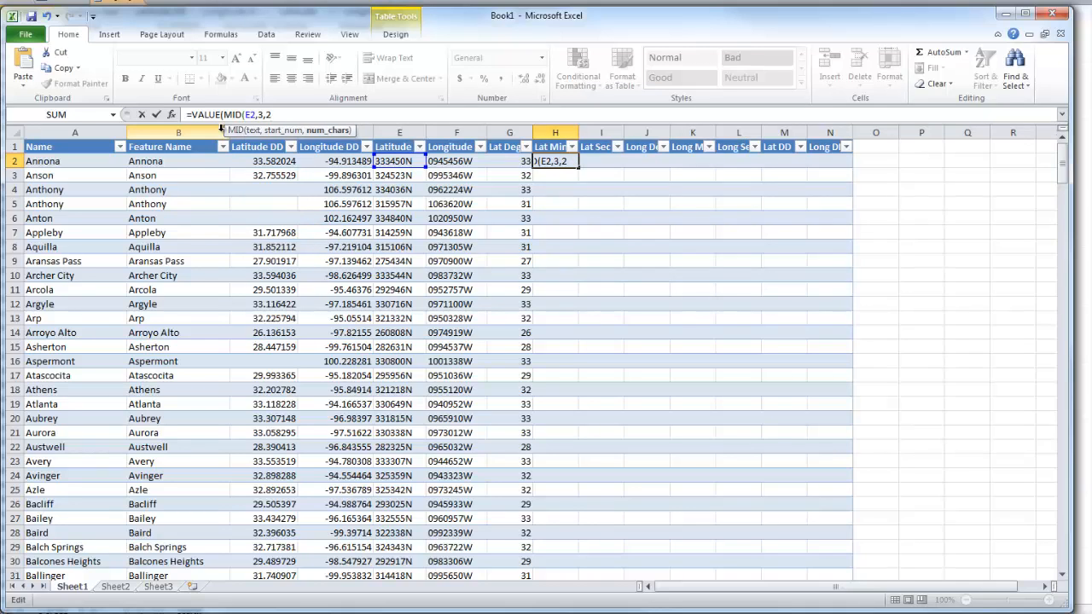
text())
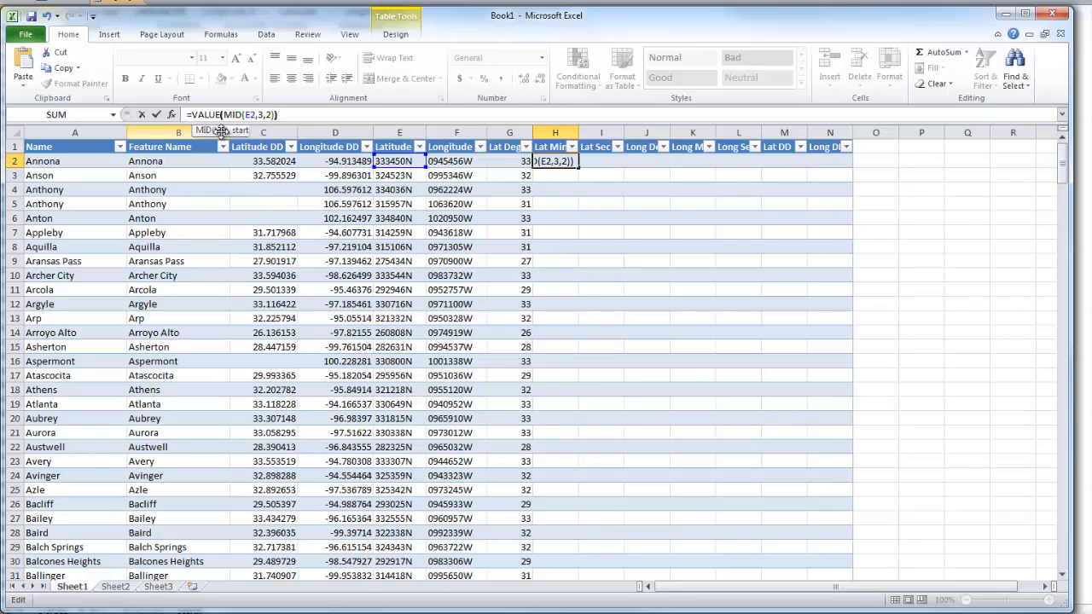
key(Return)
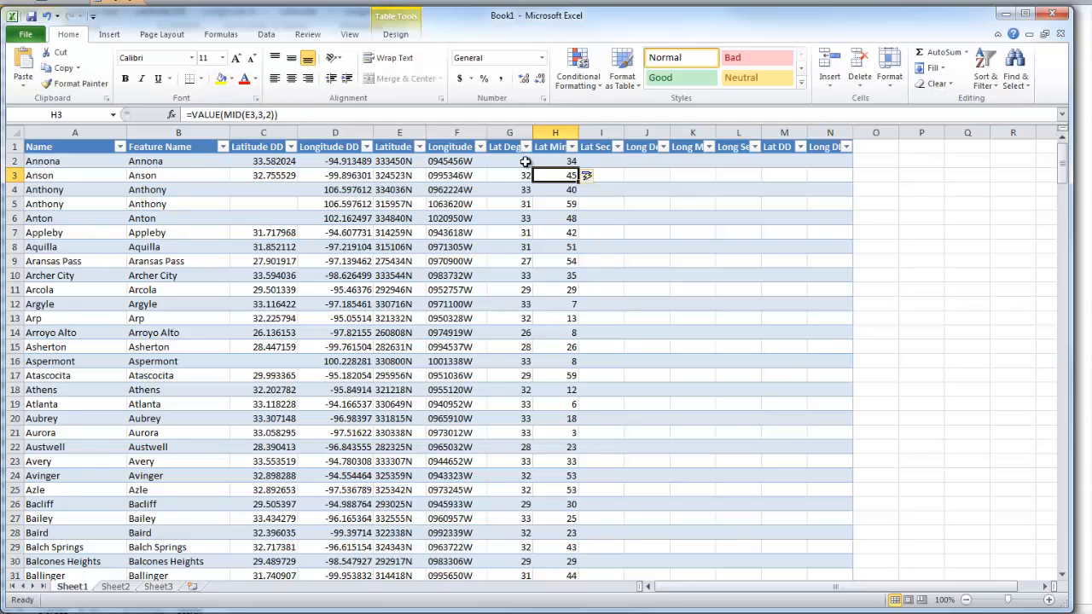
Fill the Lat Sec column by entering the formula =VALUE(MID(E2,5,2)) in cell I2.
click(589, 162)
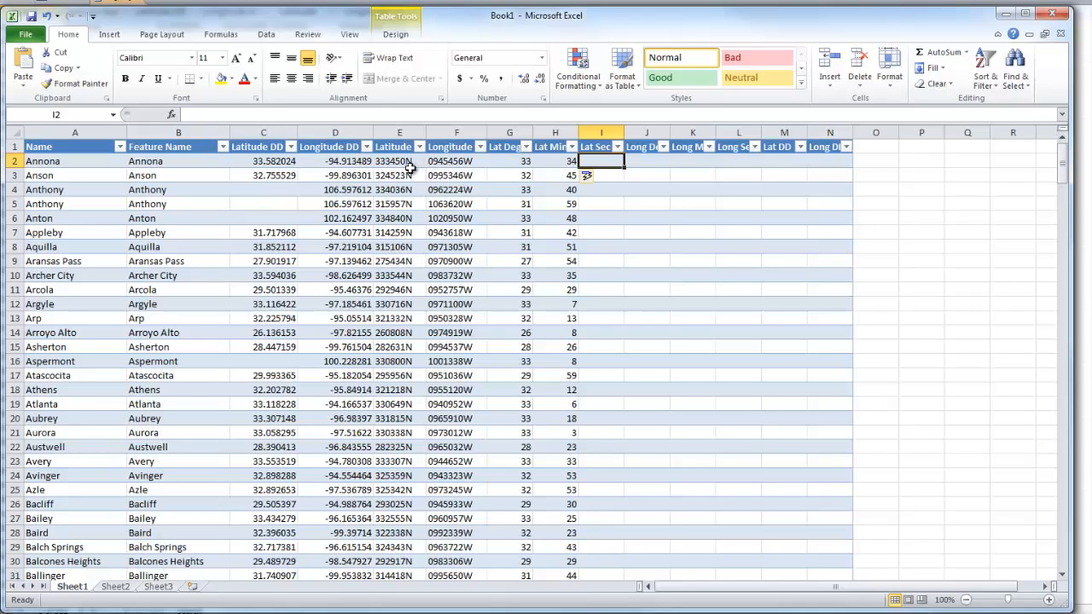
click(469, 113)
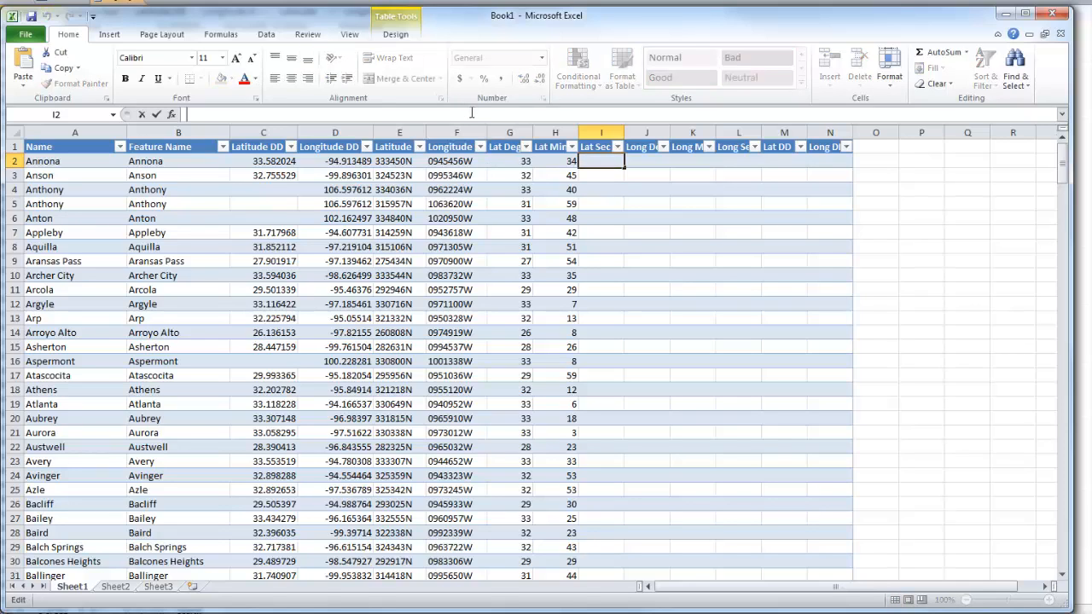
text(=VALUE)
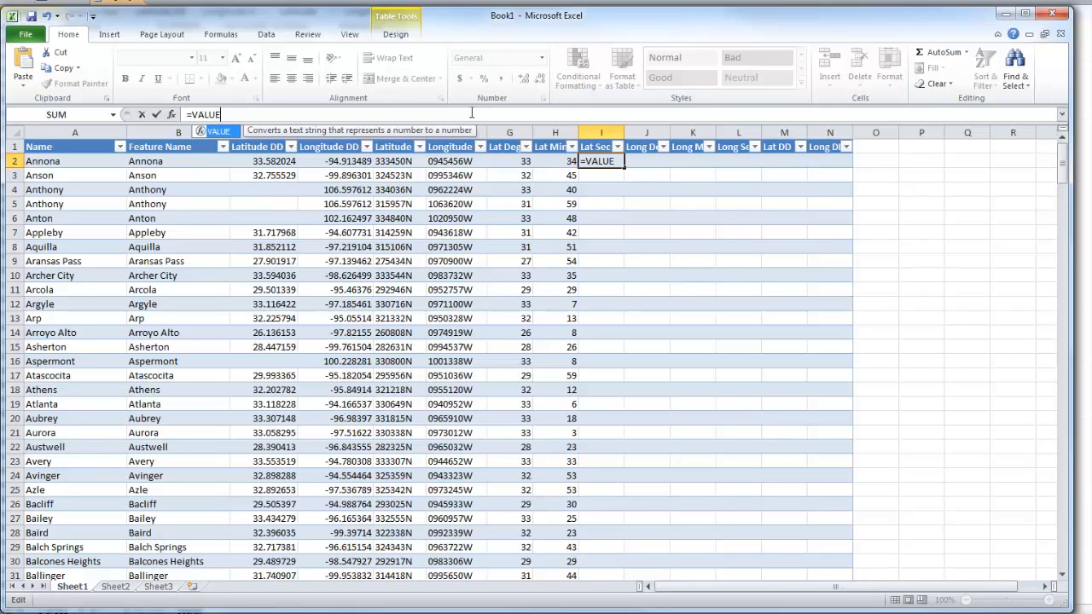
text((MID)
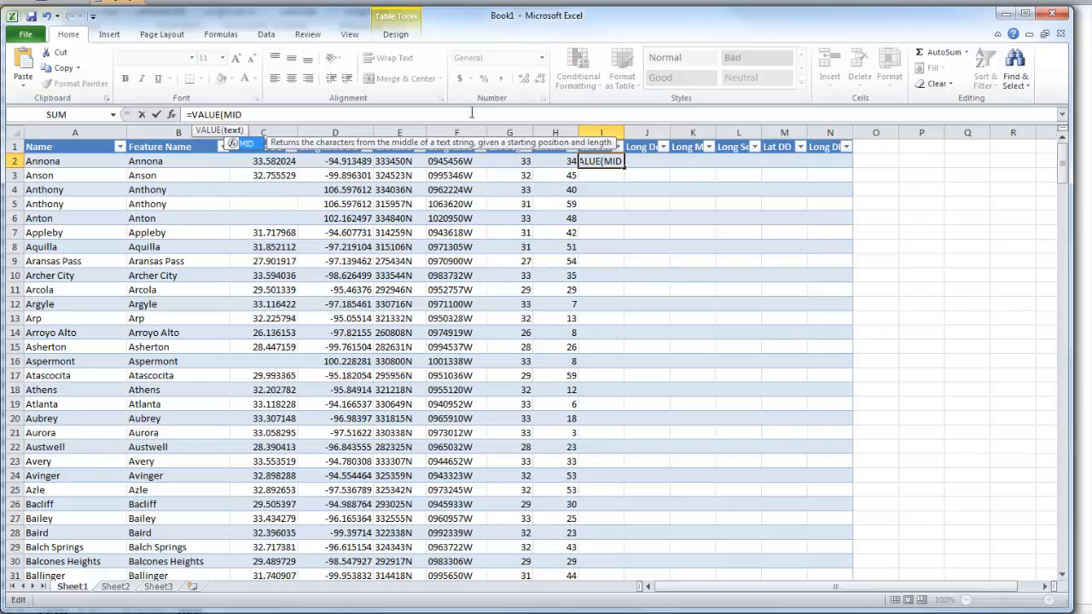
text(()
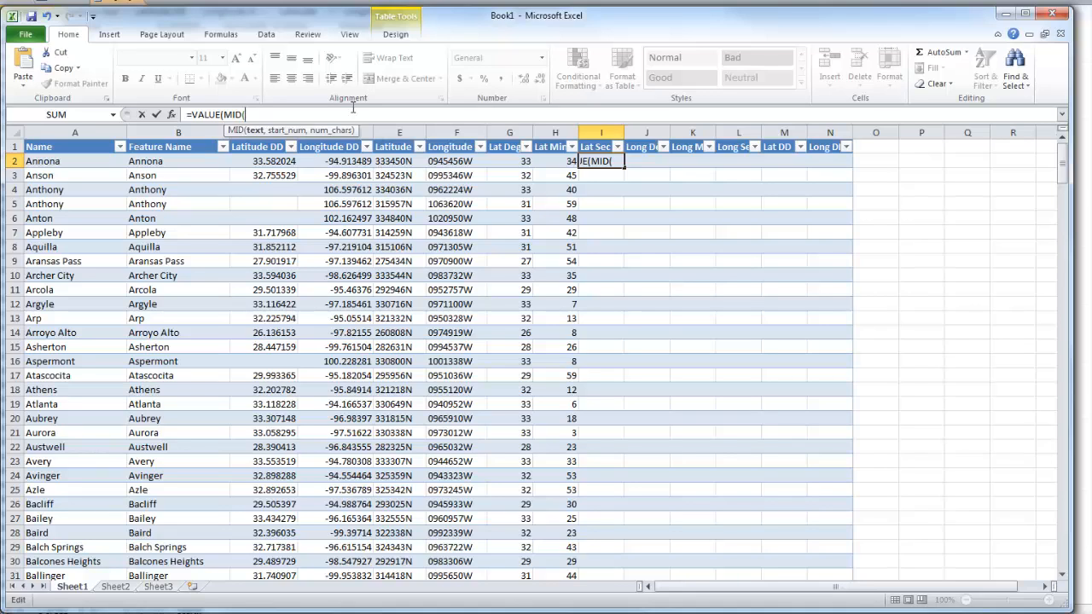
text(E2,)
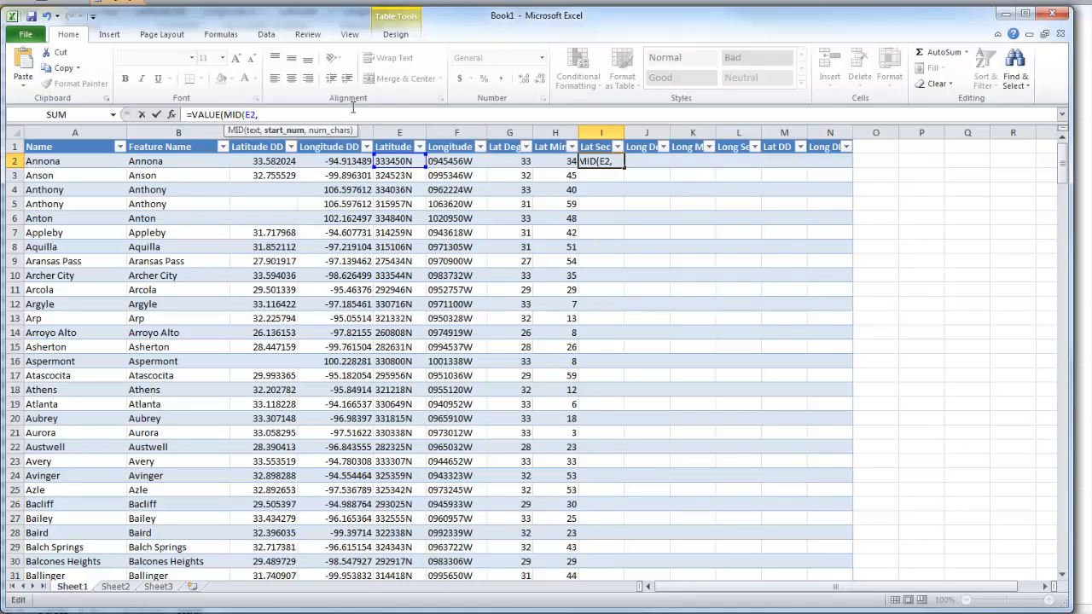
text(5,2)
text()))
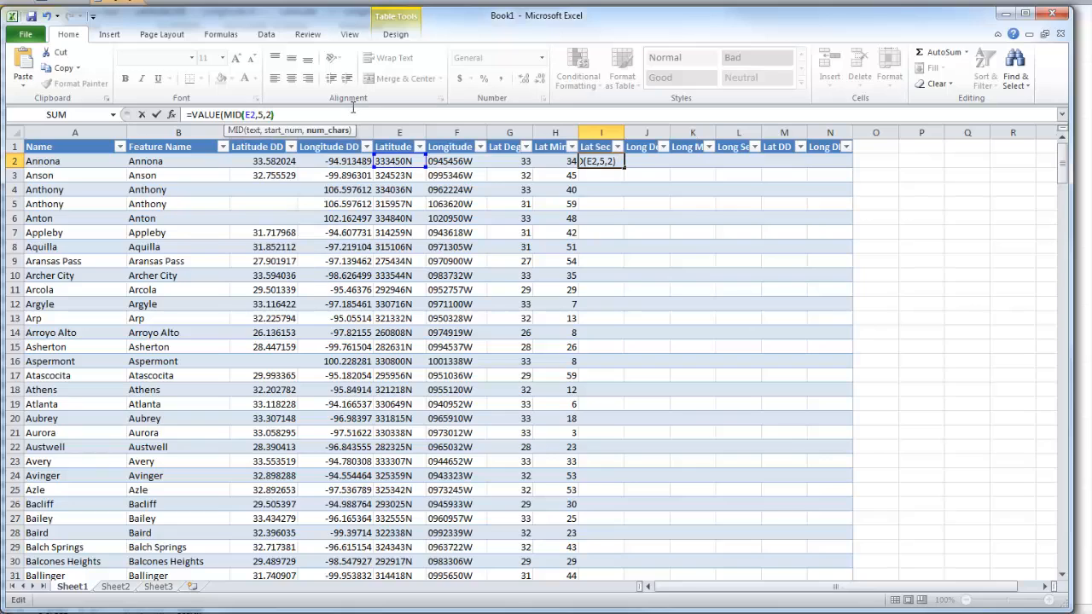
key(Return)
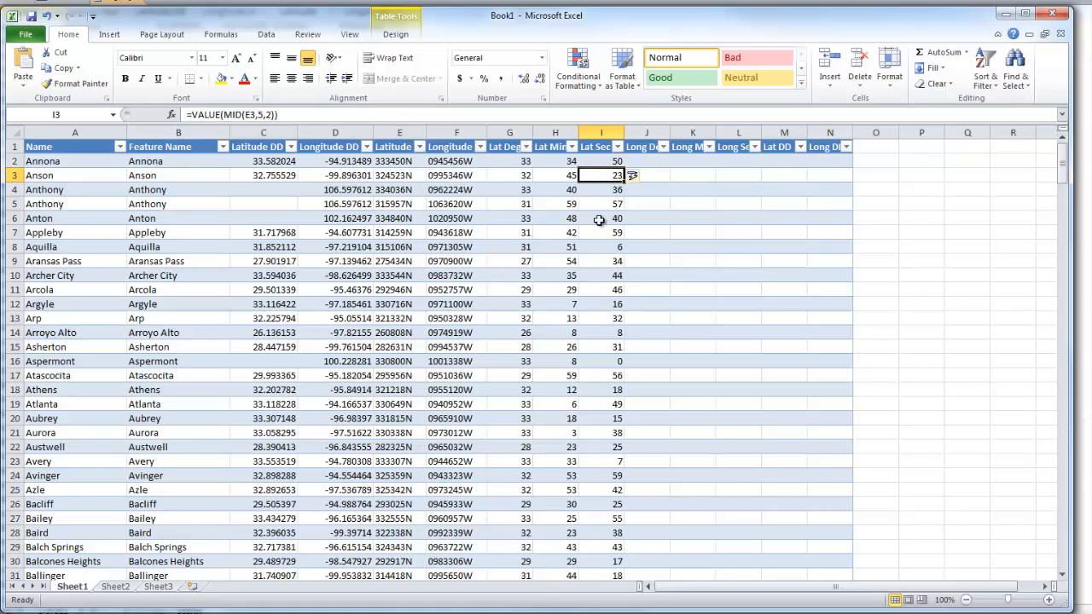
Fill the Long Deg column by entering the formula =VALUE(MID(F2,1,3)) in cell J2.
click(644, 162)
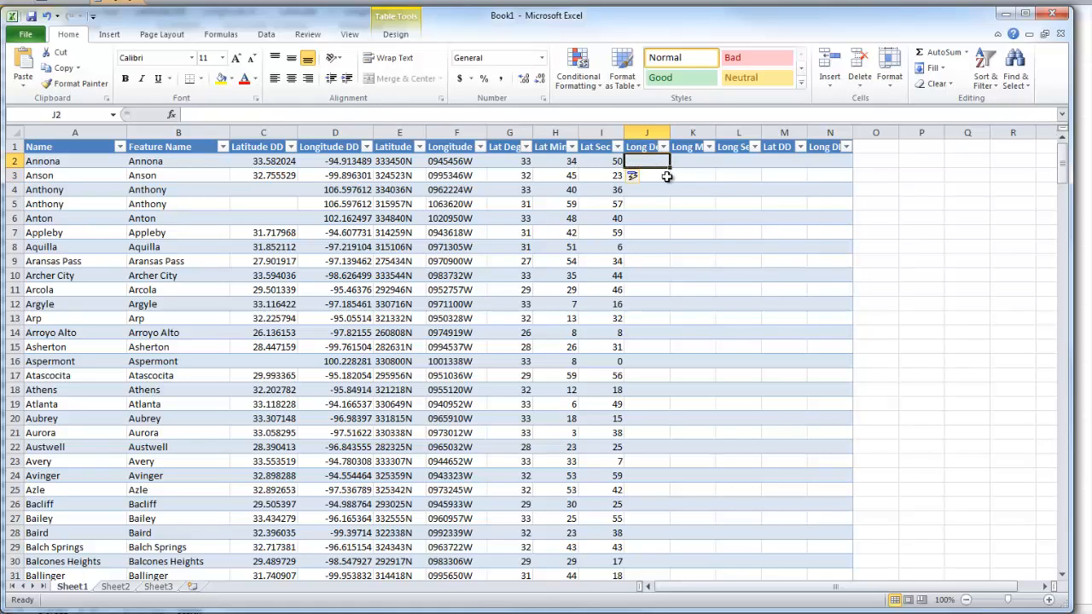
click(597, 114)
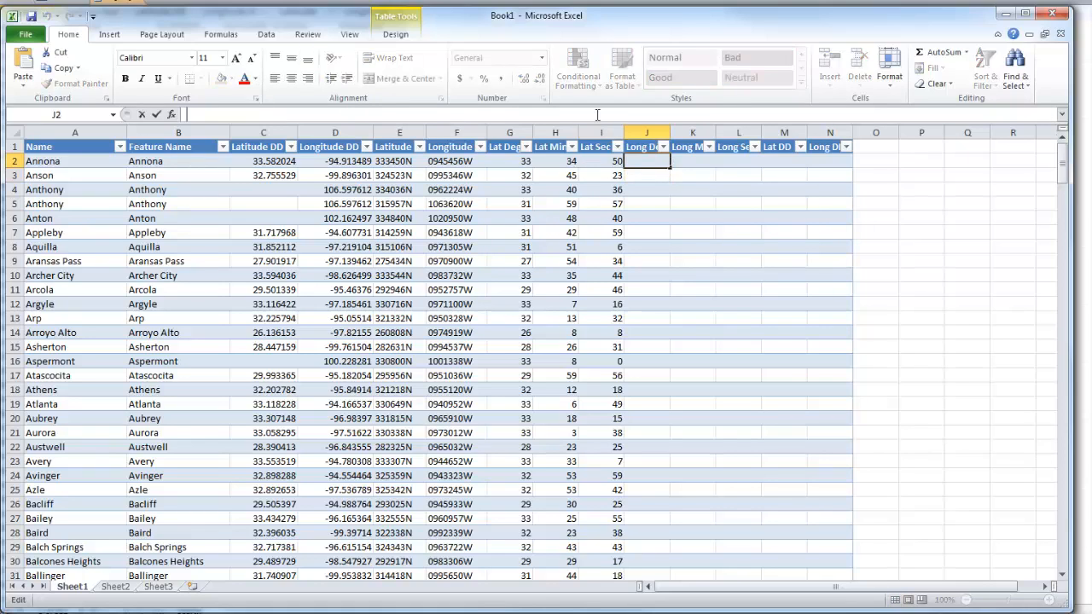
text(=VALUE)
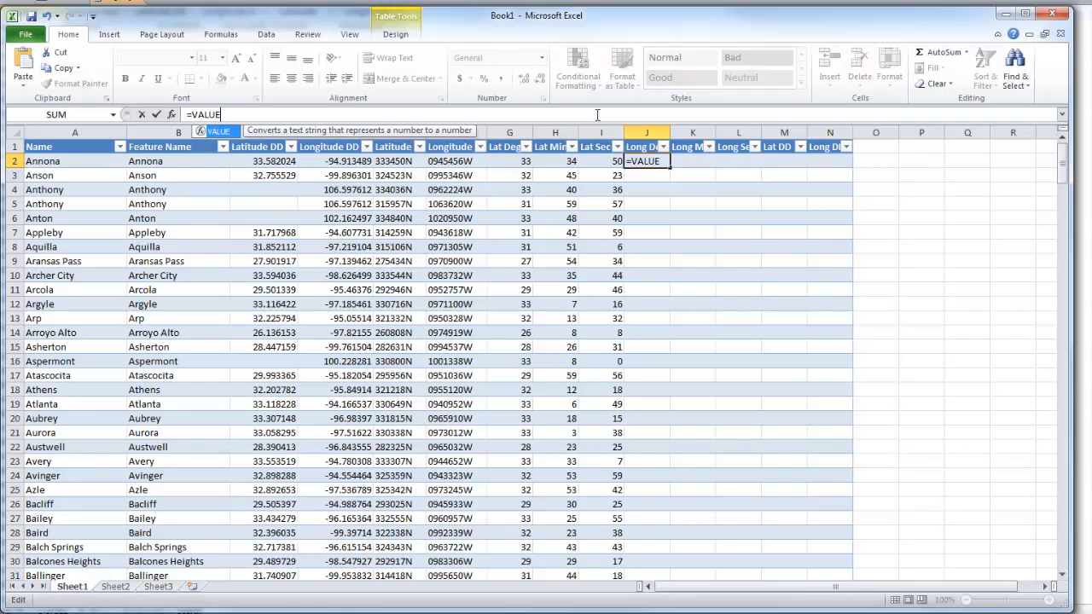
text(()
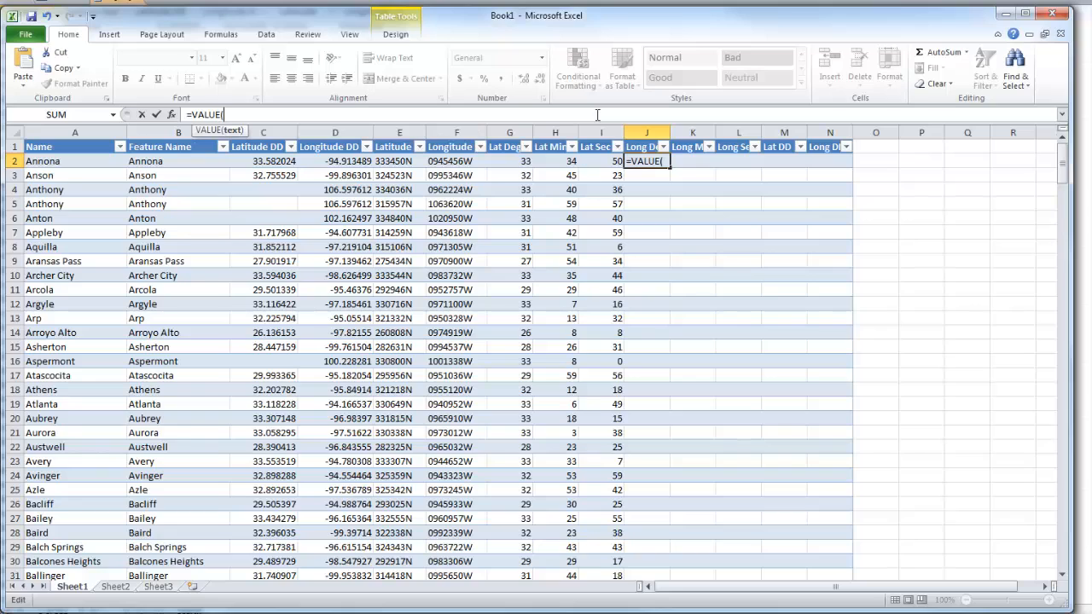
text(MID()
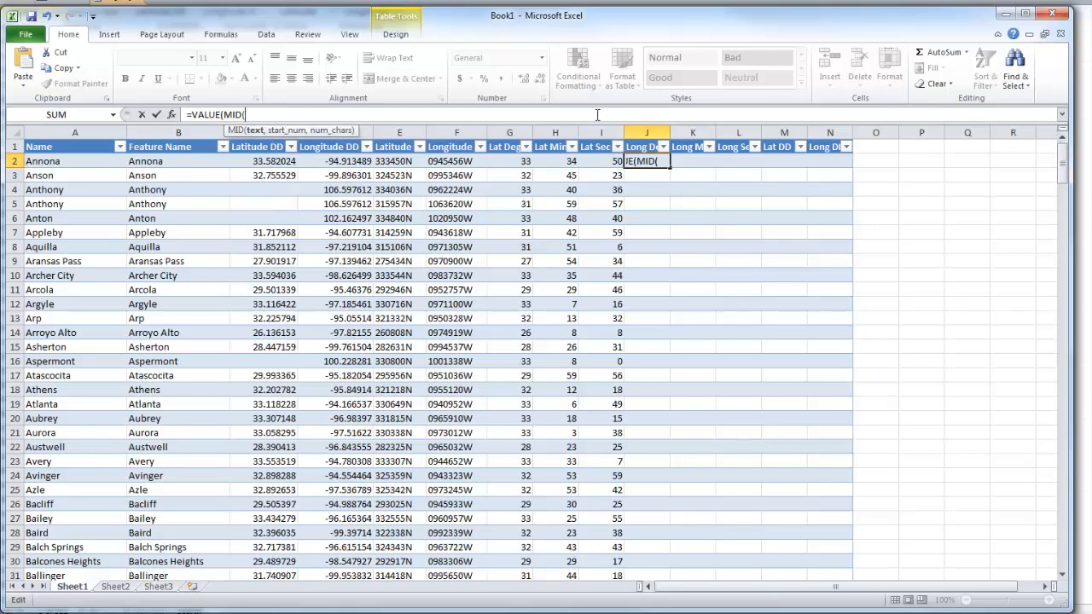
text(F2)
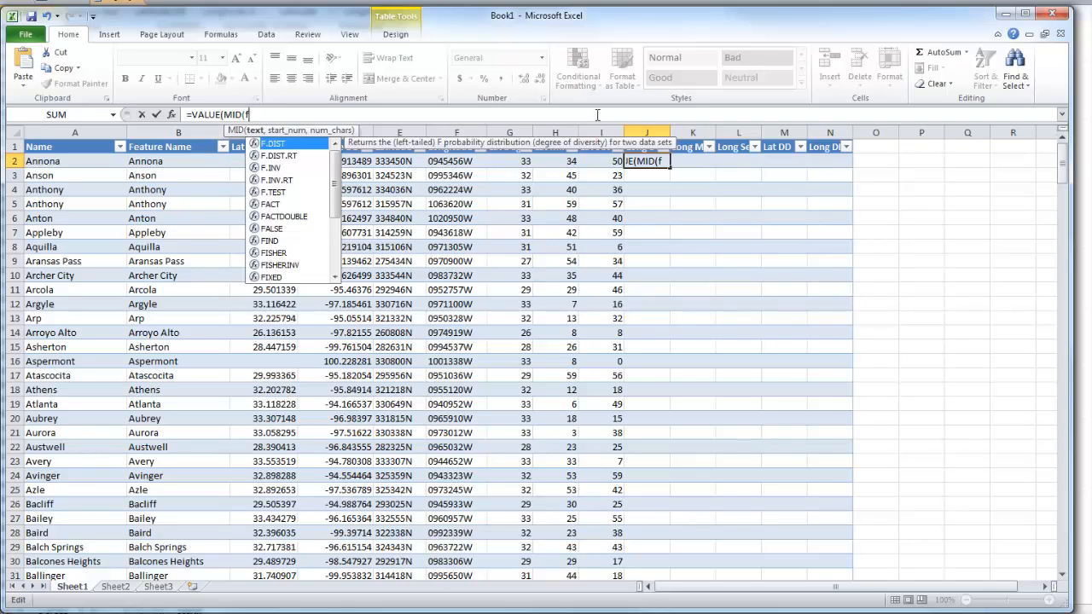
text(,)
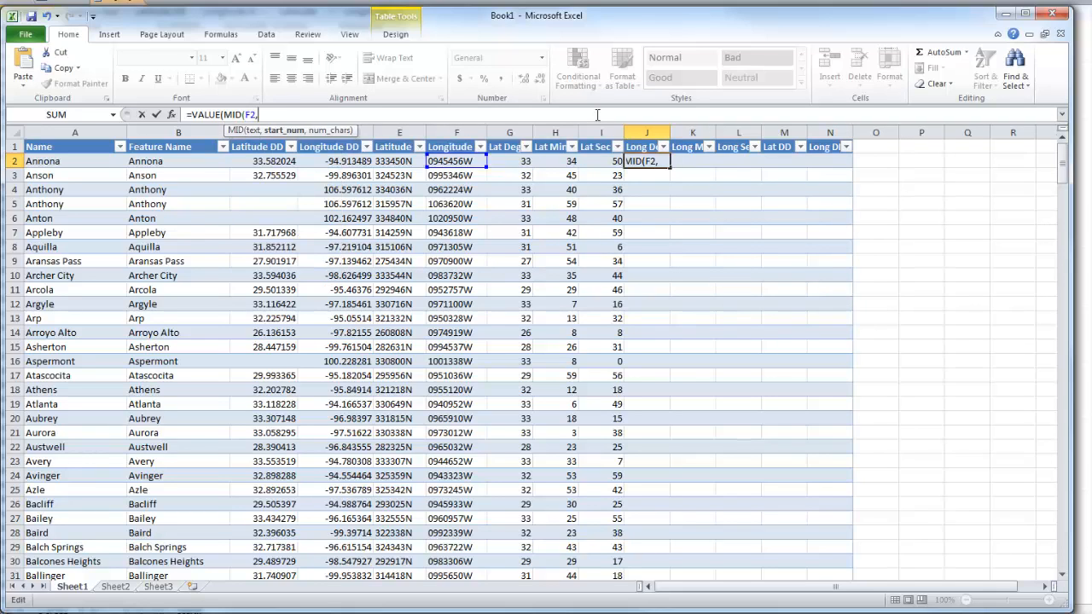
text(1,)
text(3)
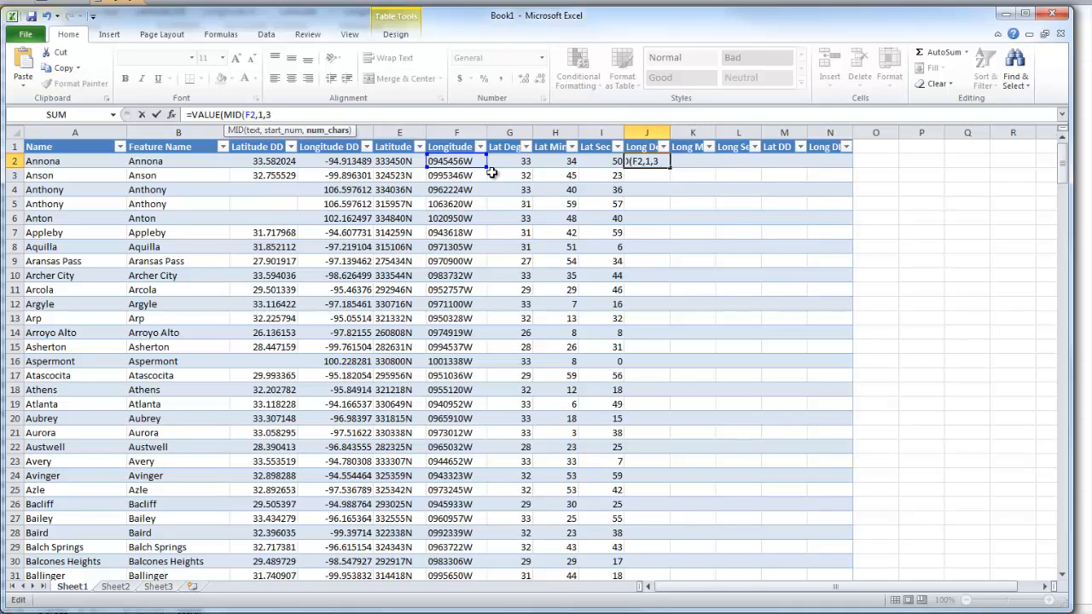
text()))
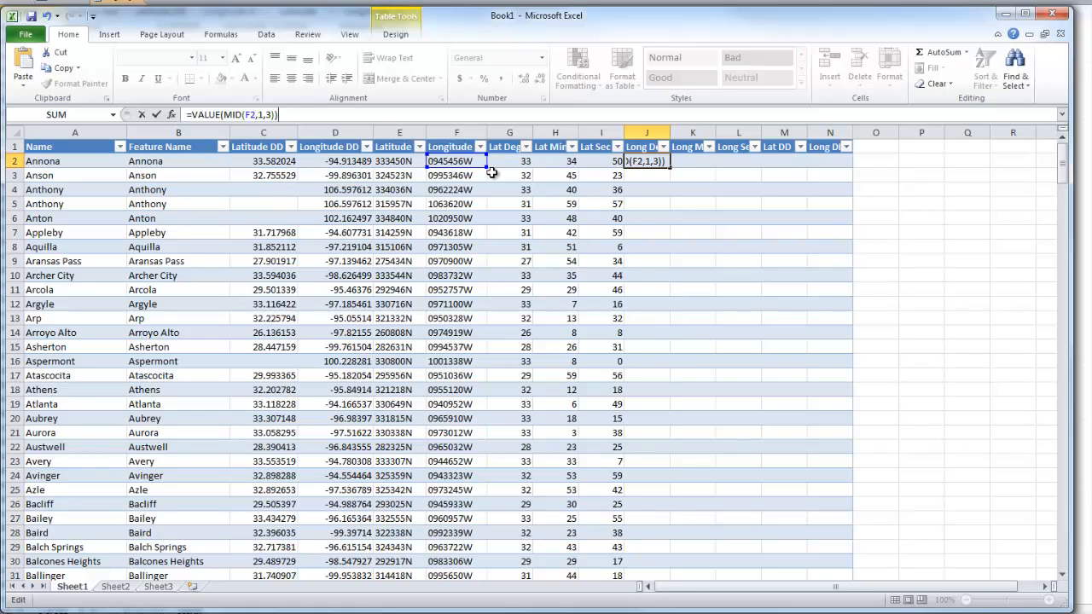
key(Return)
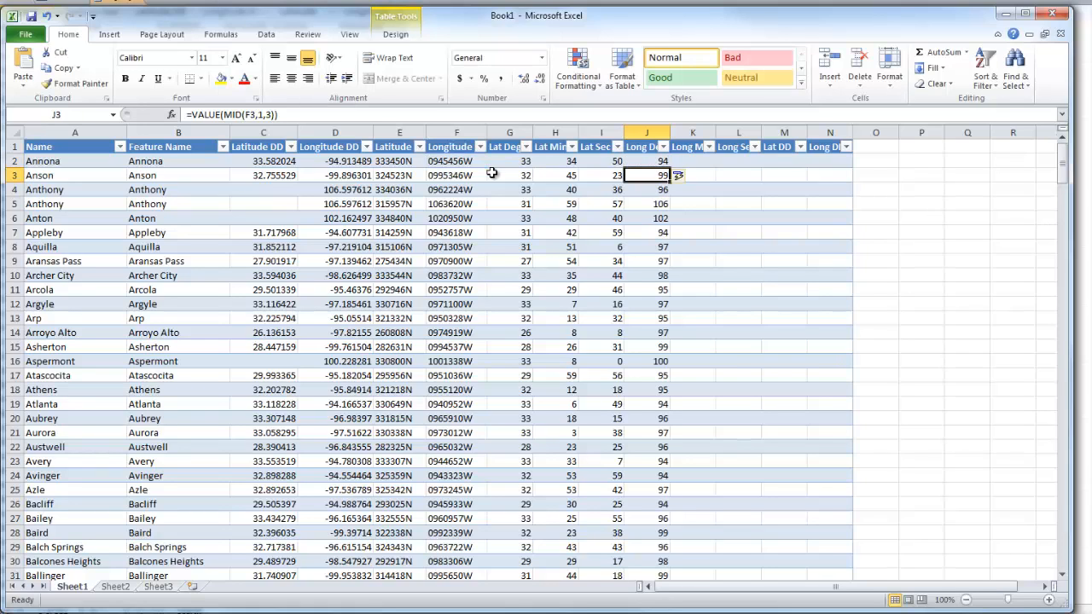
Fill the Long Min column by entering the formula =VALUE(MID(F2,4,2)) in cell K2.
click(699, 163)
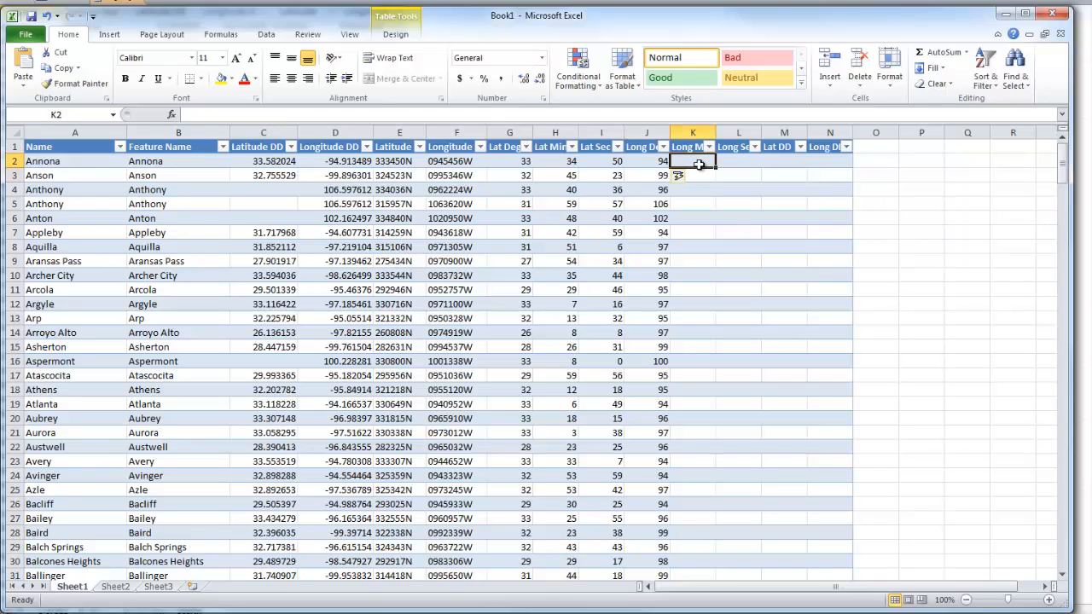
click(455, 116)
text(=)
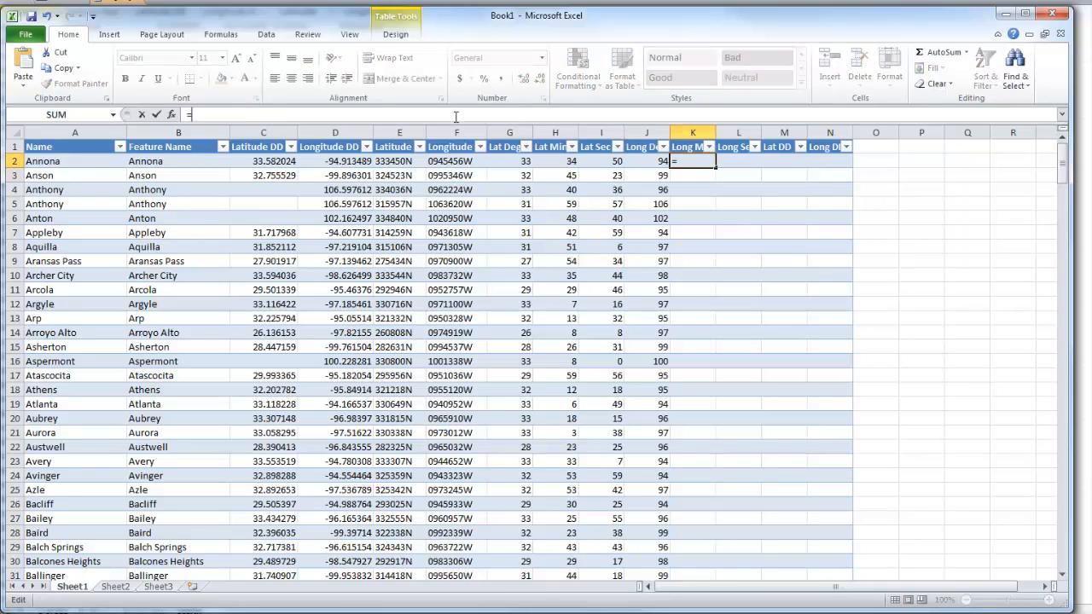
text(VALUE(MID()
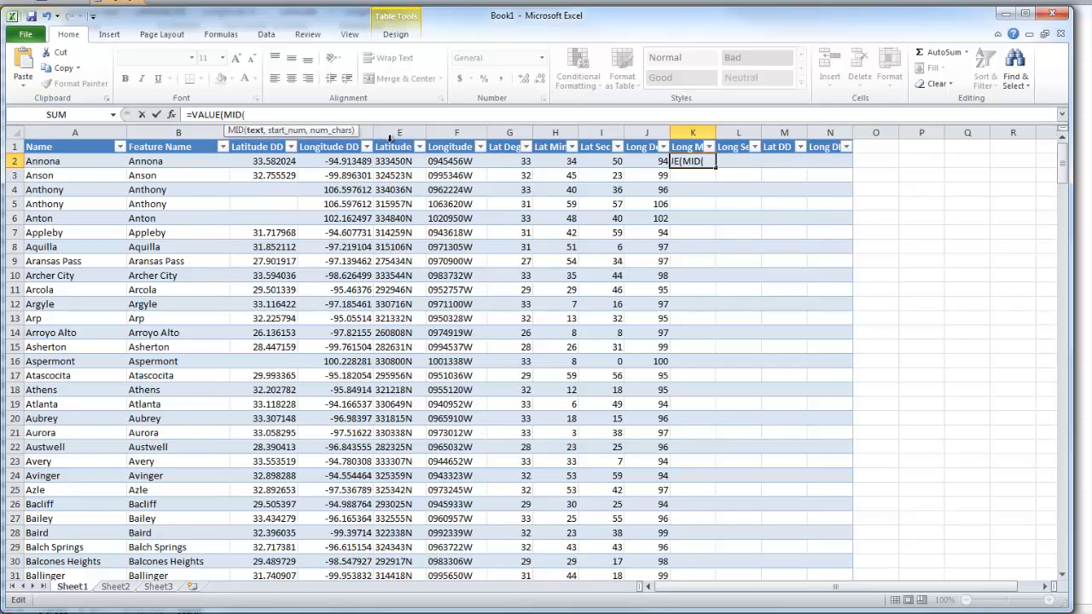
text(F2,)
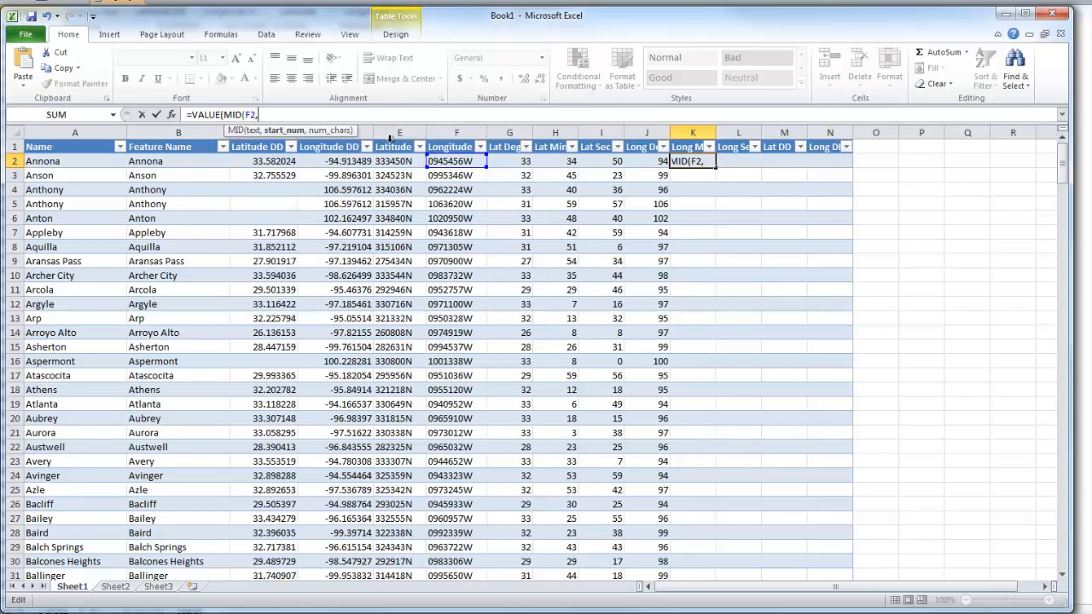
text(4,2)))
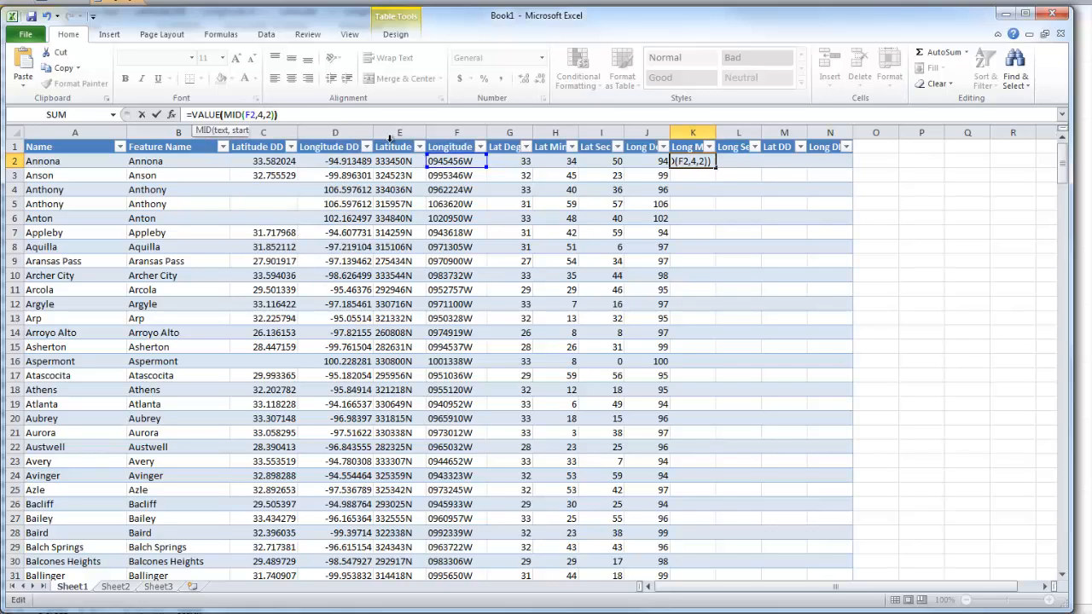
key(Return)
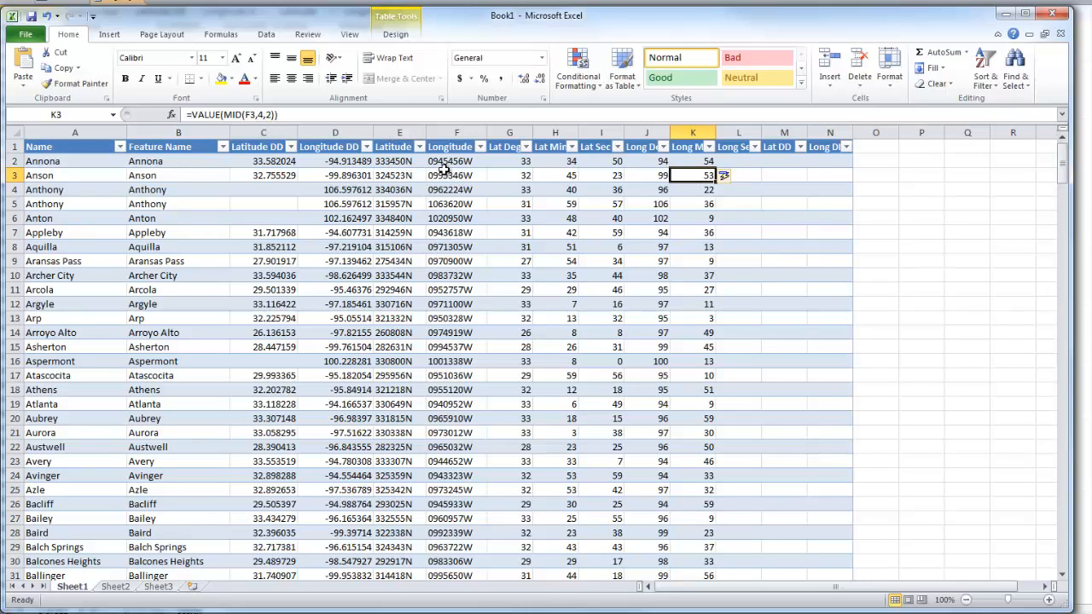
Fill the Long Sec column by entering the formula =VALUE(MID(F2,6,2)) in cell L2.
click(726, 163)
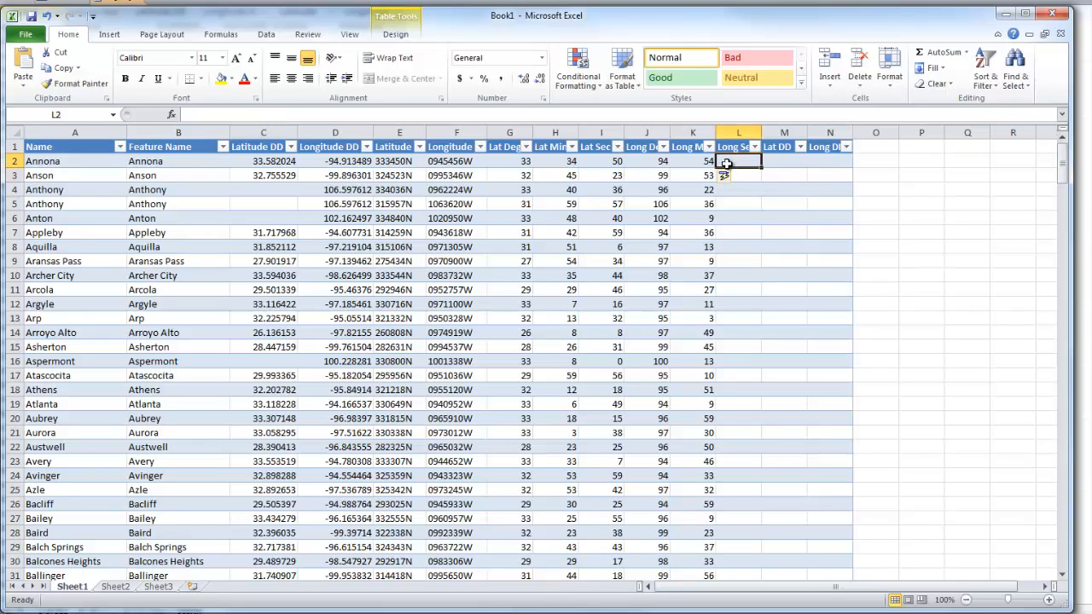
click(537, 114)
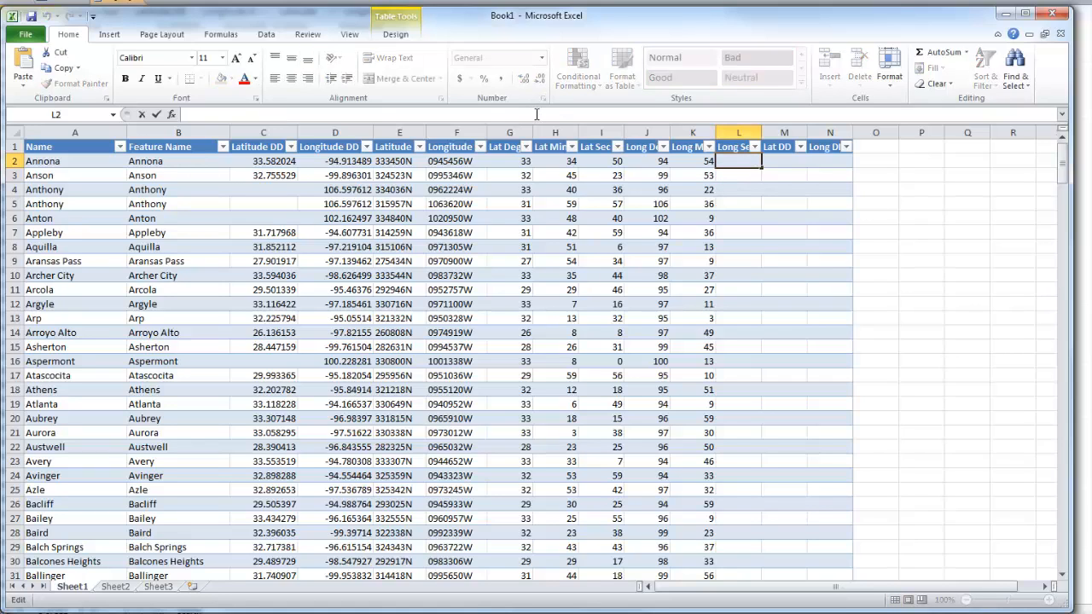
text(=VALUE)
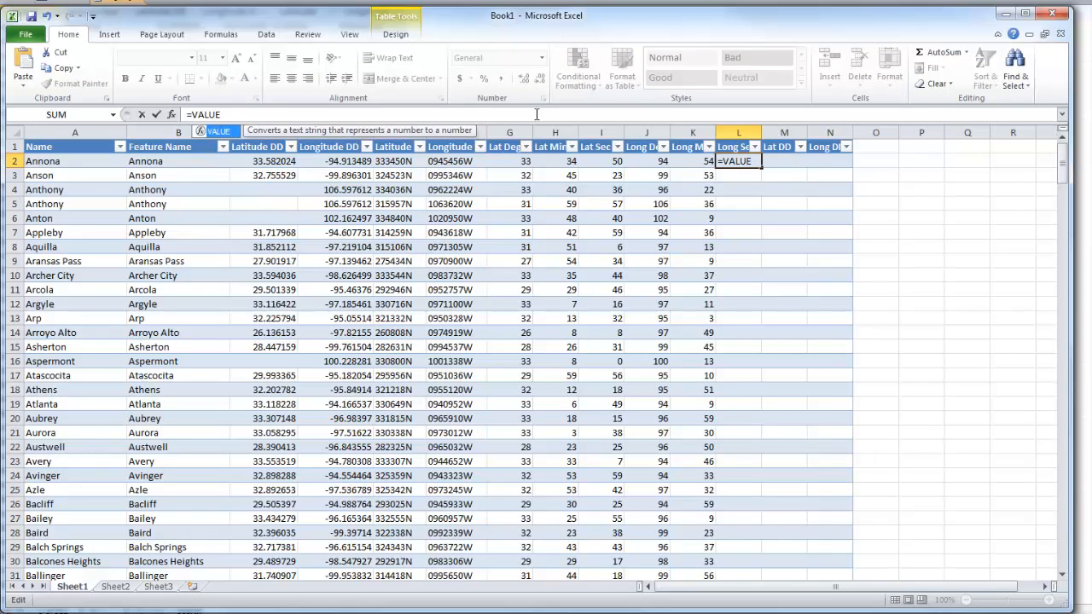
text((MID)
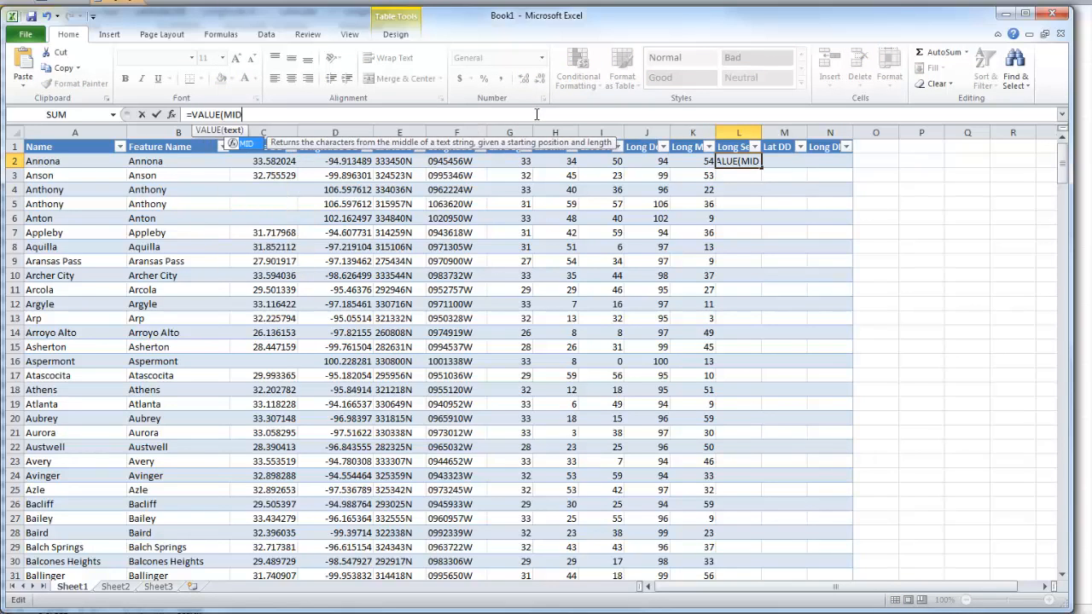
text(()
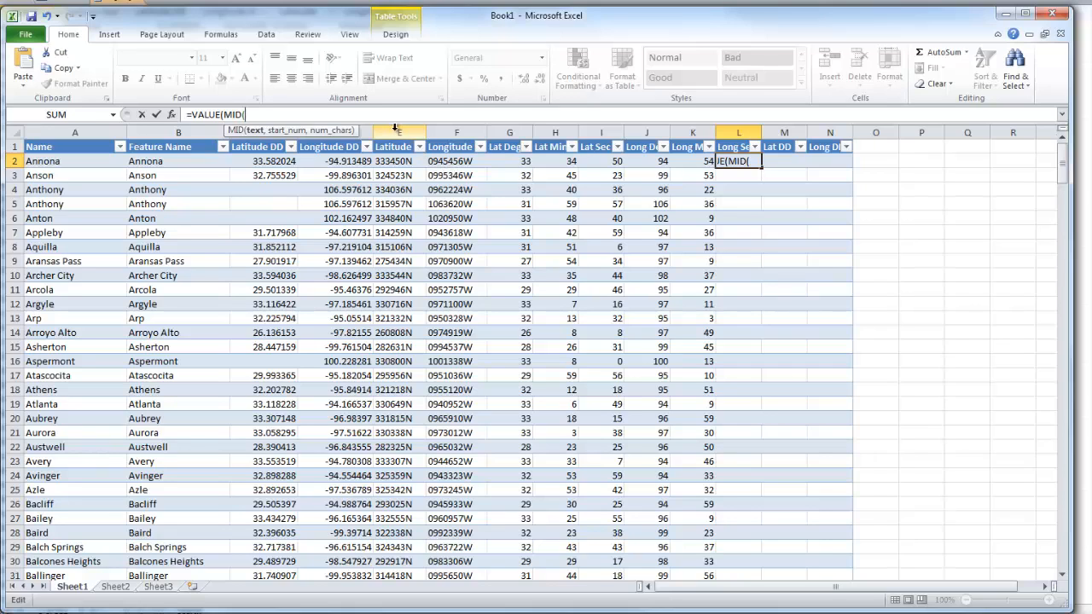
text(F)
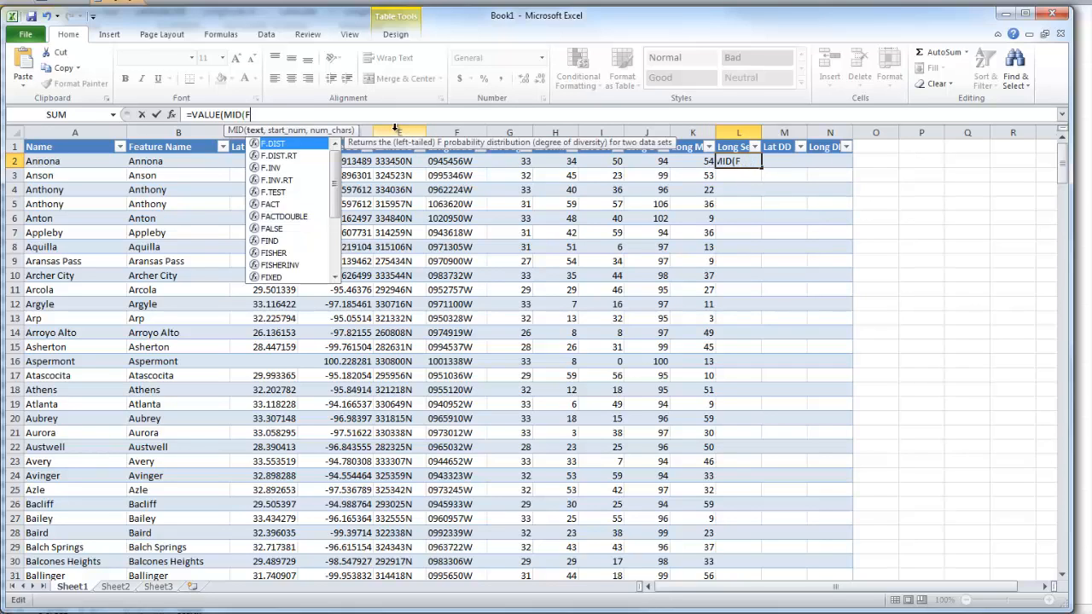
text(2,6,2)))
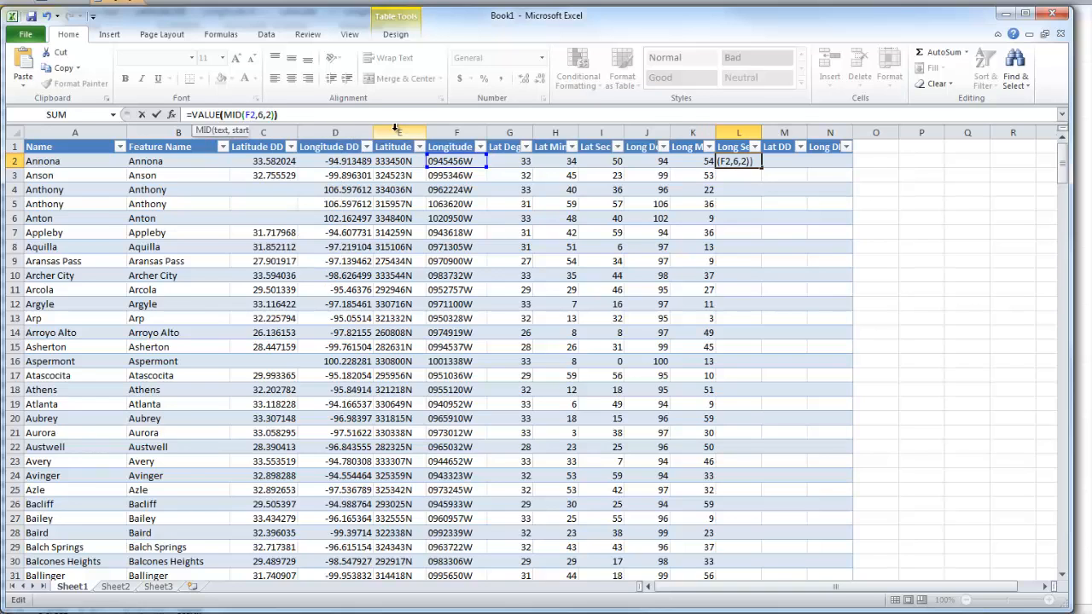
key(Return)
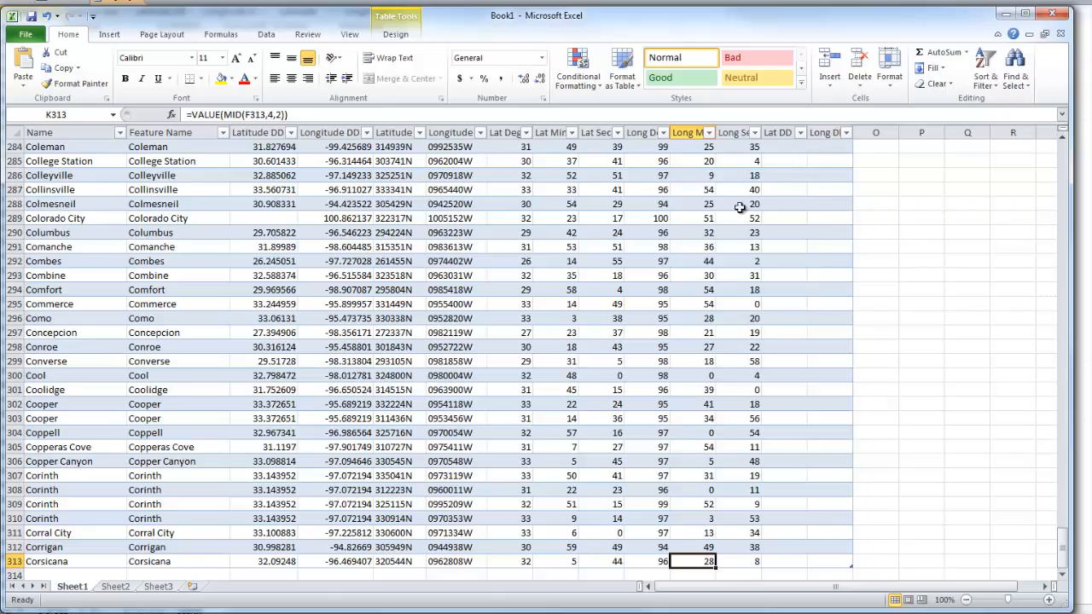
Check the extracted degree, minute and second columns through the table's records and select the first Lat DD cell, M2.
scroll(740, 207, down, 4)
scroll(725, 214, up, 13)
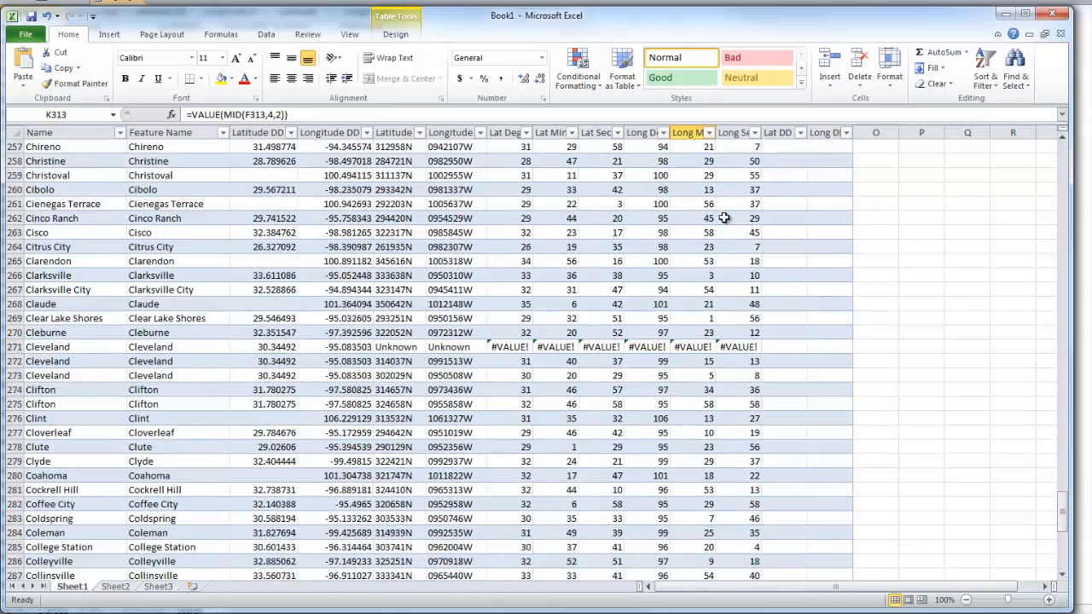
scroll(724, 218, up, 12)
scroll(990, 395, up, 9)
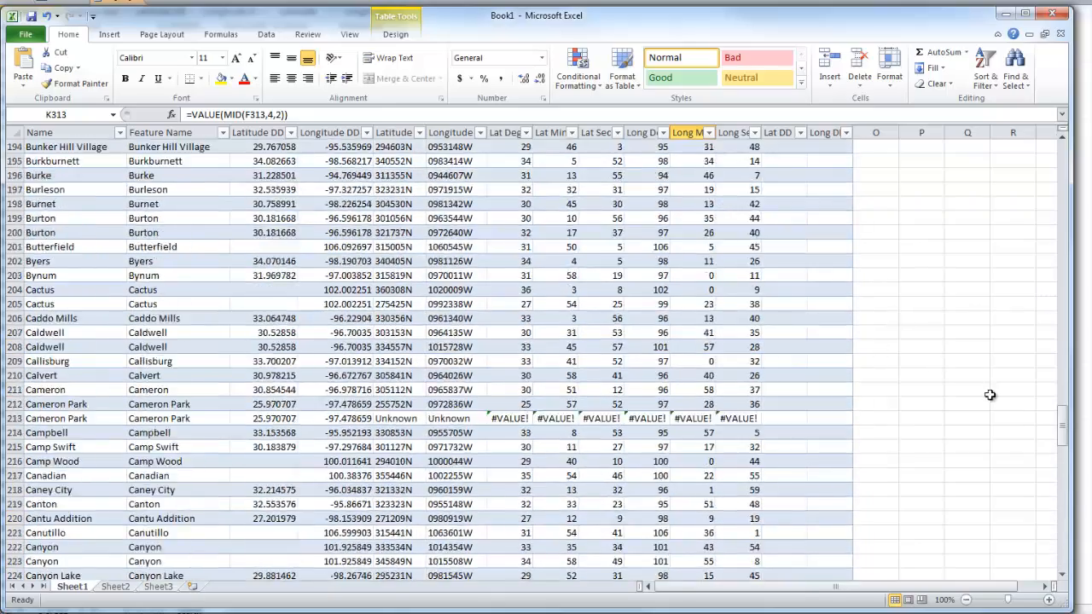
scroll(989, 395, up, 1)
drag(1063, 435, 1082, 169)
click(792, 165)
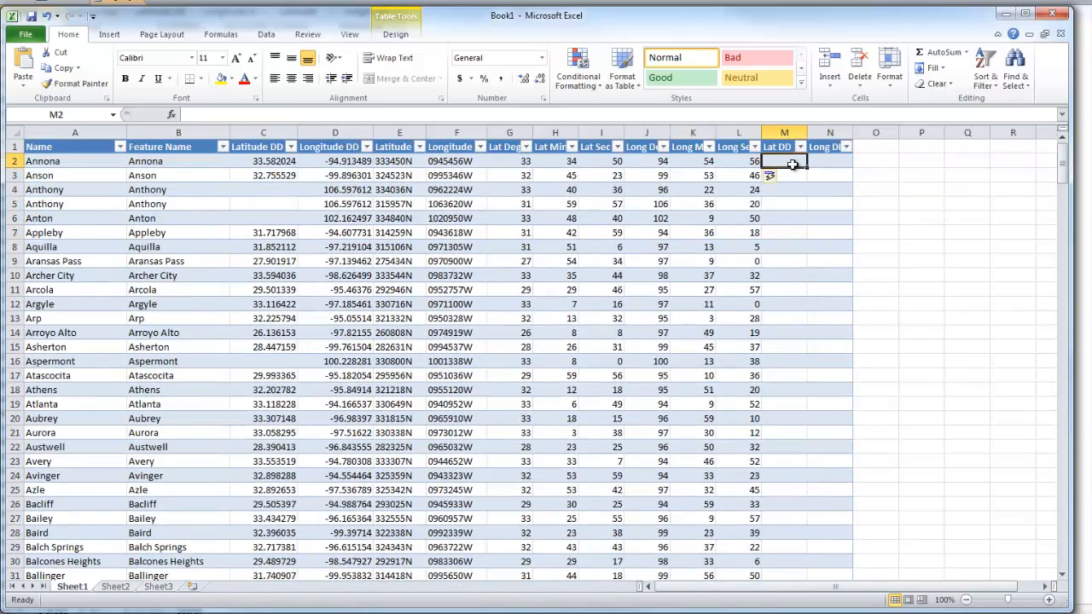
Fill the Lat DD column by entering the formula =(1)*(G2+H2/60+I2/3600) in cell M2.
click(706, 114)
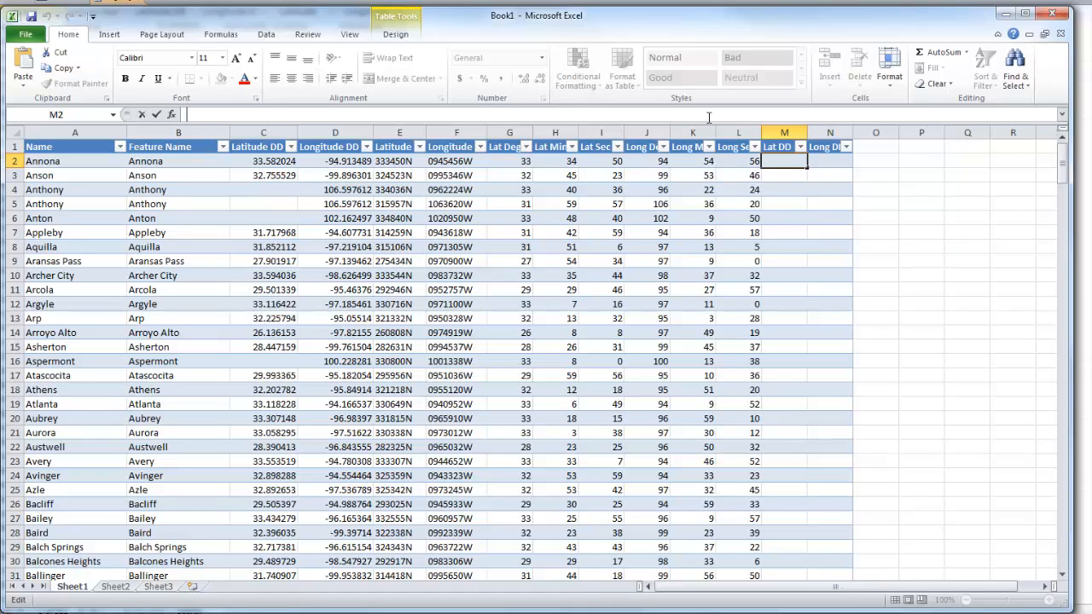
text(=)
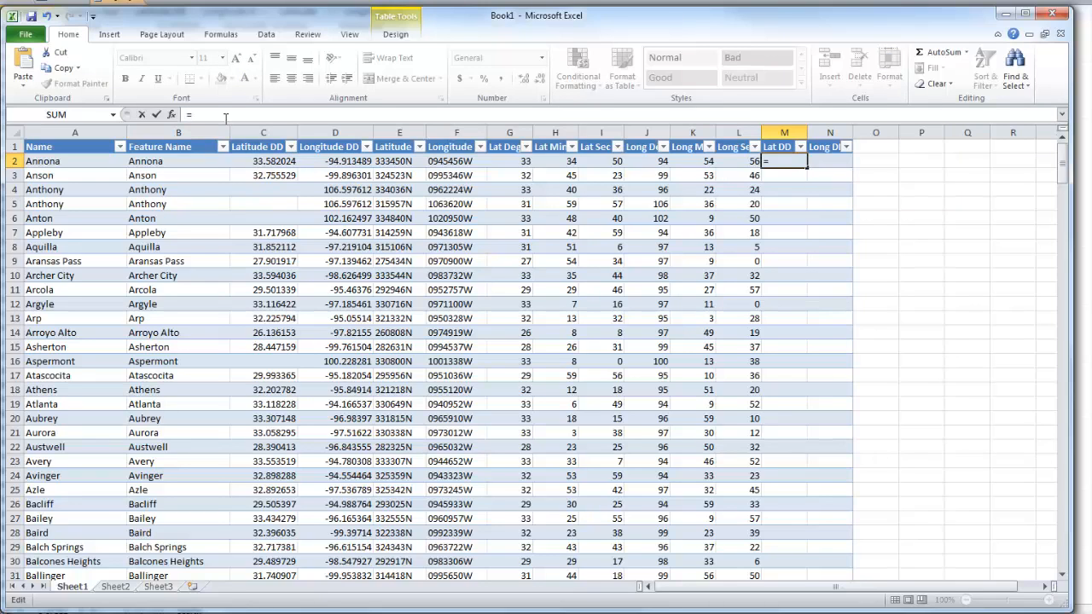
text((1)*)
text((G2)
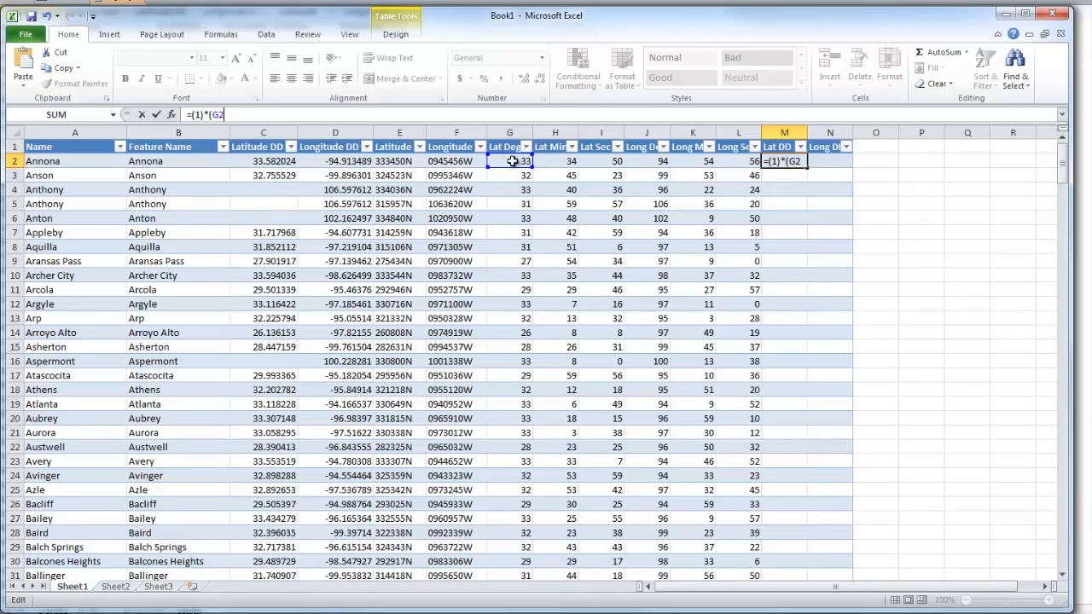
text(+H2/60)
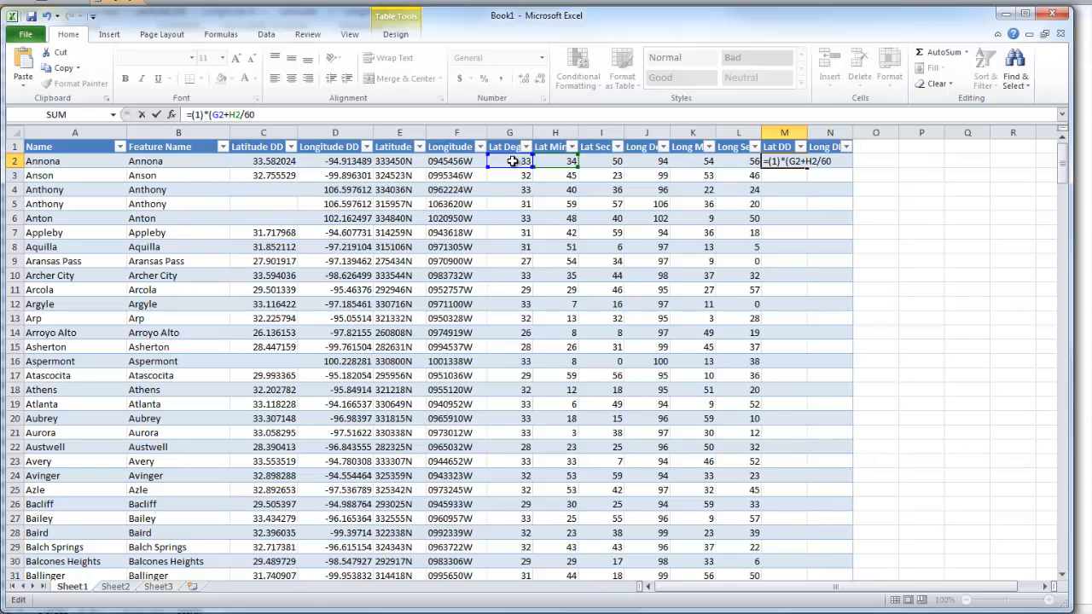
text(+I2/3)
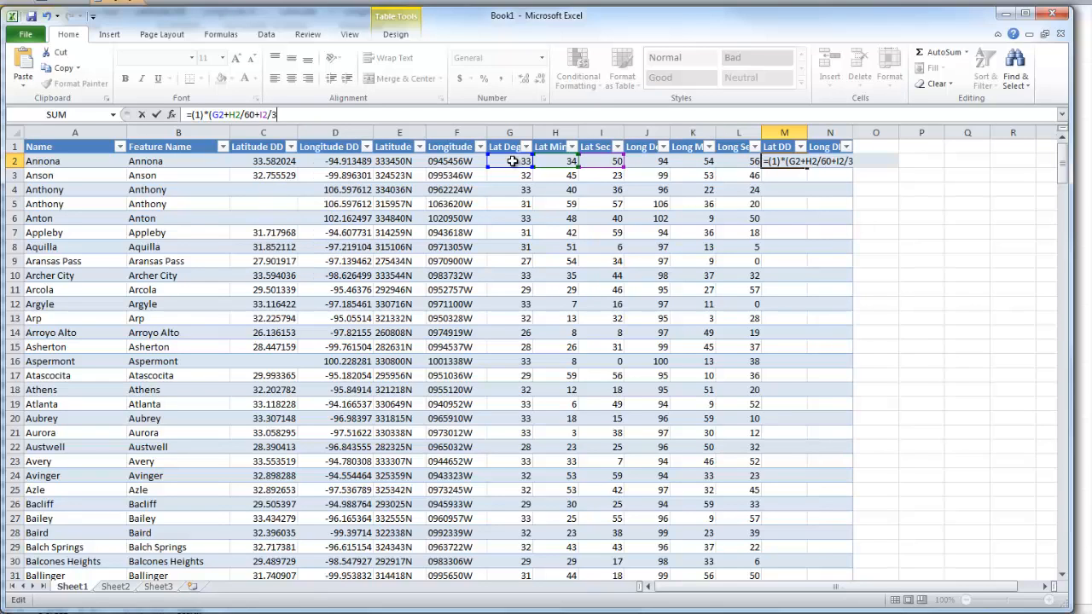
text(600)
key(Return)
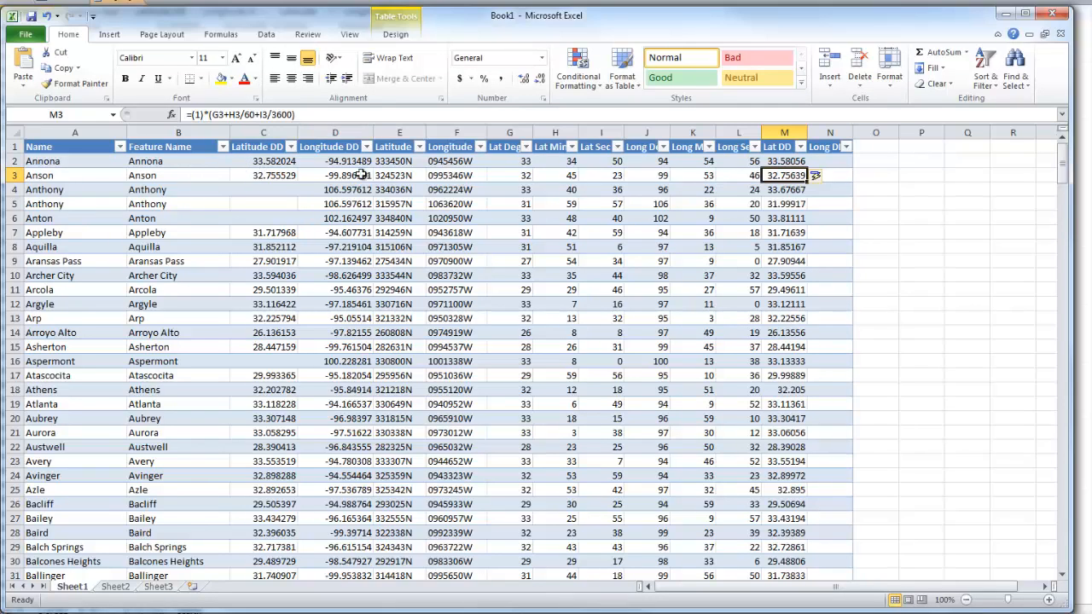
Fill the Long DD column by entering the formula =(-1)*(J2+K2/60+L2/3600) in cell N2.
click(830, 162)
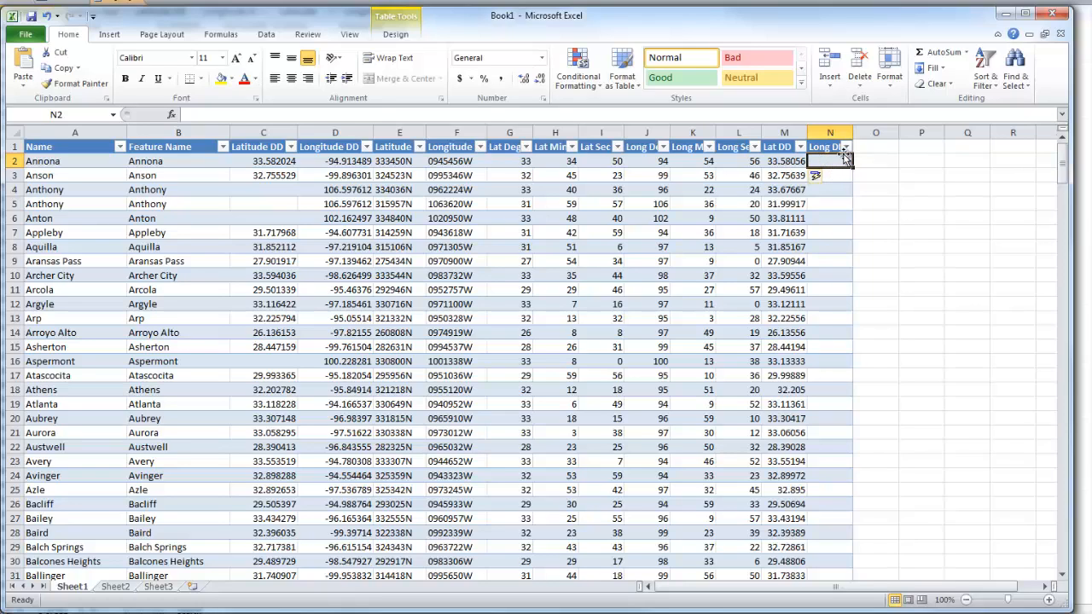
click(742, 112)
text(=)
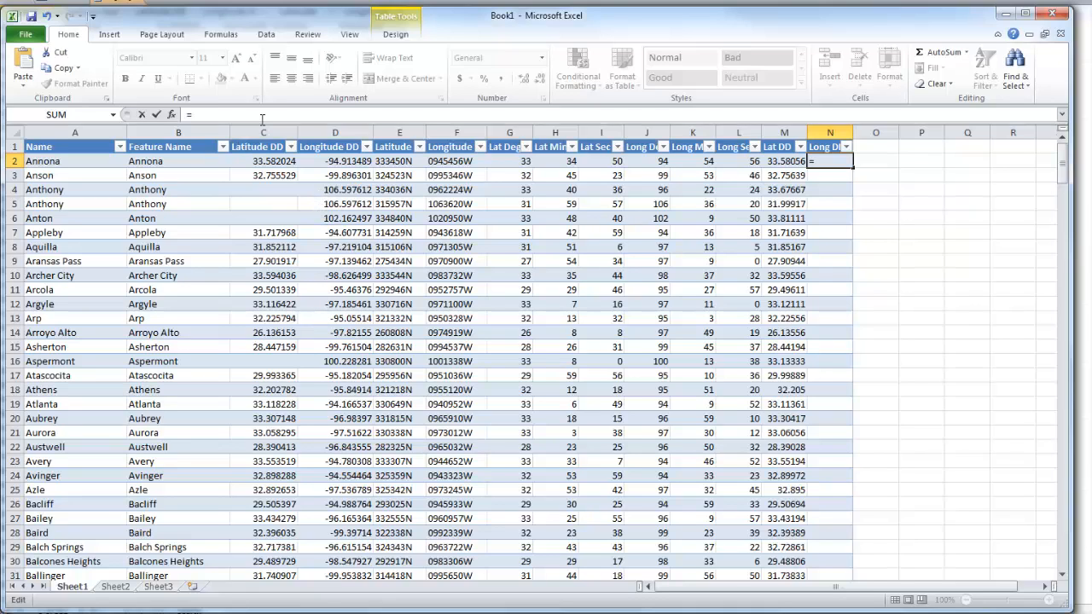
text(()
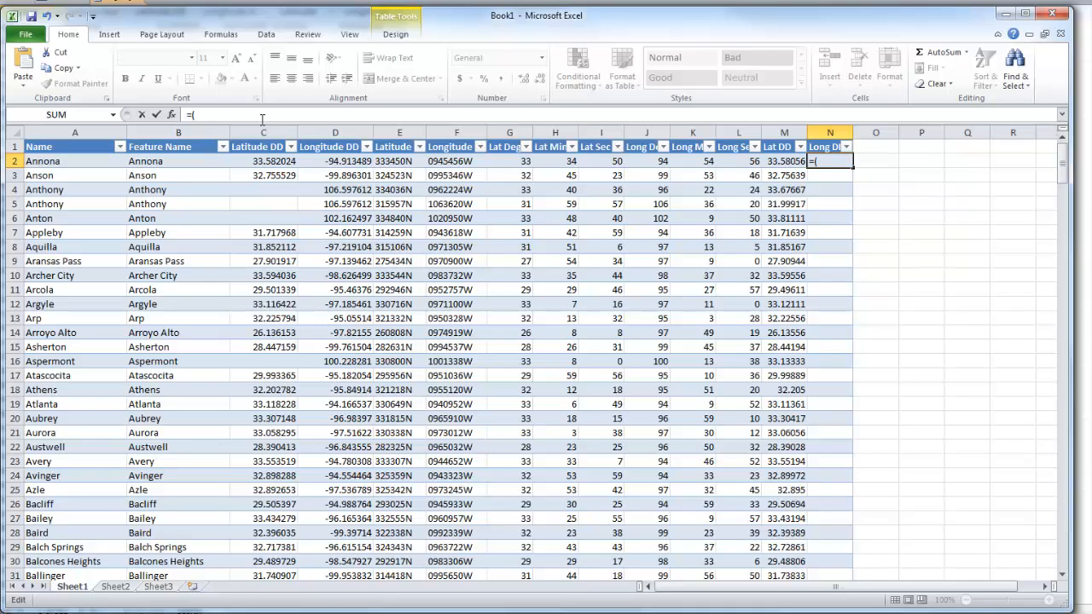
text(-1)
text(8)
key(BackSpace)
text(*()
text(J2)
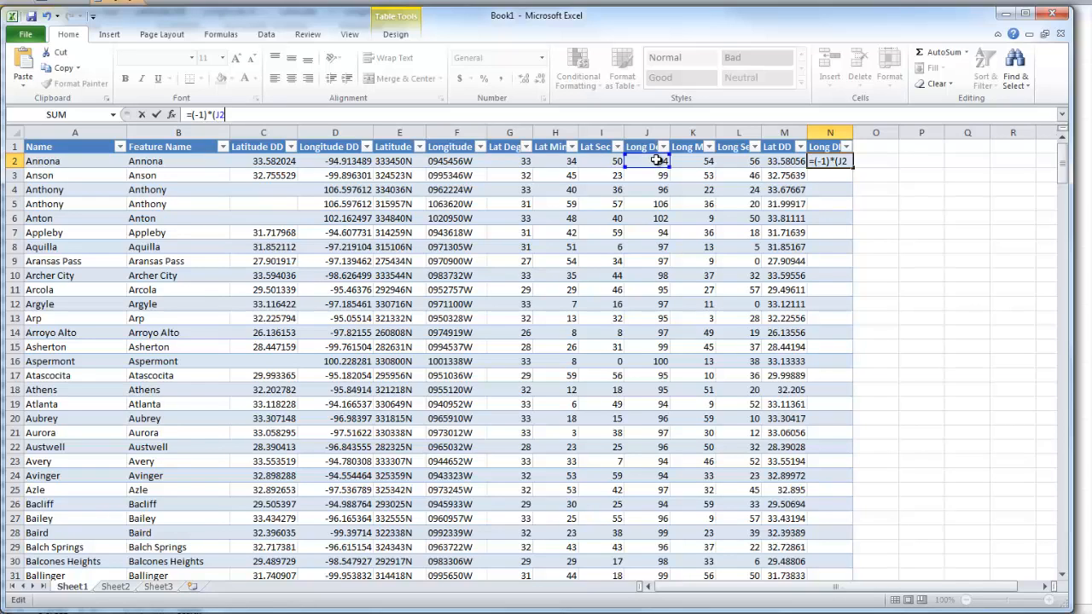
text(+K)
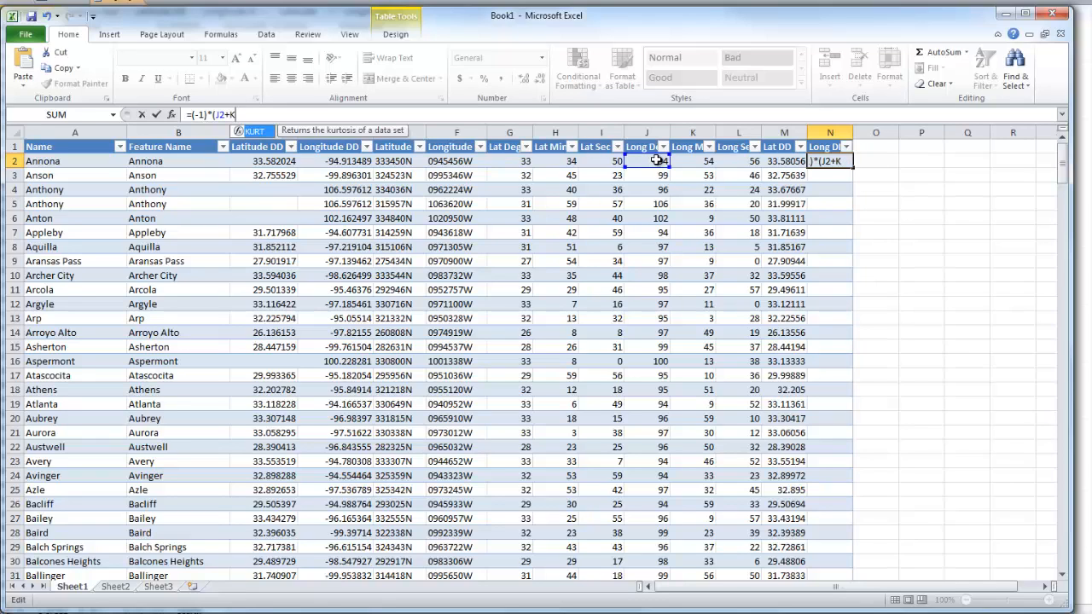
text(2/60)
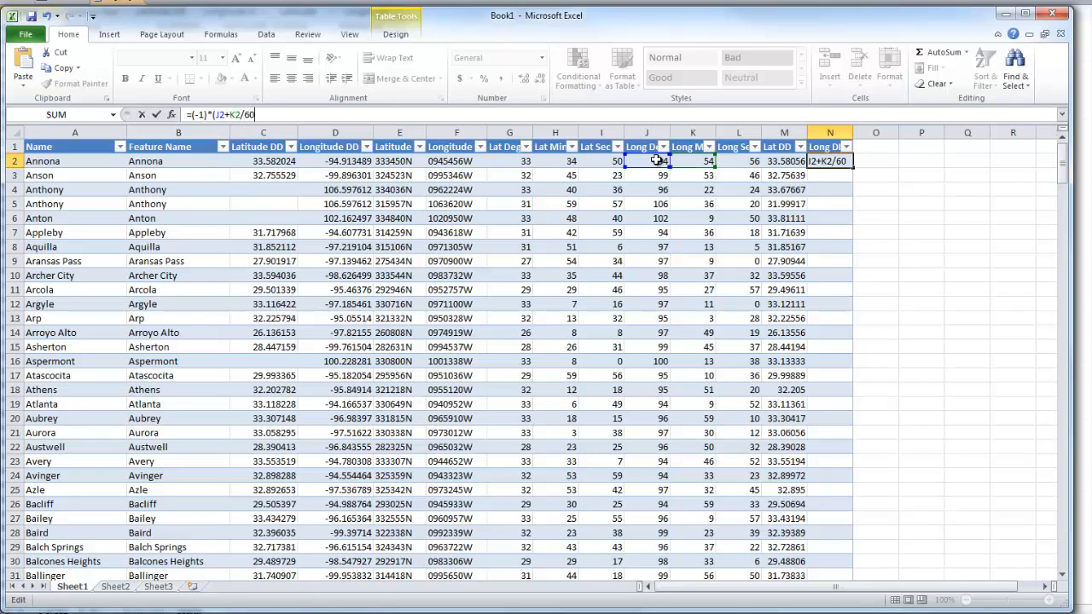
text(+L2/3600))
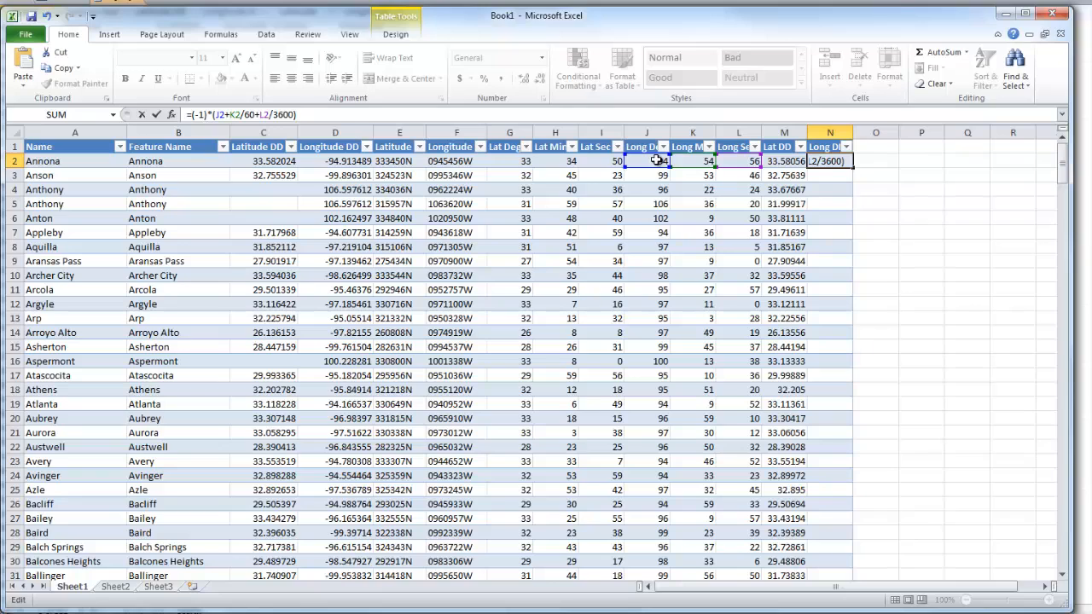
key(Return)
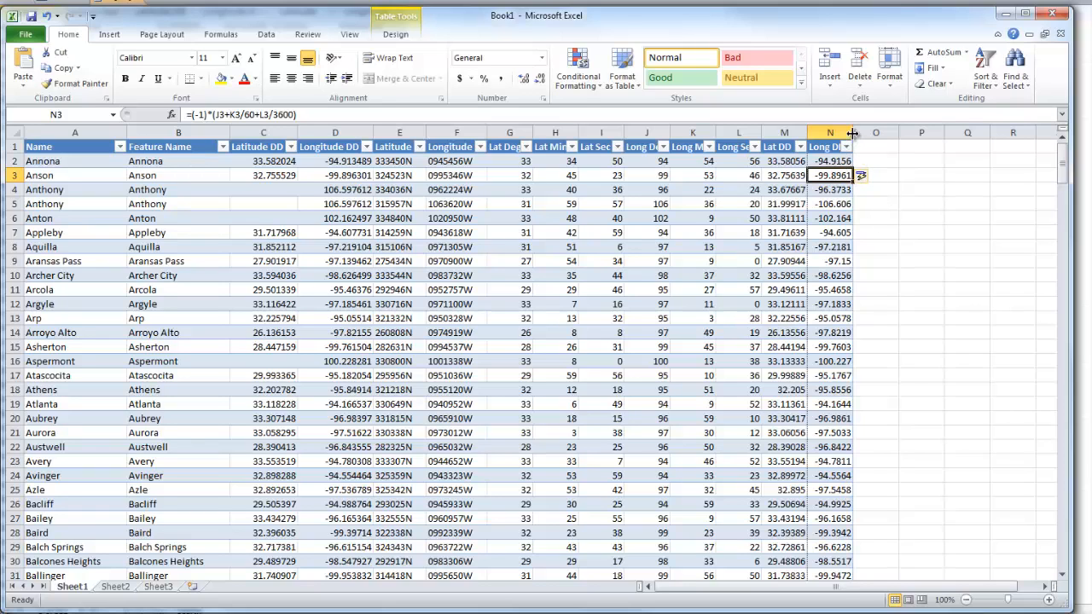
Widen the Long DD and Lat DD columns to show more decimal places of the coordinates.
drag(852, 133, 882, 133)
drag(808, 133, 822, 134)
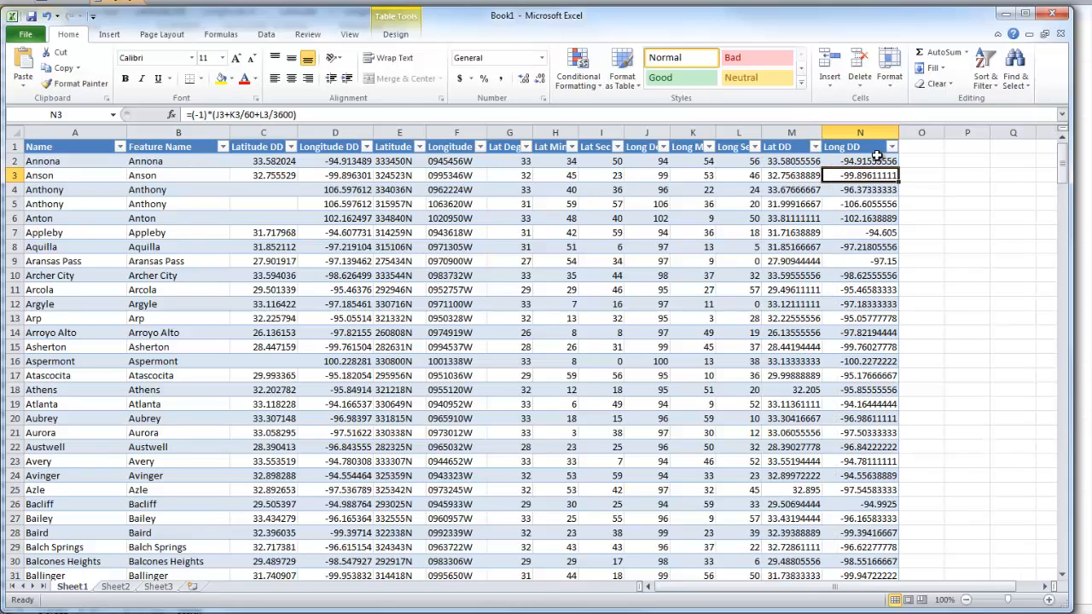